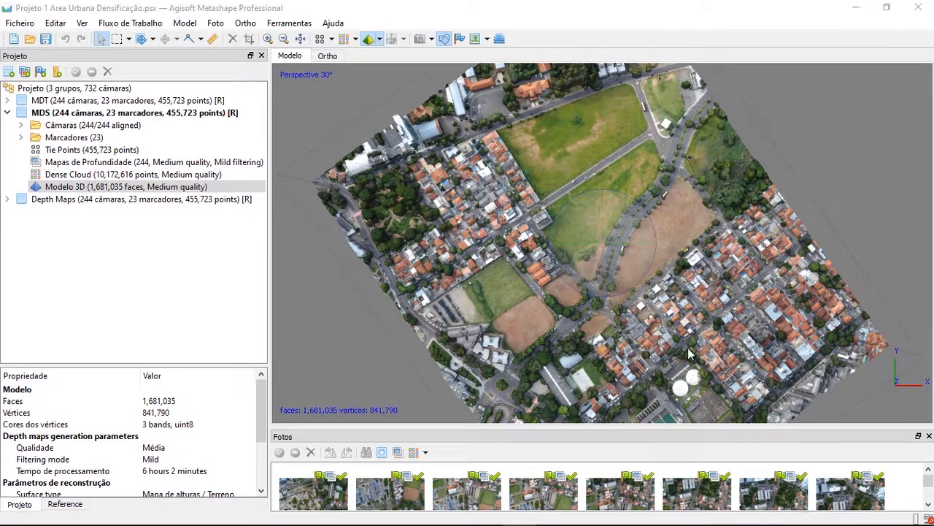
# Expand the MDT group and inspect the MDS group's 3D model from an oblique angle
pyautogui.click(7, 100)
pyautogui.click(47, 102)
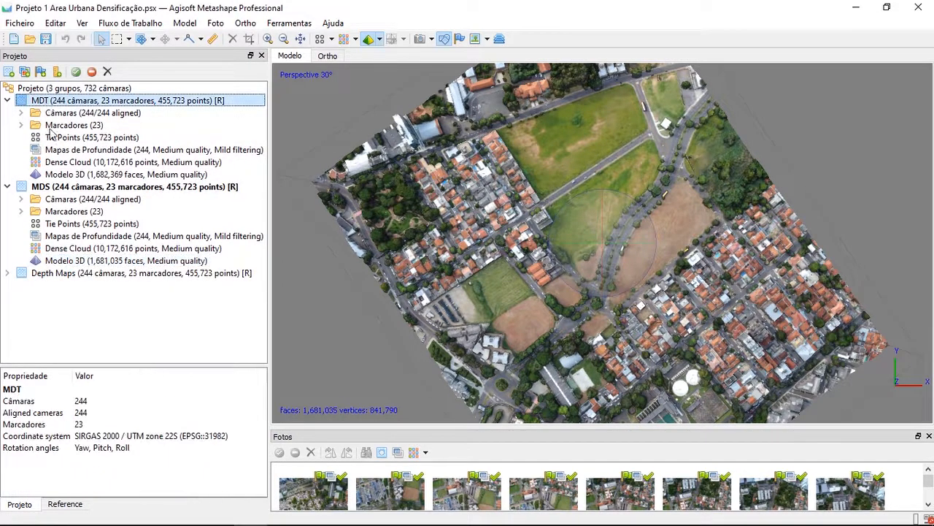
pyautogui.click(61, 189)
pyautogui.moveTo(605, 211); pyautogui.dragTo(606, 246)
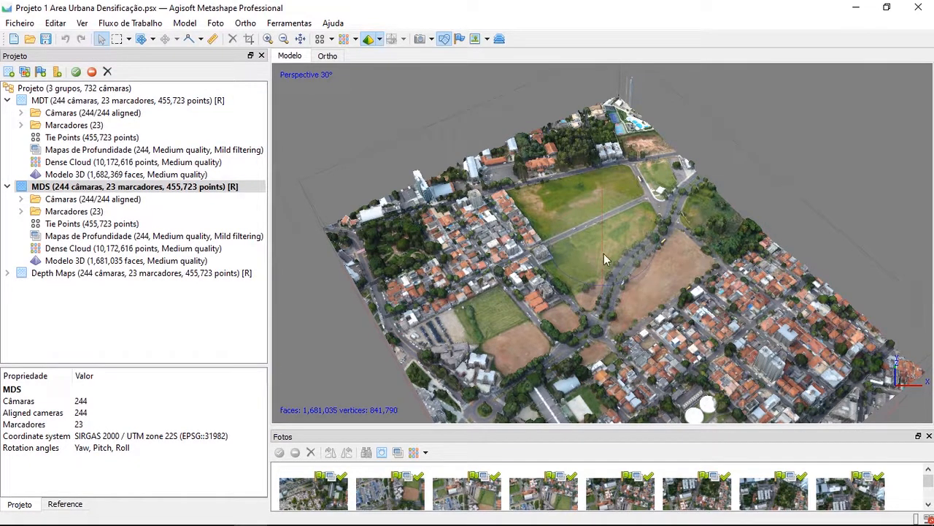
pyautogui.moveTo(602, 258); pyautogui.dragTo(603, 247)
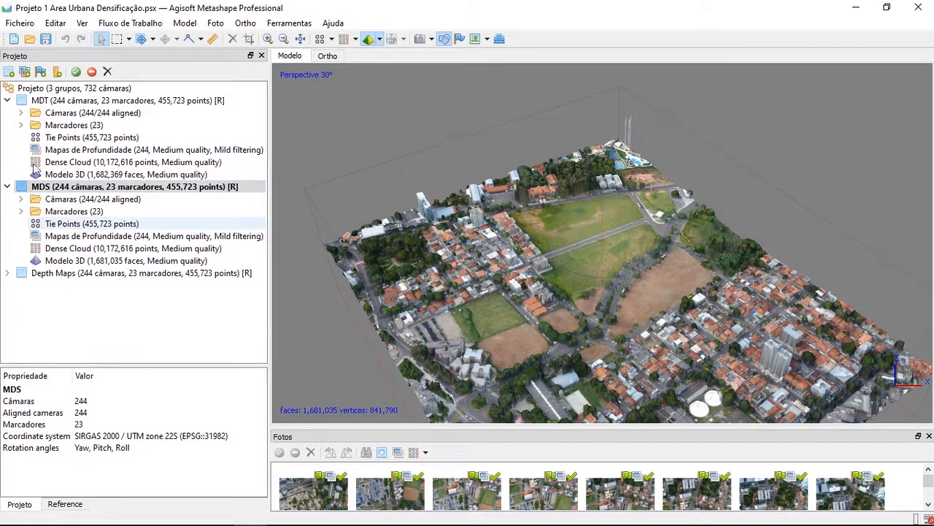
# Compare the 3D models of the MDT and MDS groups from different viewing angles
pyautogui.doubleClick(63, 100)
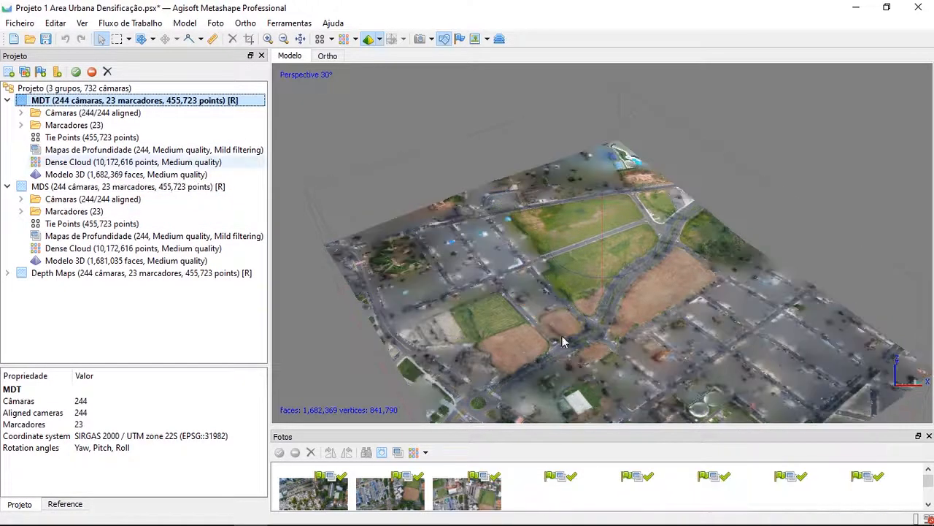
pyautogui.moveTo(630, 275); pyautogui.dragTo(604, 289)
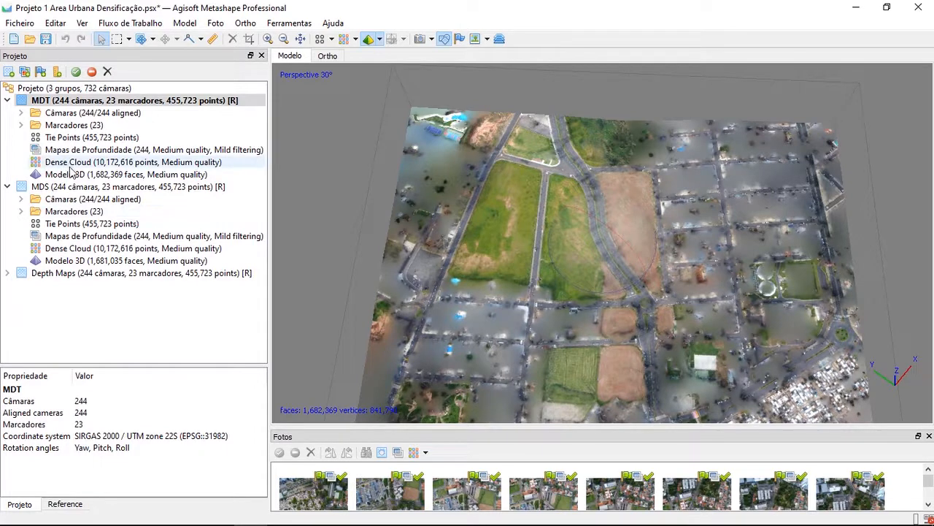
pyautogui.doubleClick(119, 261)
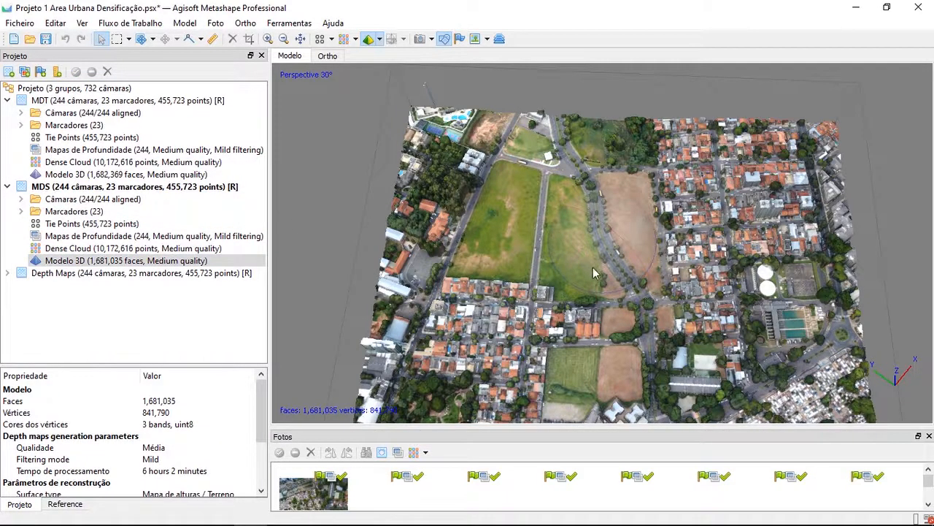
pyautogui.moveTo(593, 267); pyautogui.dragTo(642, 245)
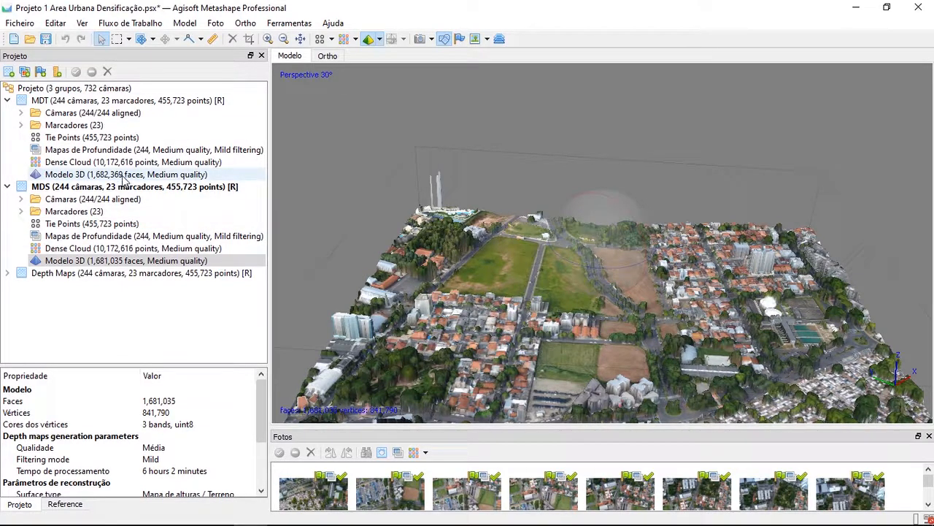
# Activate the MDT group and set up Build DEM with Mesh as source data and interpolation Enabled (default)
pyautogui.doubleClick(57, 100)
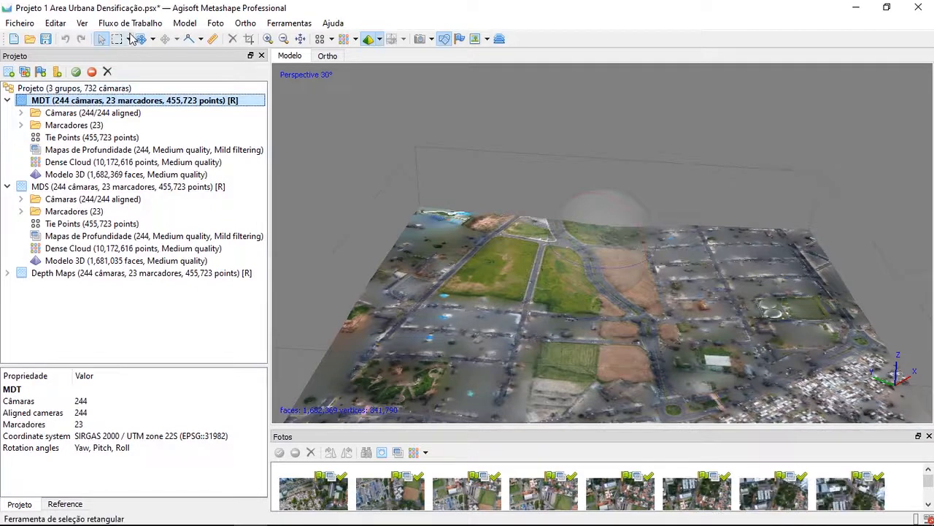
pyautogui.click(127, 24)
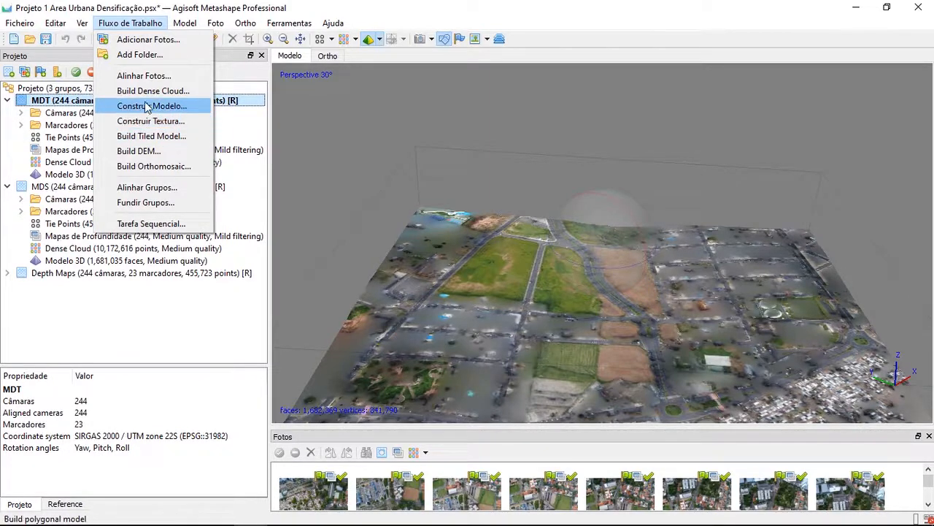
pyautogui.click(174, 151)
pyautogui.moveTo(459, 81); pyautogui.dragTo(448, 15)
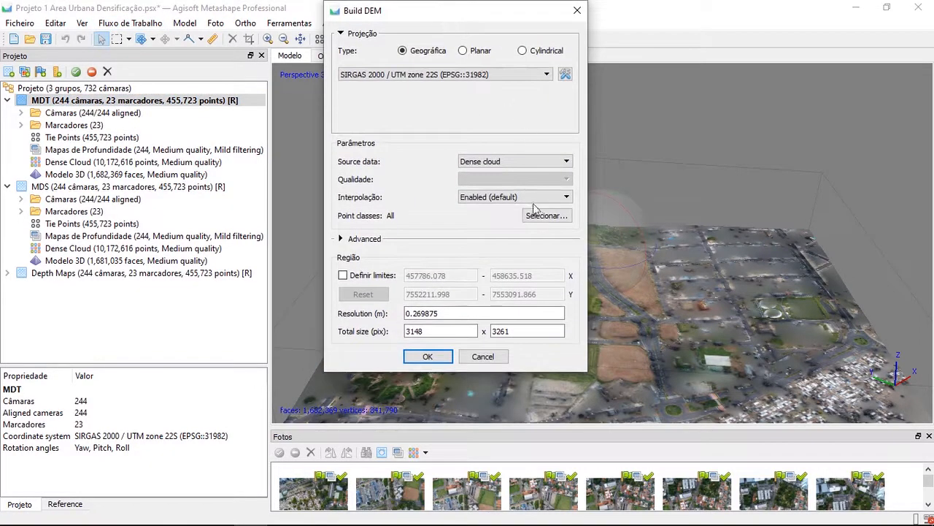
pyautogui.click(476, 161)
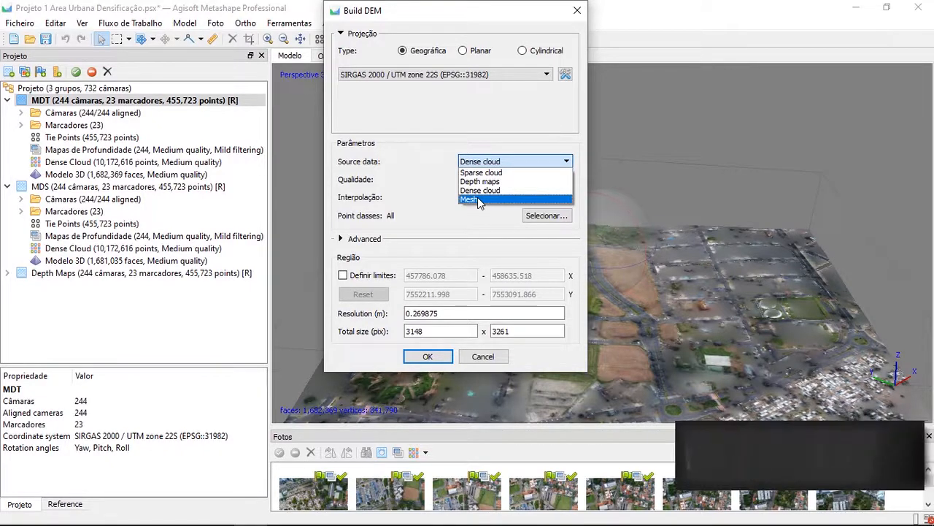
pyautogui.click(929, 436)
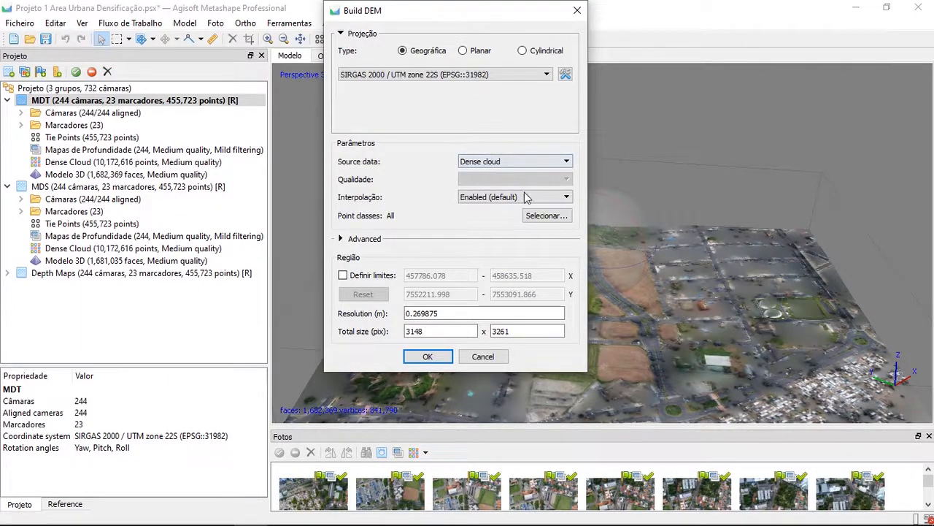
pyautogui.click(500, 198)
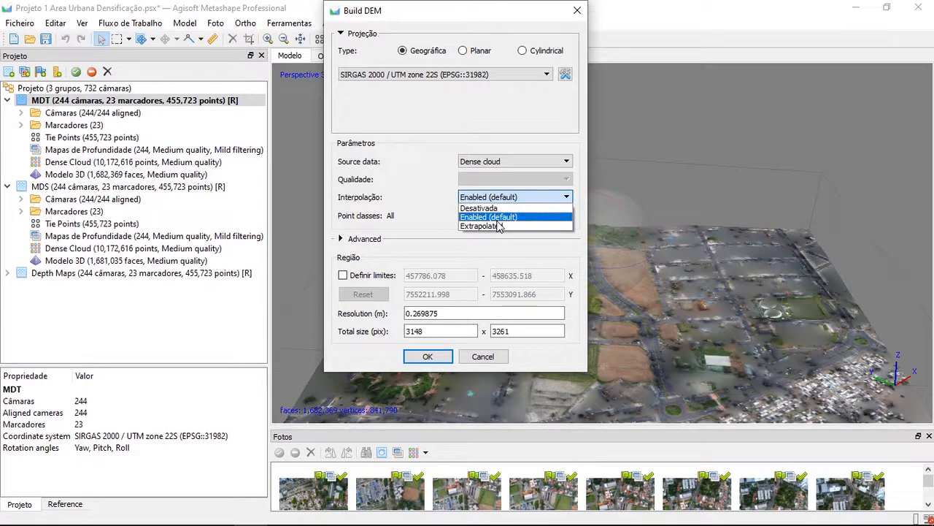
pyautogui.click(485, 163)
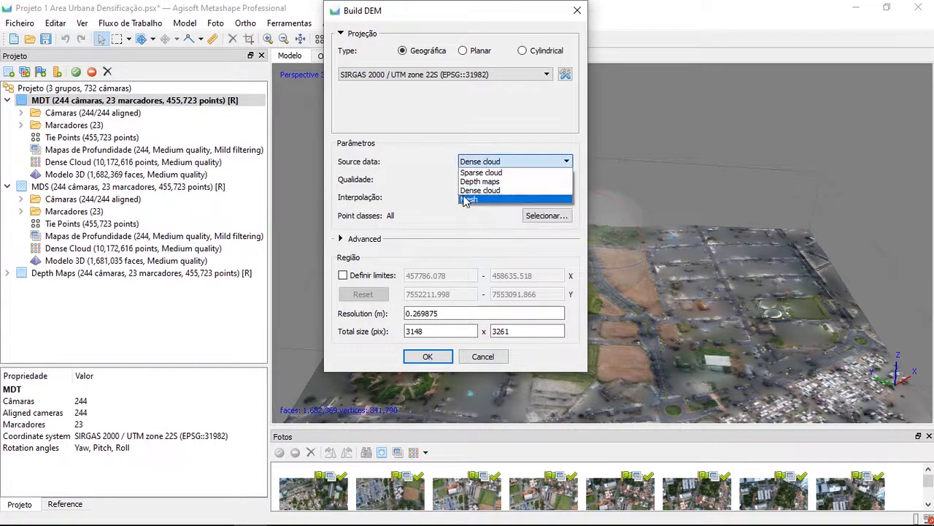
pyautogui.click(474, 199)
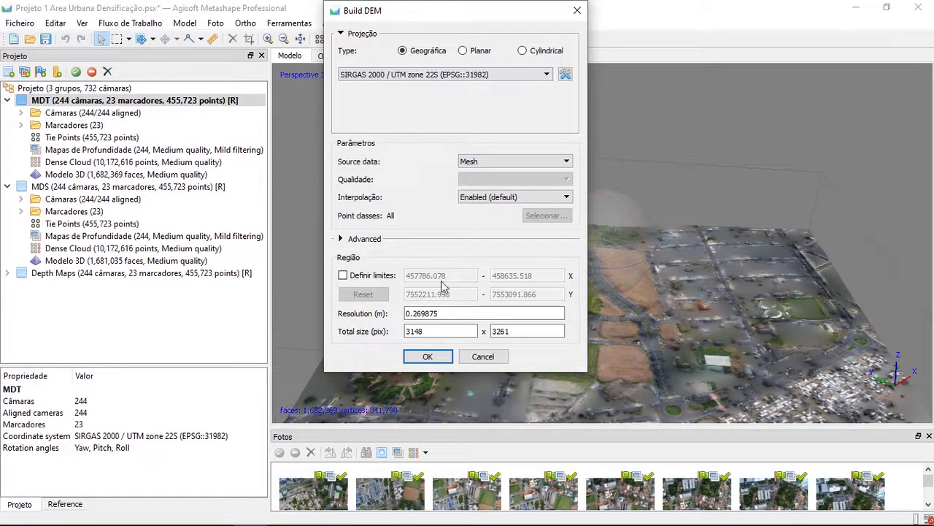
pyautogui.click(464, 198)
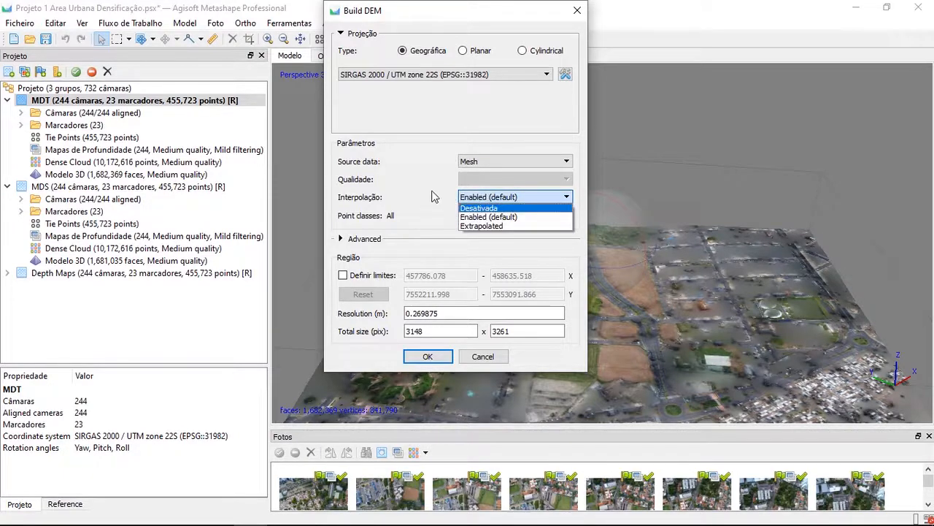
pyautogui.click(461, 214)
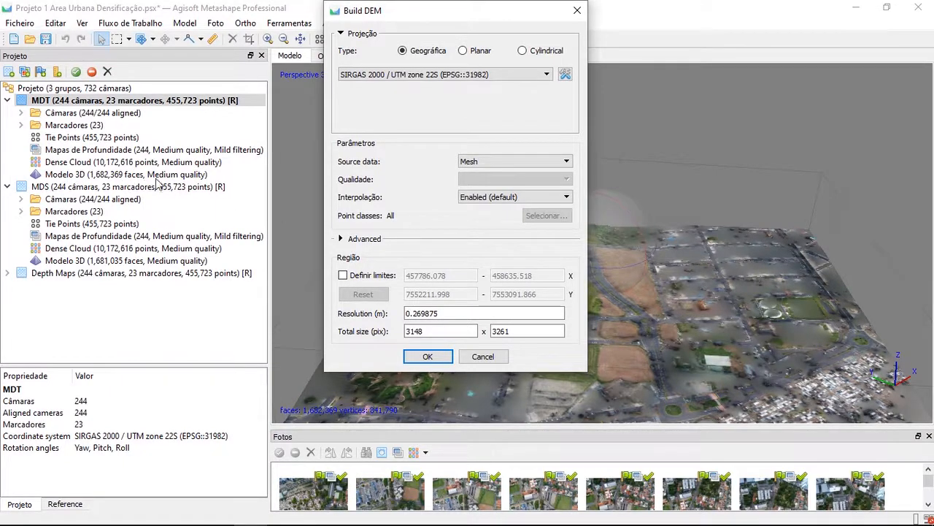
pyautogui.click(444, 314)
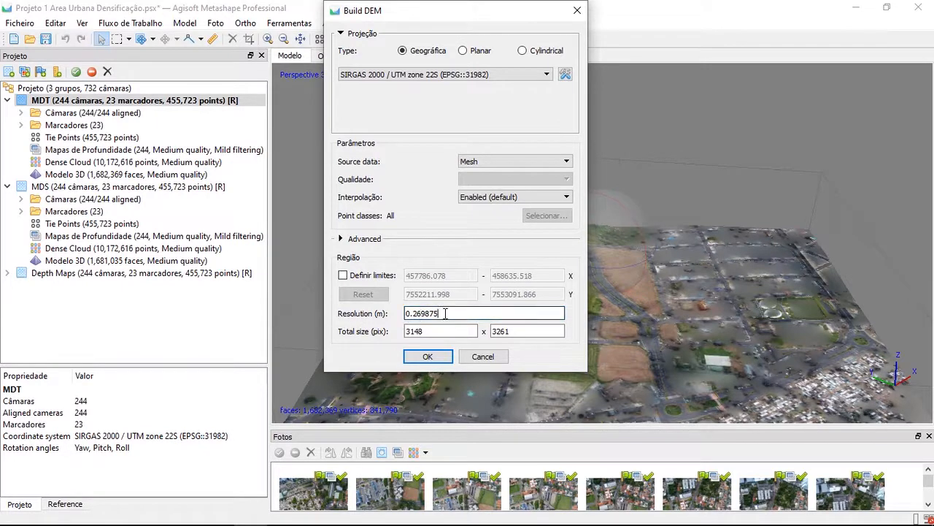
pyautogui.moveTo(430, 316); pyautogui.dragTo(411, 314)
pyautogui.click(422, 313)
pyautogui.click(433, 317)
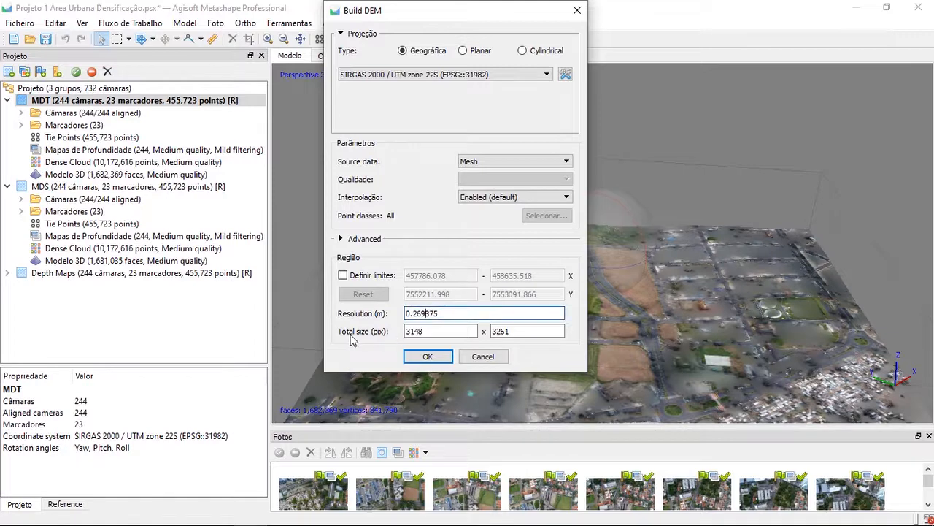
pyautogui.click(444, 333)
pyautogui.click(343, 276)
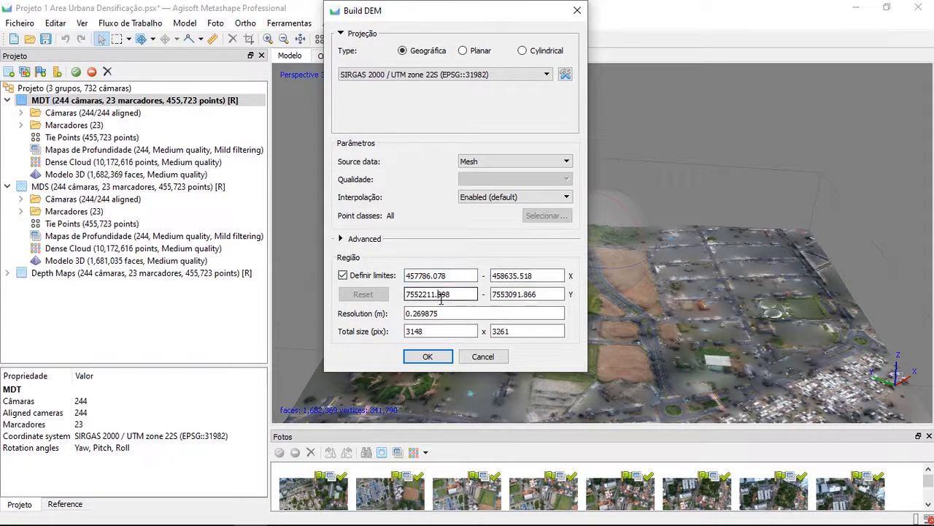
pyautogui.click(440, 296)
pyautogui.press('Delete')
pyautogui.write('9')
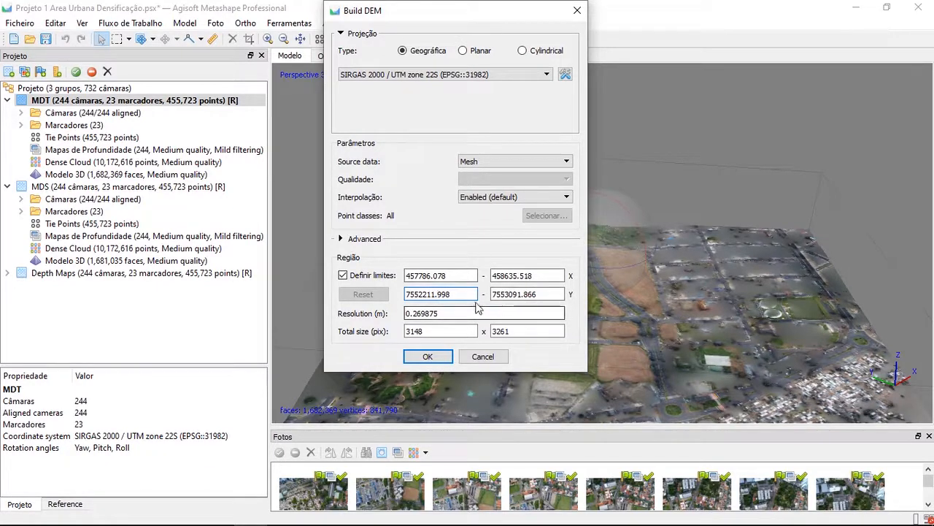
pyautogui.click(362, 277)
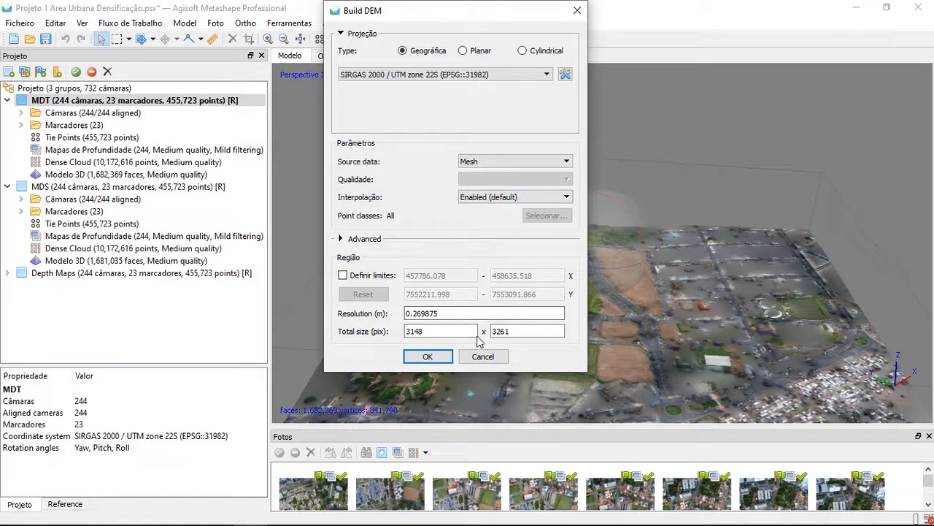
# Generate the DEM for the MDT group with the chosen settings and open it for viewing
pyautogui.click(428, 356)
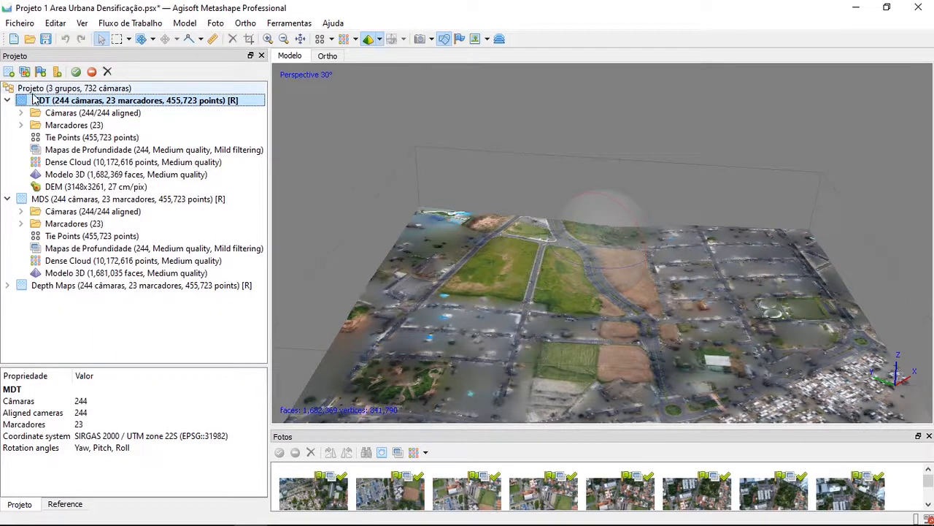
pyautogui.click(7, 101)
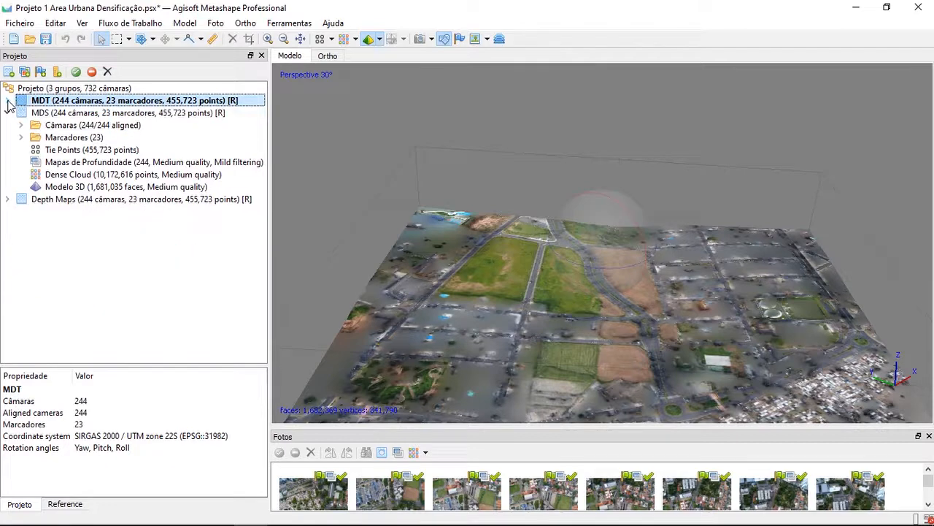
pyautogui.click(7, 100)
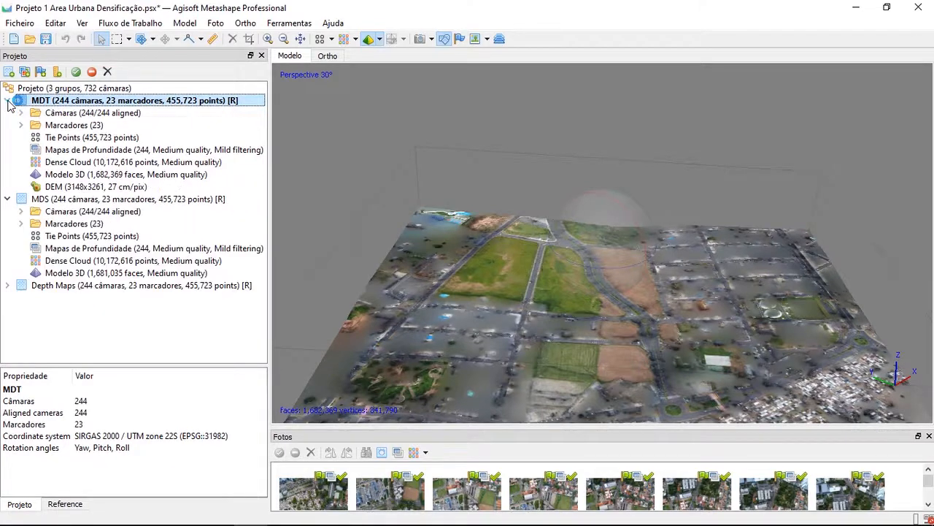
pyautogui.doubleClick(62, 188)
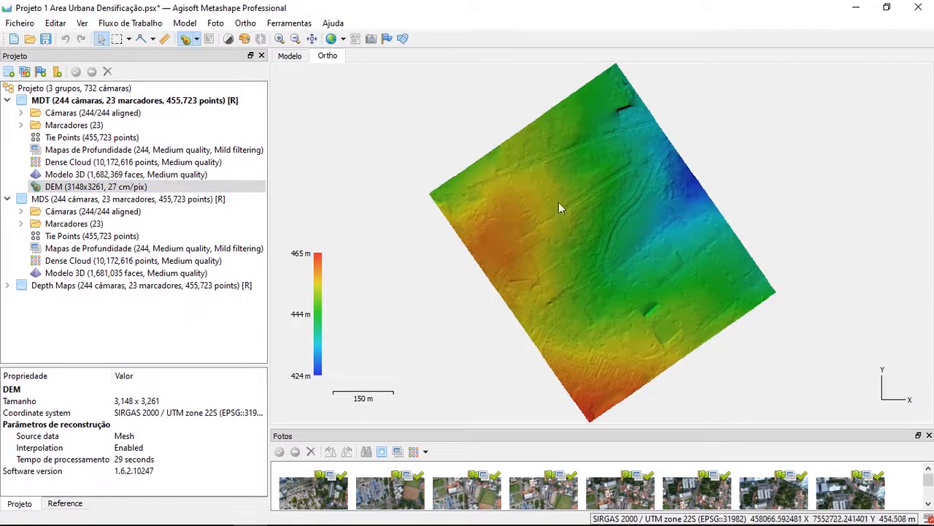
# Examine the terrain relief and elevation colours across the MDT group's DEM, at full extent and close up
pyautogui.moveTo(525, 241); pyautogui.dragTo(536, 203)
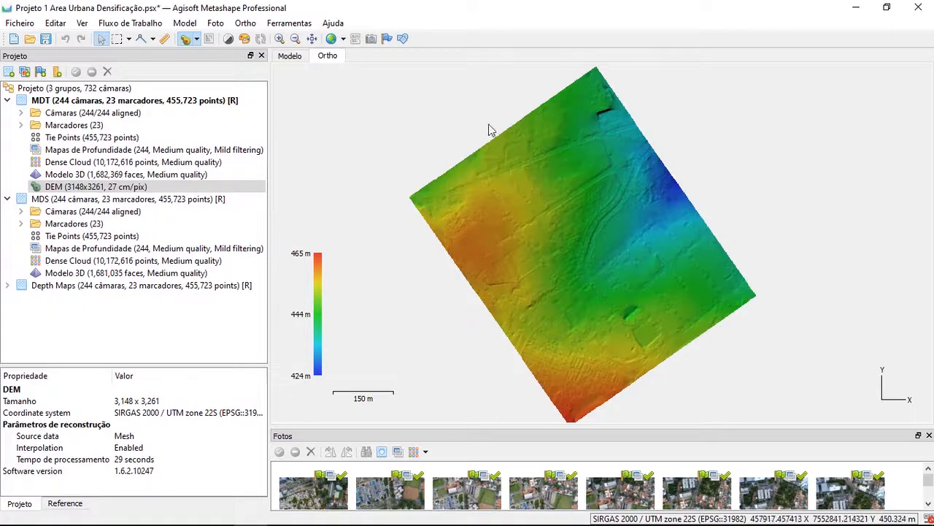
pyautogui.scroll(15, 413, 188)
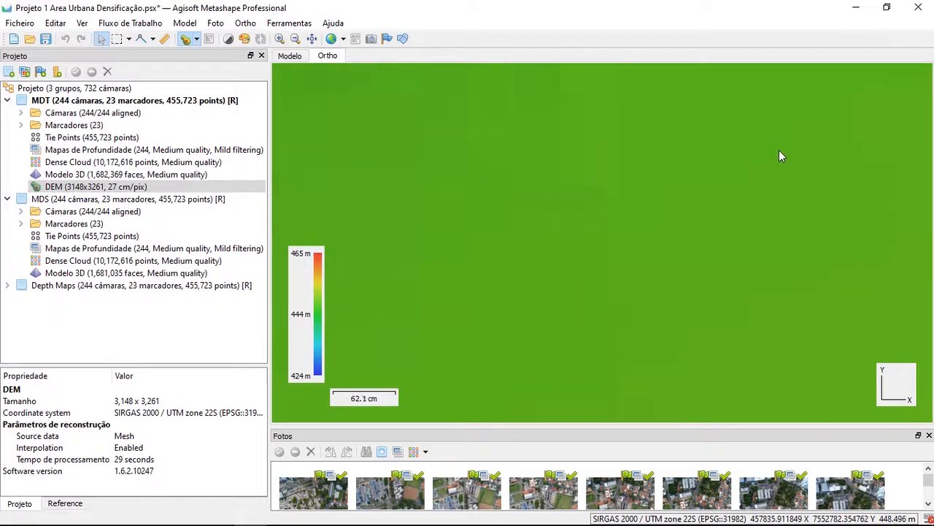
pyautogui.scroll(-10, 779, 150)
pyautogui.scroll(2, 849, 190)
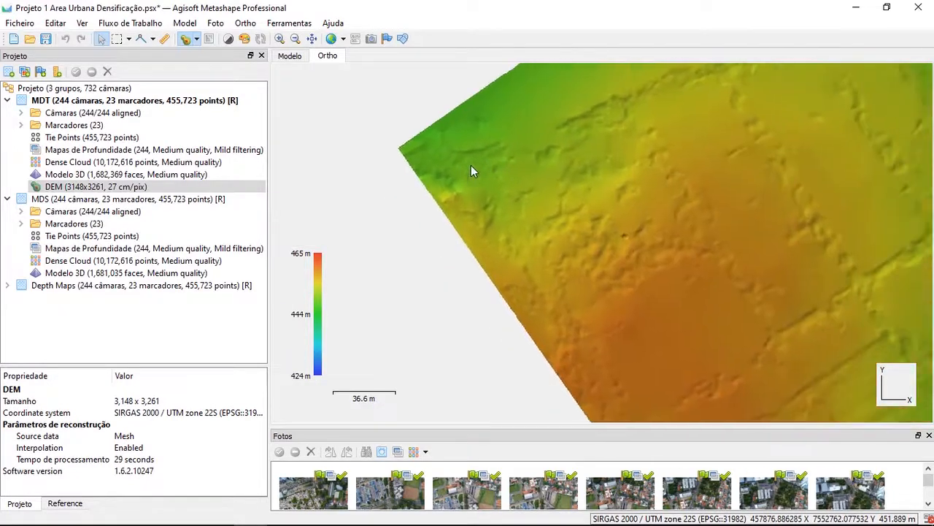
pyautogui.moveTo(471, 164); pyautogui.dragTo(462, 177)
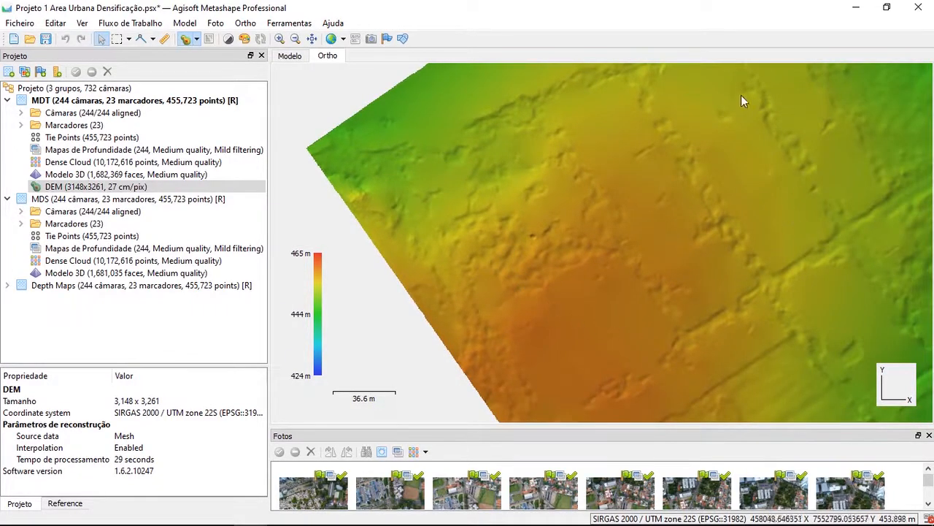
pyautogui.scroll(-5, 565, 233)
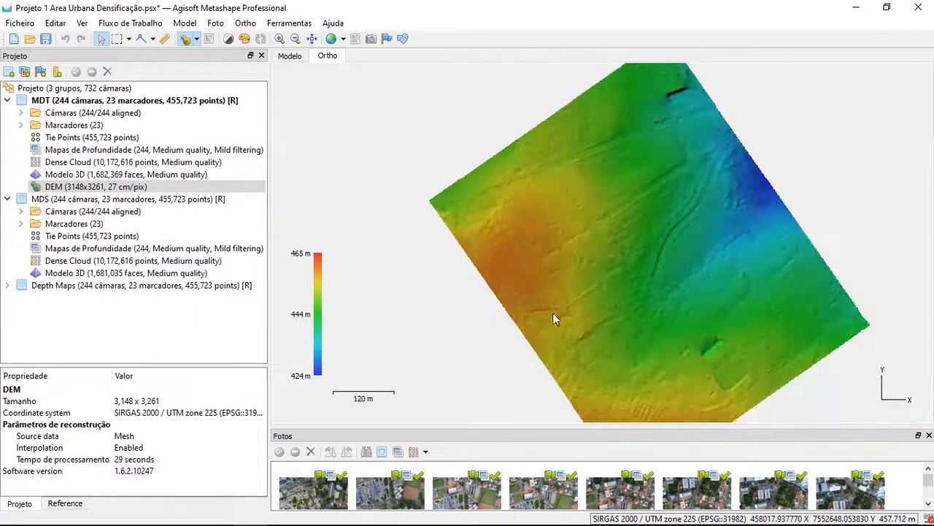
pyautogui.moveTo(751, 320); pyautogui.dragTo(657, 270)
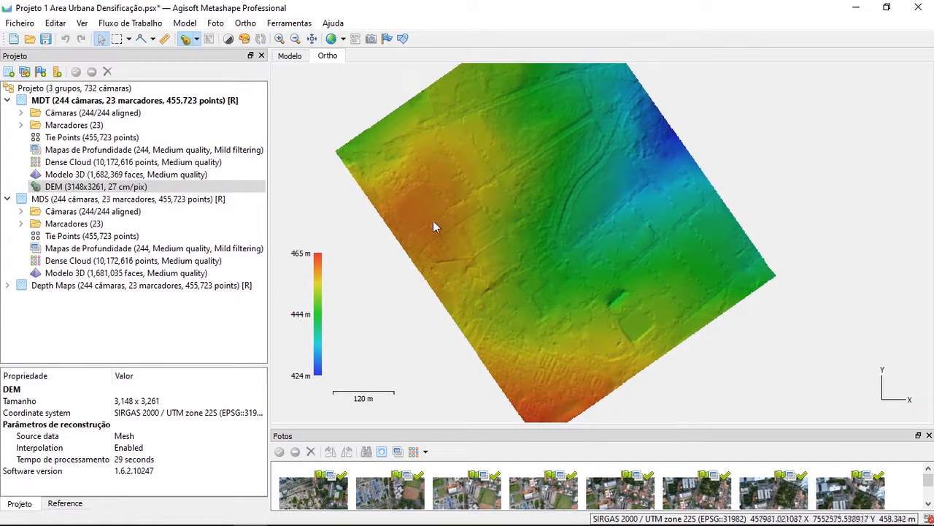
pyautogui.moveTo(578, 212); pyautogui.dragTo(573, 264)
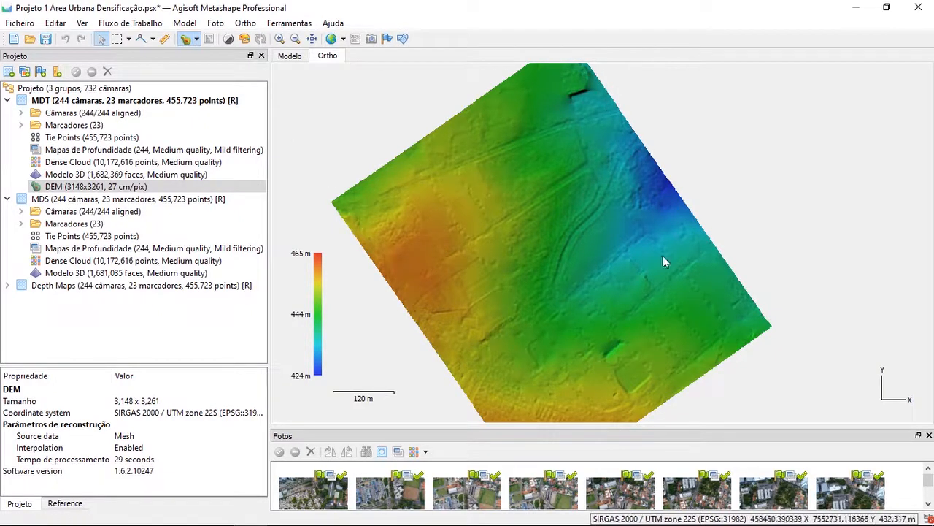
pyautogui.moveTo(482, 254); pyautogui.dragTo(483, 244)
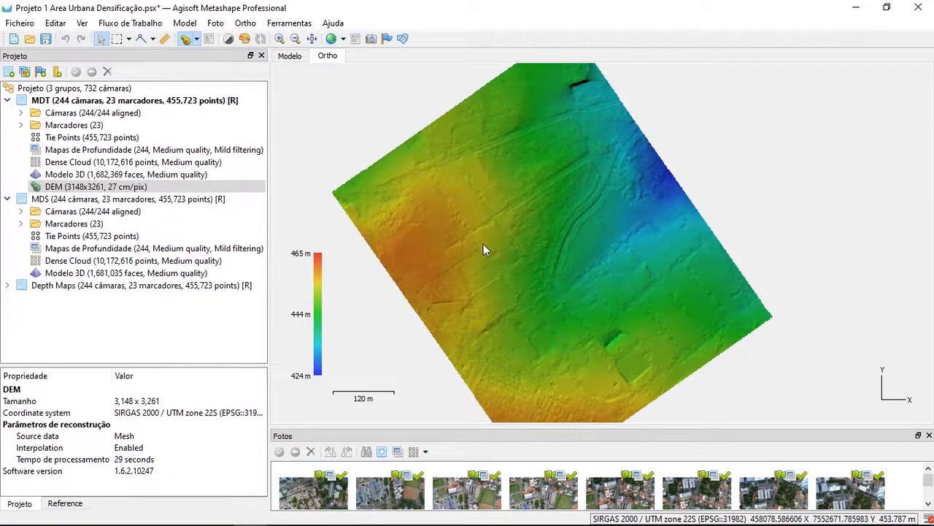
# Set the colour palette of the MDT group's DEM to Grayscale and view the terrain in shades of grey
pyautogui.rightClick(131, 191)
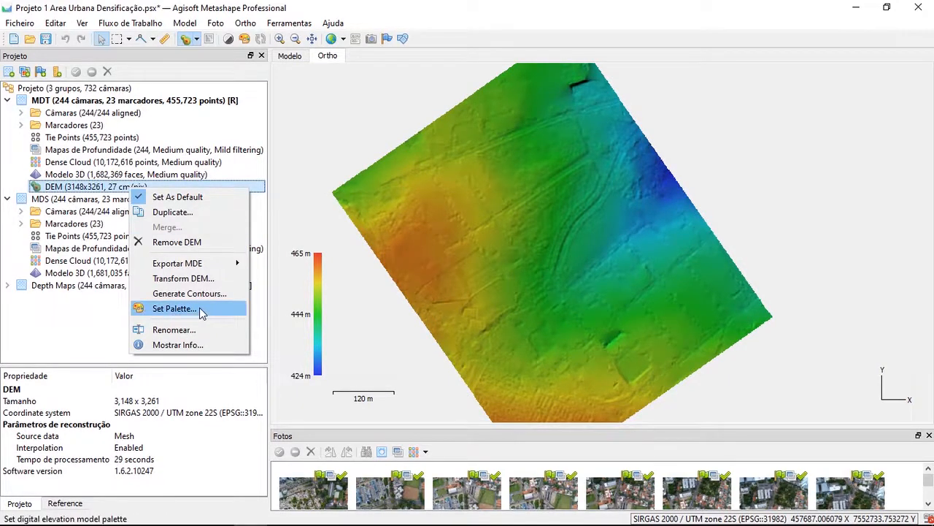
pyautogui.click(172, 309)
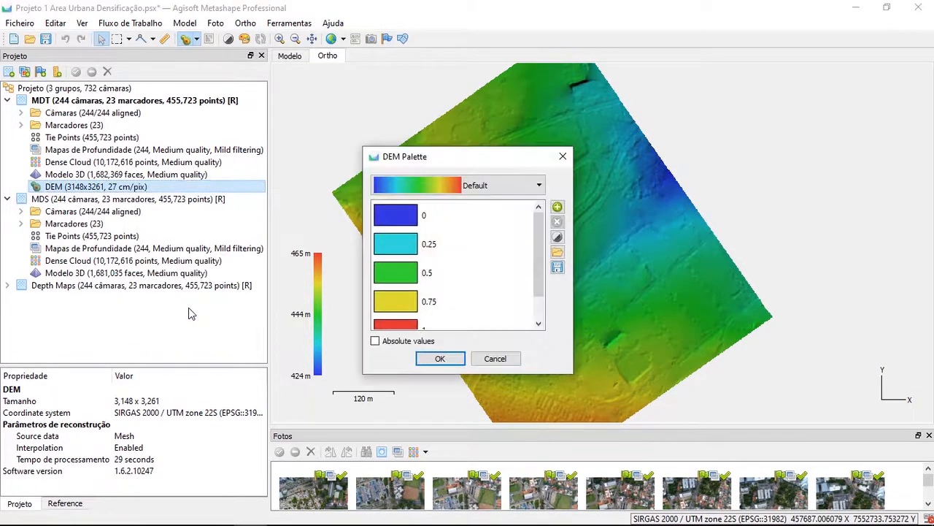
pyautogui.click(474, 187)
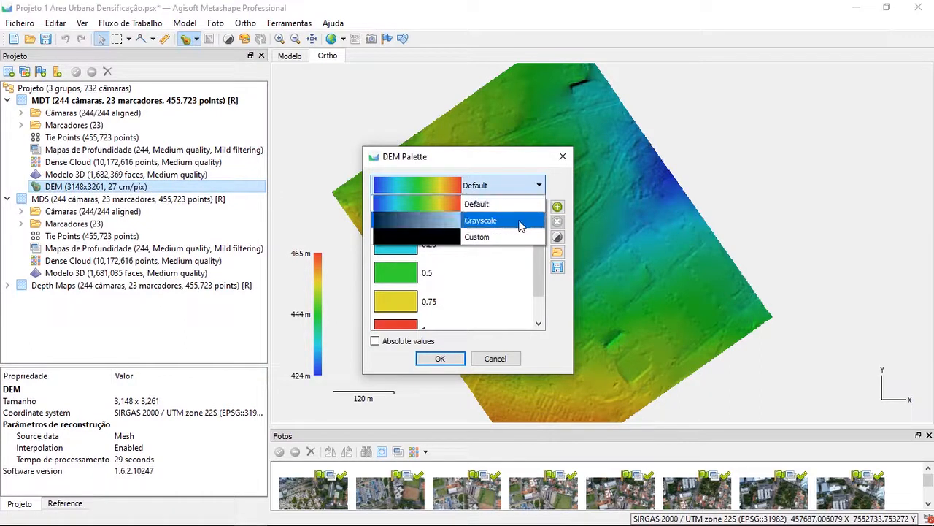
pyautogui.click(501, 226)
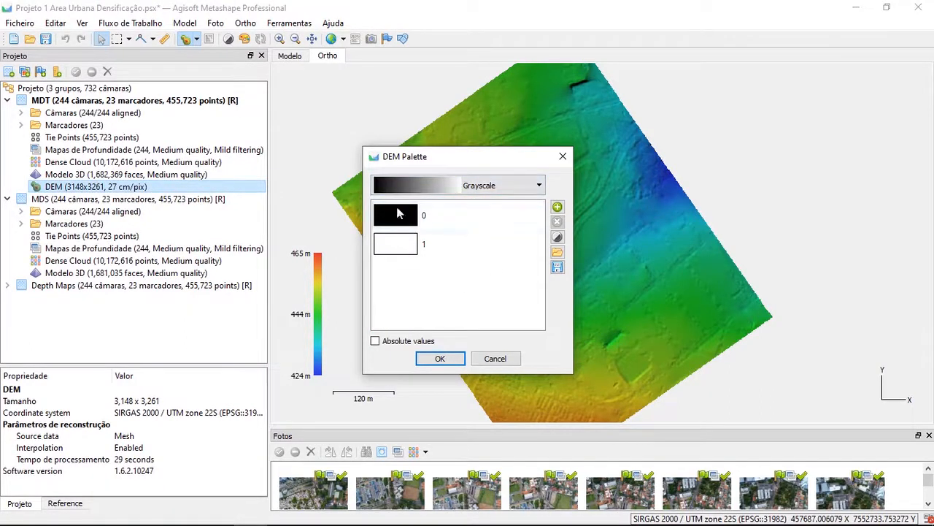
pyautogui.click(436, 357)
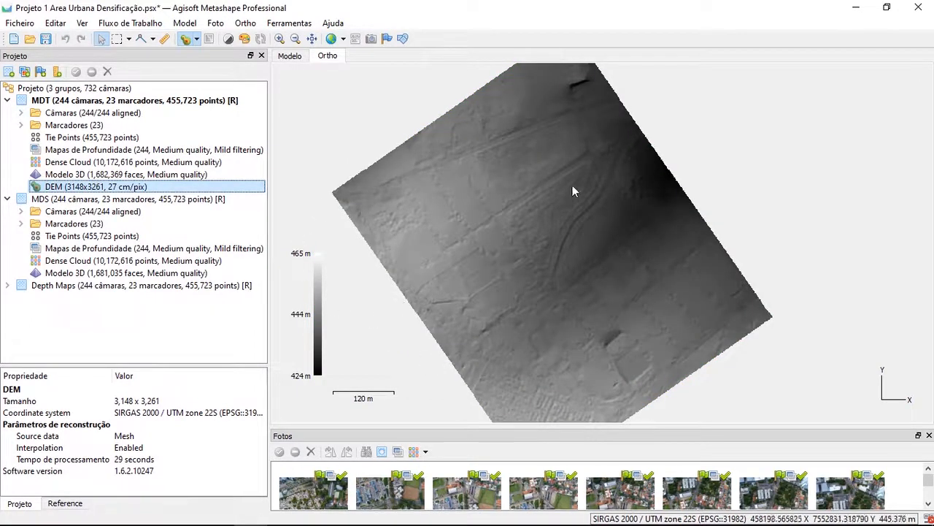
pyautogui.moveTo(539, 250); pyautogui.dragTo(592, 246)
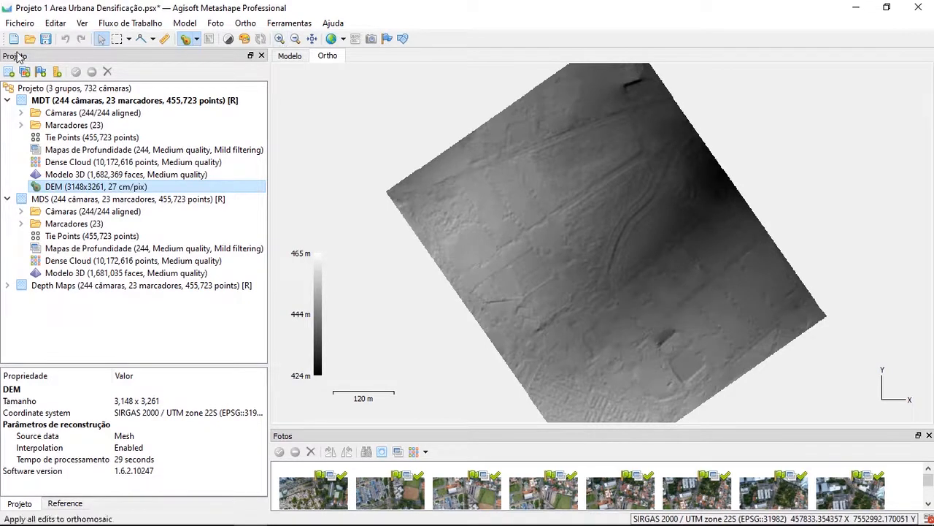
# Set the colour palette of the MDT group's DEM back to Default
pyautogui.click(71, 189)
pyautogui.rightClick(71, 191)
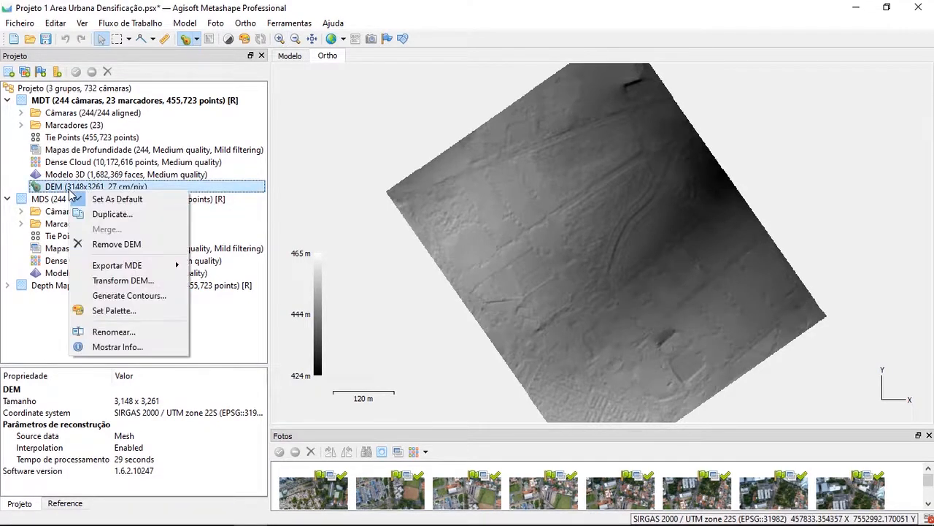
pyautogui.click(148, 309)
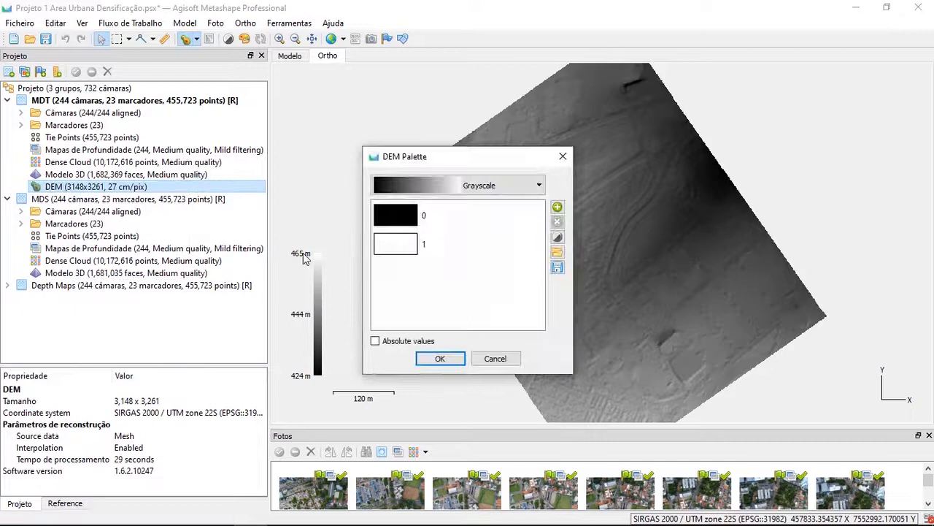
pyautogui.click(486, 185)
pyautogui.click(478, 237)
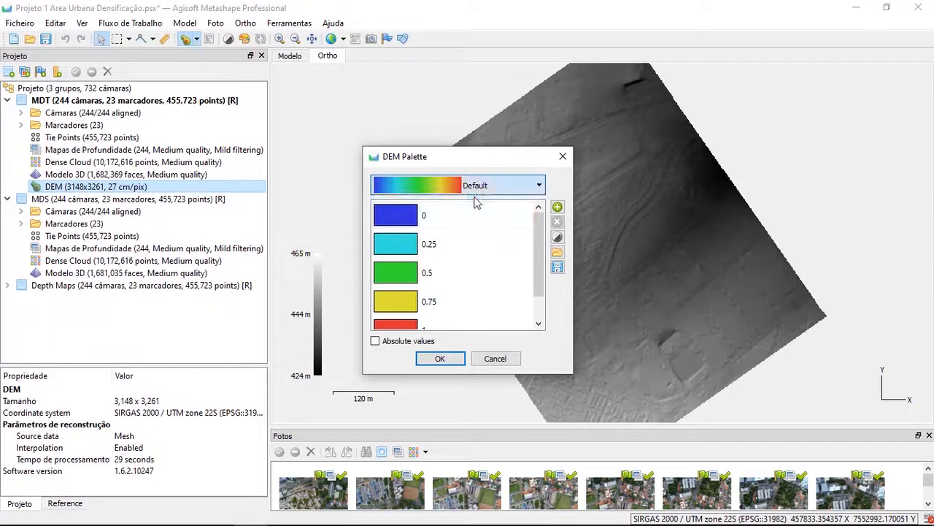
pyautogui.click(441, 359)
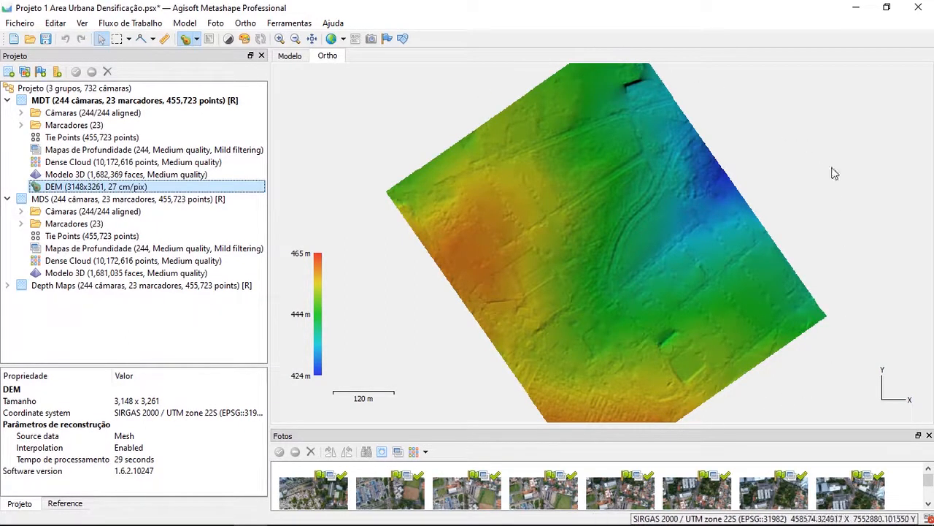
# Examine the terrain relief of the MDT group's DEM in the Default palette, close up and at full extent
pyautogui.scroll(6, 678, 358)
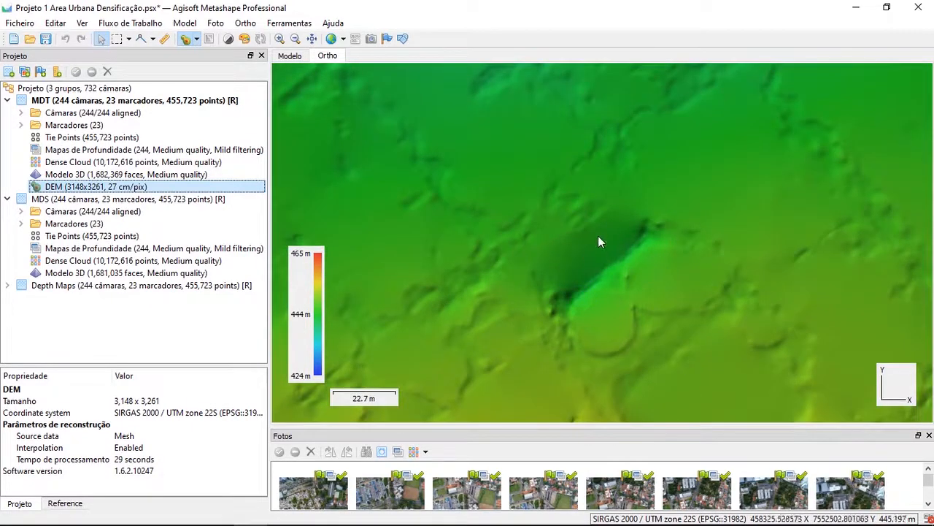
pyautogui.scroll(-7, 598, 235)
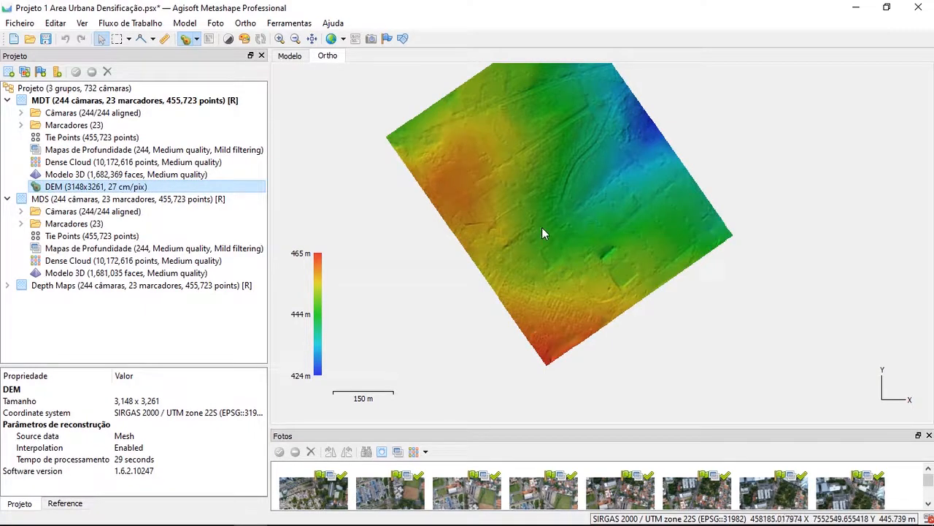
pyautogui.moveTo(559, 151); pyautogui.dragTo(546, 212)
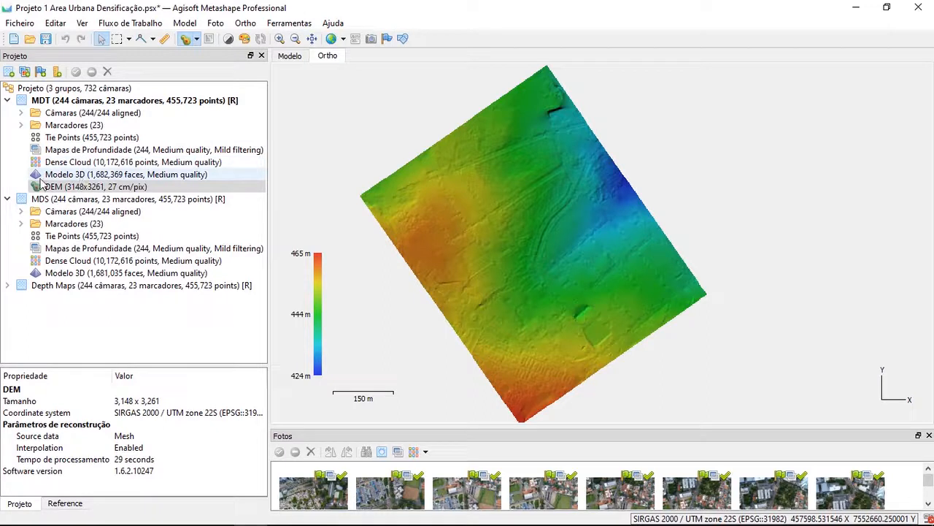
pyautogui.click(51, 189)
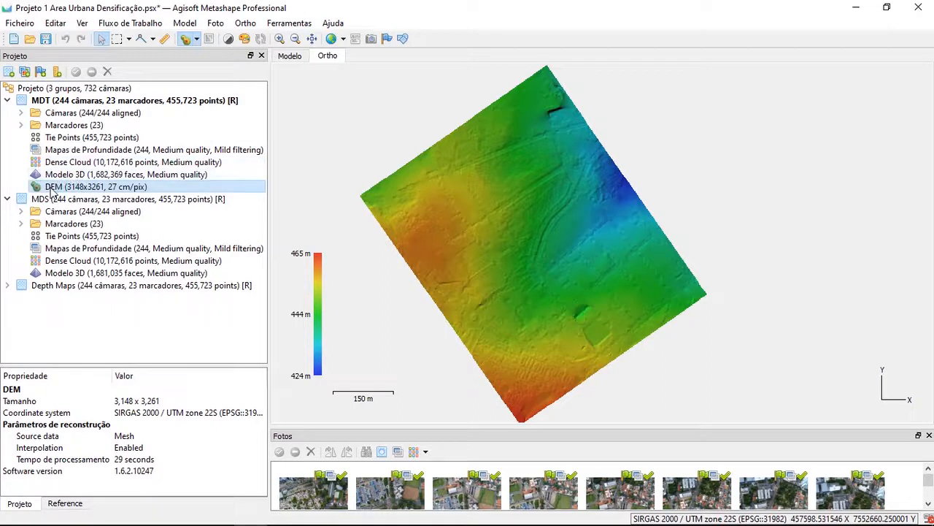
pyautogui.moveTo(568, 260)
pyautogui.mouseDown()
pyautogui.moveTo(635, 280)
pyautogui.moveTo(581, 248)
pyautogui.mouseUp()
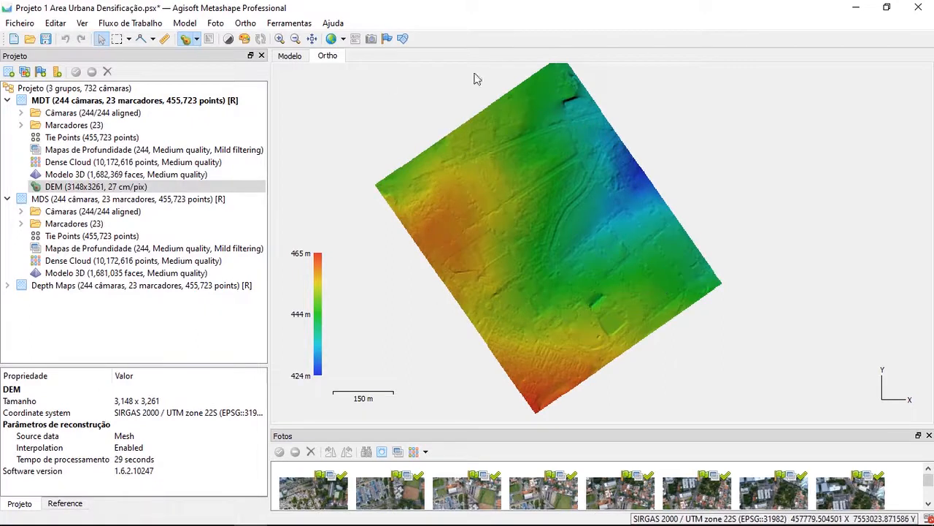
# Activate the MDS group and display its 3D model
pyautogui.click(102, 103)
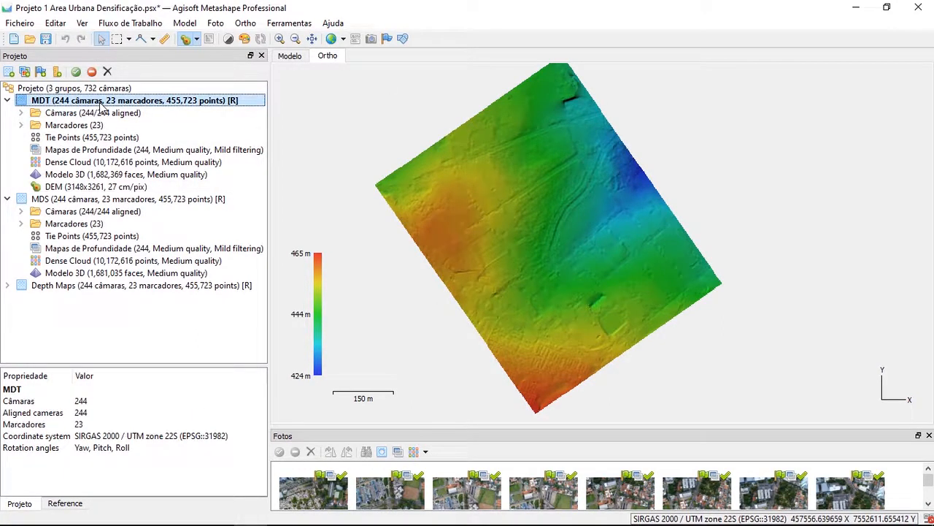
pyautogui.doubleClick(115, 199)
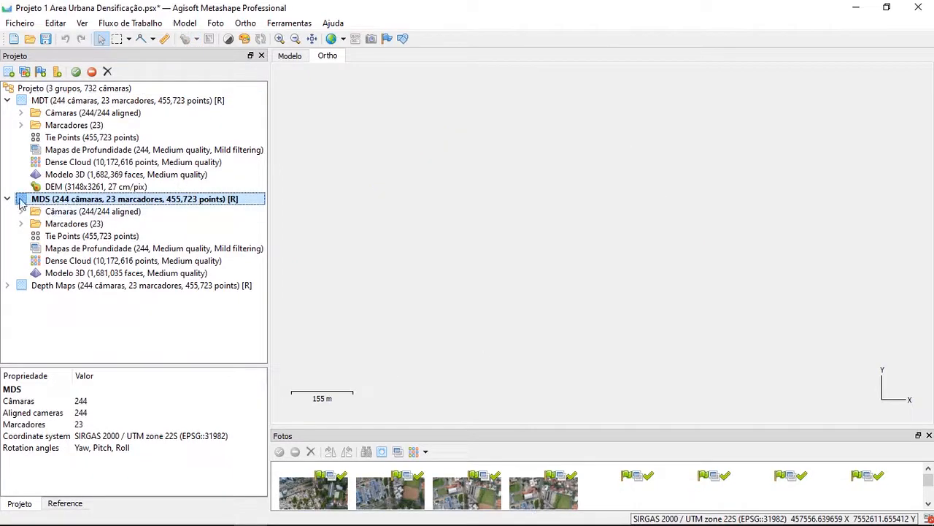
pyautogui.doubleClick(84, 272)
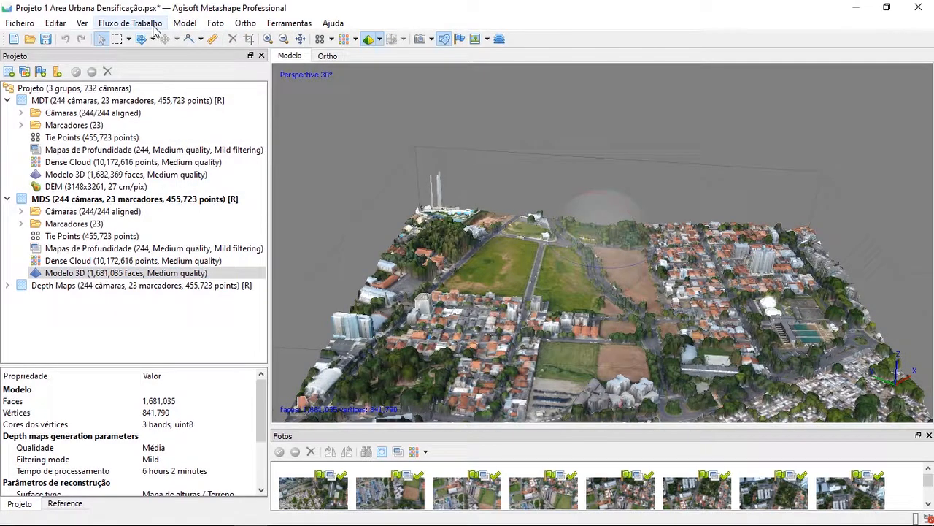
# Build the MDS group's DEM from the Dense cloud, with interpolation Enabled (default) and point classes Created (never classified) and Ground
pyautogui.click(131, 23)
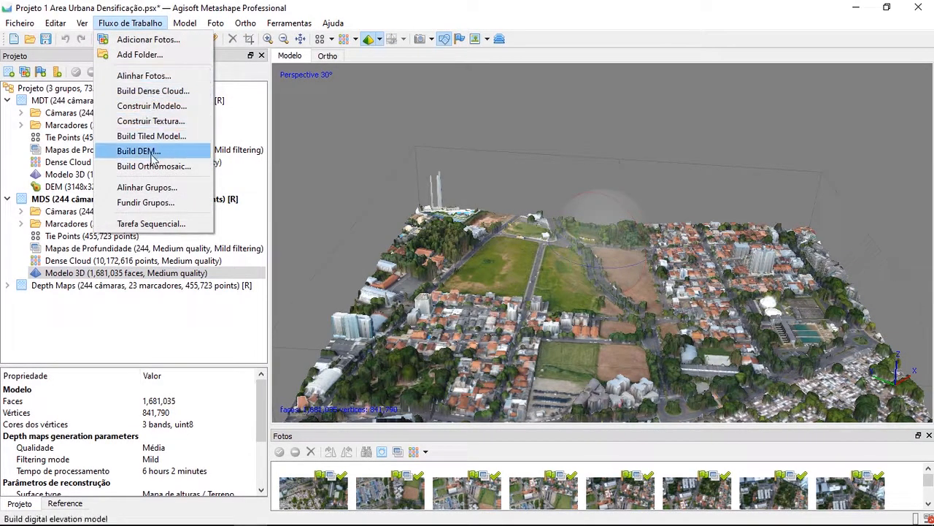
pyautogui.click(155, 151)
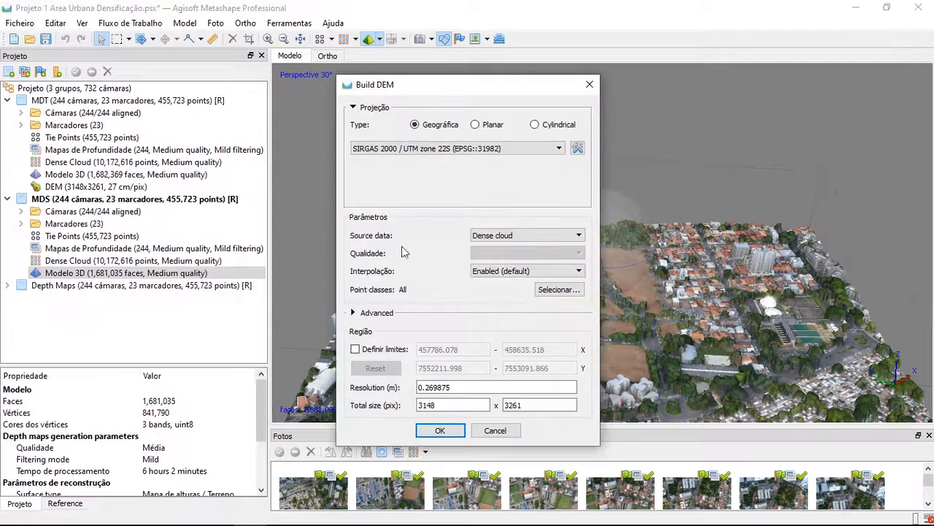
pyautogui.click(402, 192)
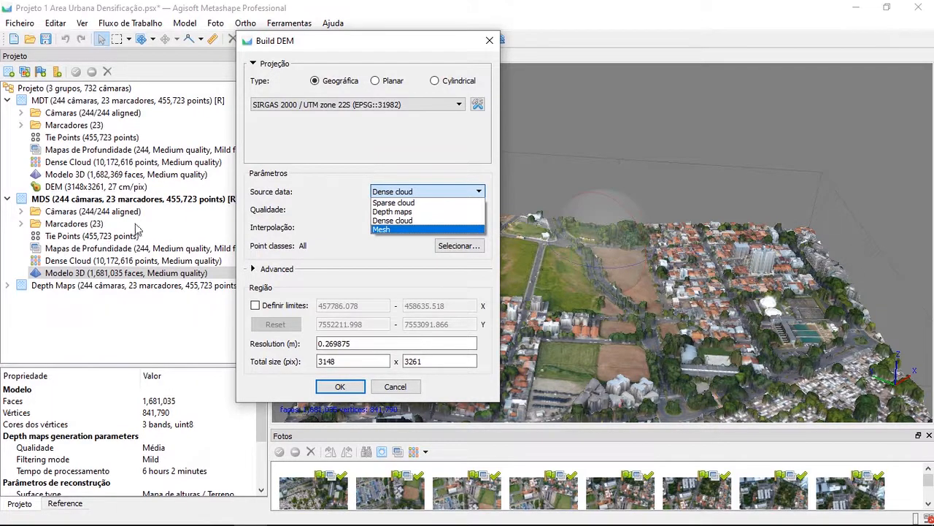
pyautogui.click(431, 221)
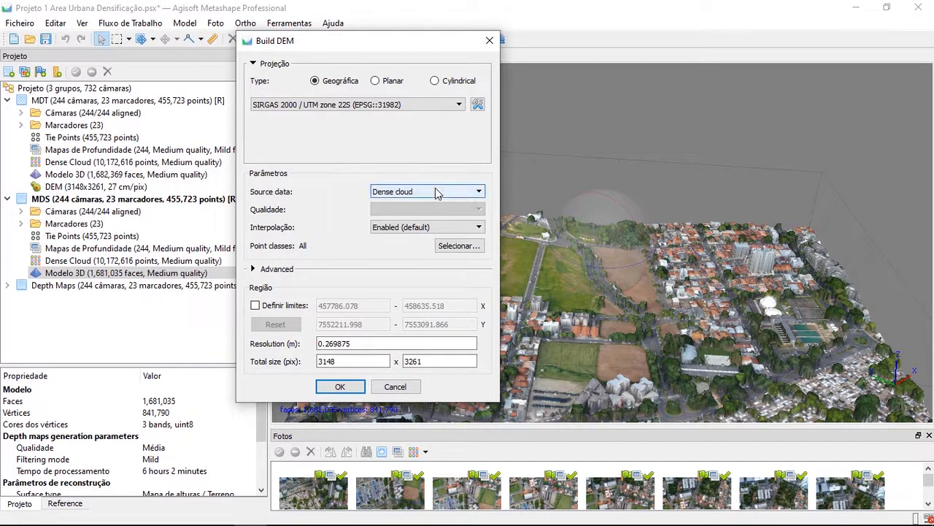
pyautogui.click(452, 246)
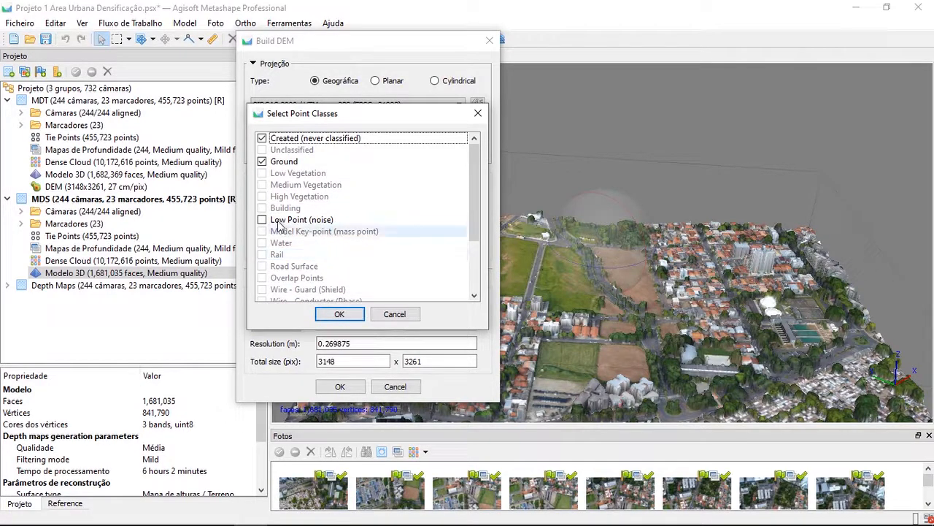
pyautogui.click(340, 314)
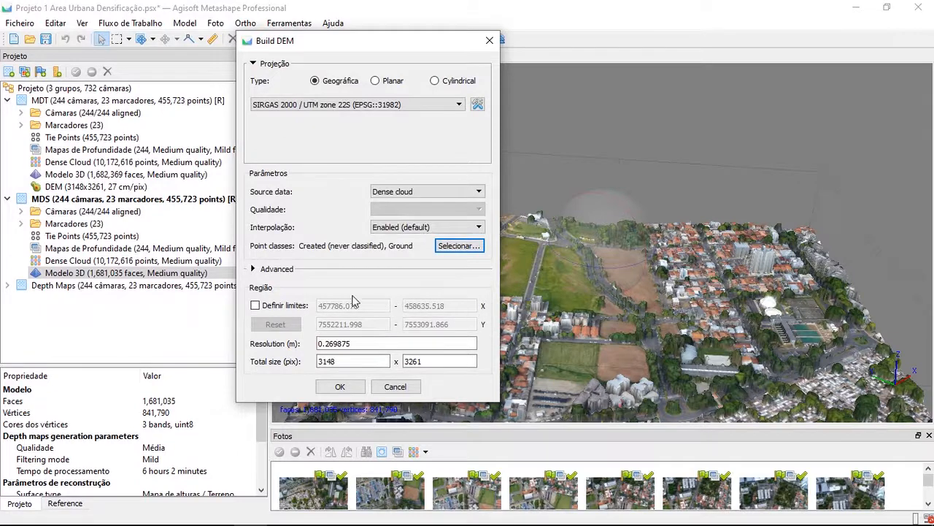
pyautogui.click(338, 388)
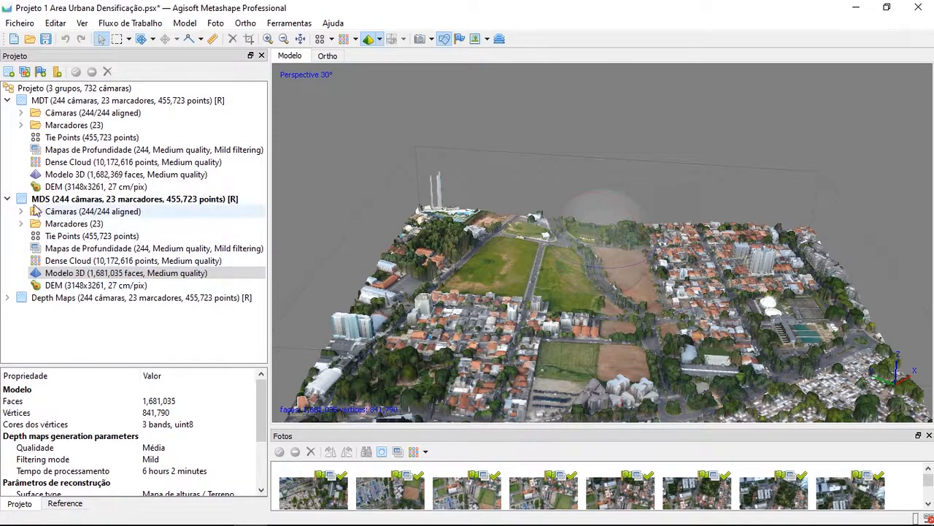
# Open the MDS group's DEM and examine the elevations of its buildings, trees and open ground at several scales
pyautogui.click(7, 198)
pyautogui.click(6, 199)
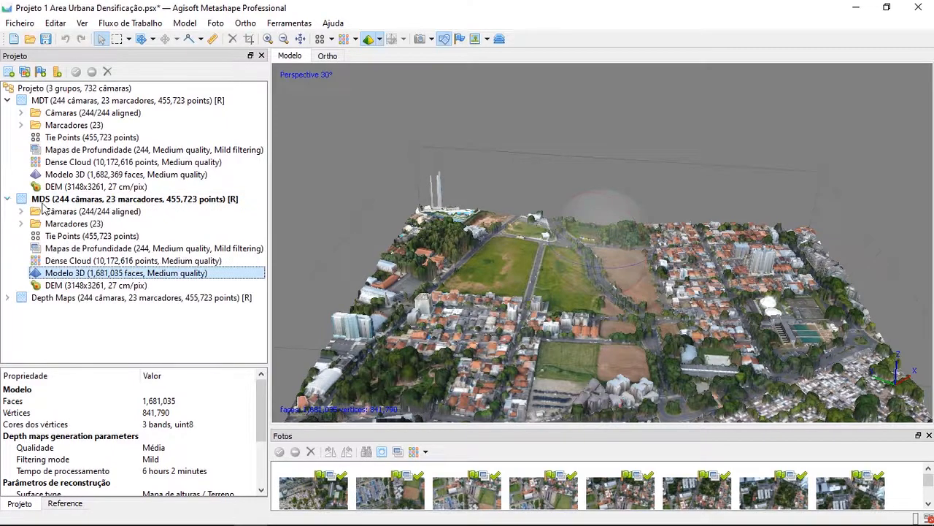
pyautogui.doubleClick(96, 285)
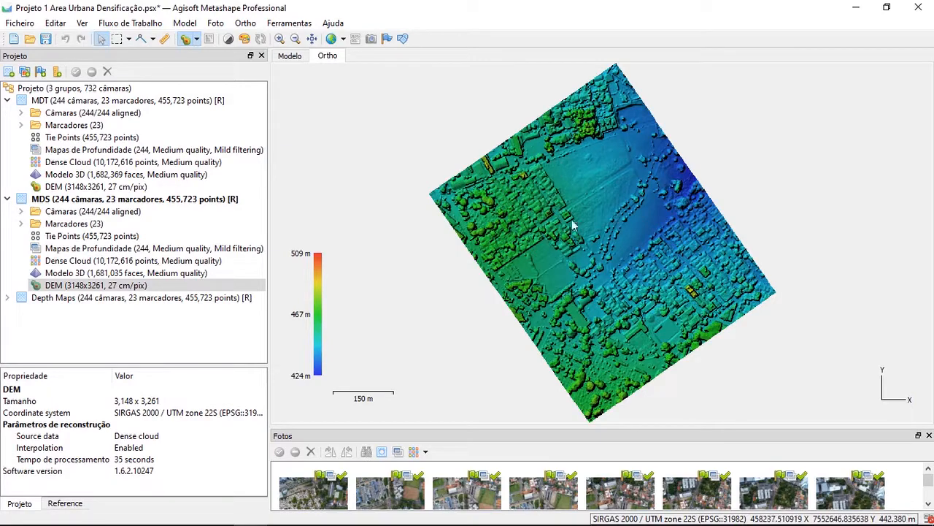
pyautogui.scroll(8, 577, 125)
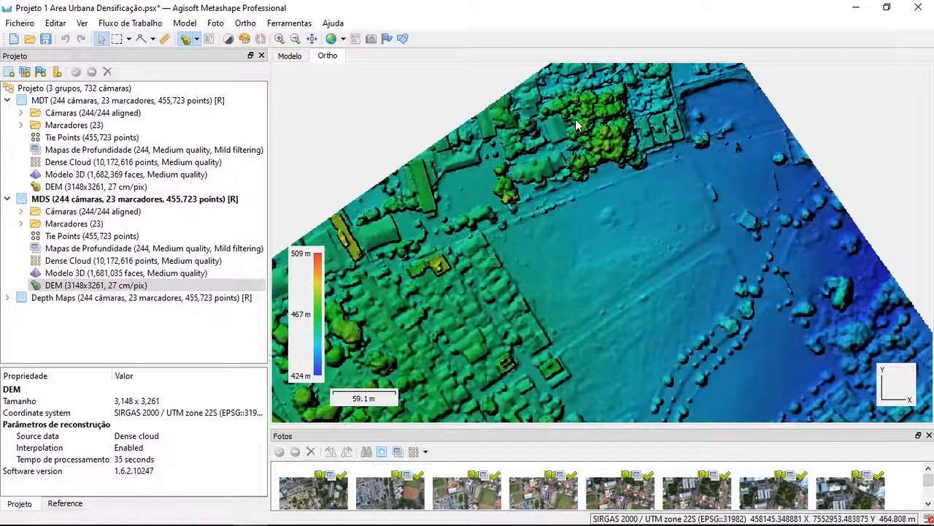
pyautogui.scroll(-6, 614, 193)
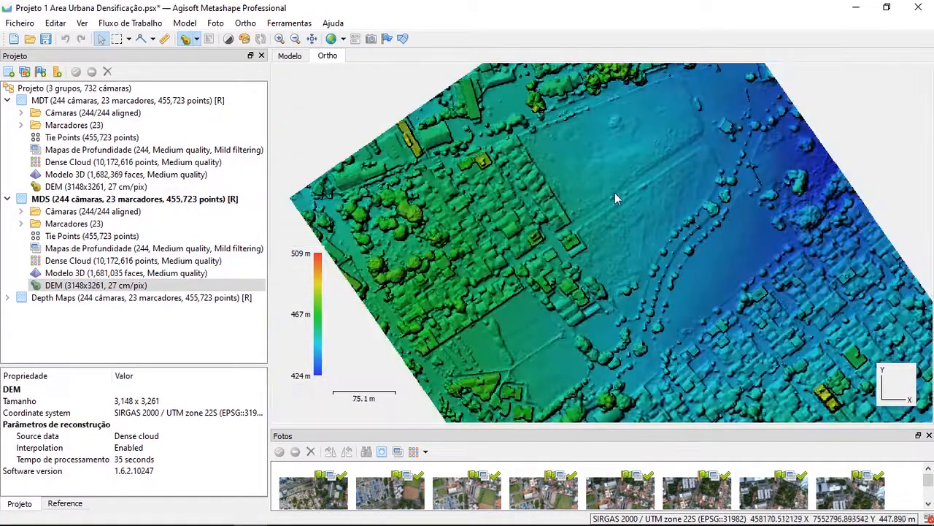
pyautogui.scroll(1, 580, 255)
pyautogui.scroll(2, 460, 159)
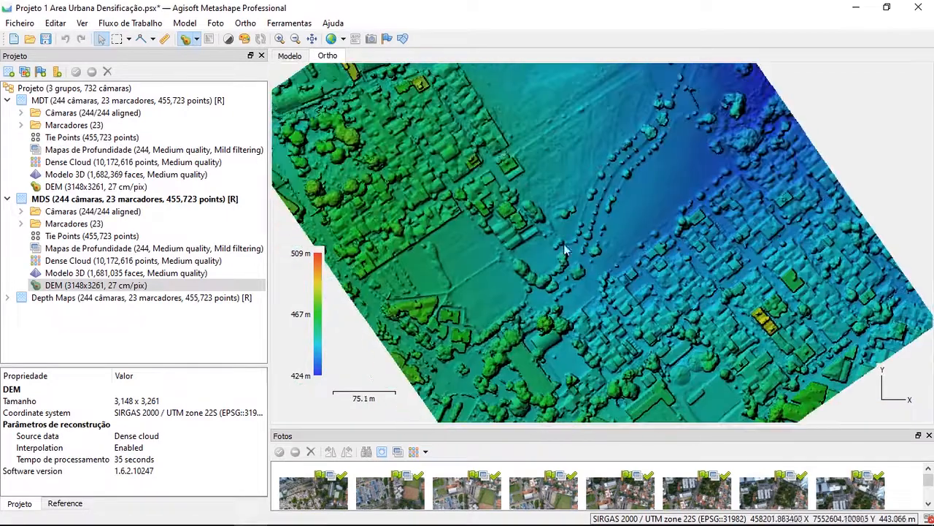
pyautogui.scroll(-3, 511, 204)
pyautogui.moveTo(566, 204); pyautogui.dragTo(575, 210)
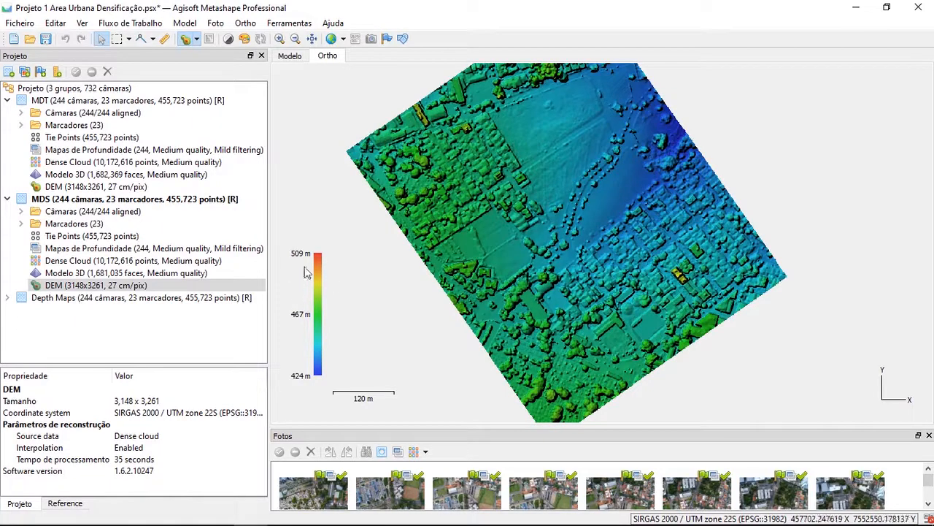
# Compare the elevation ranges of the MDT and MDS groups' DEMs, and inspect the tall buildings on the MDS surface
pyautogui.doubleClick(168, 187)
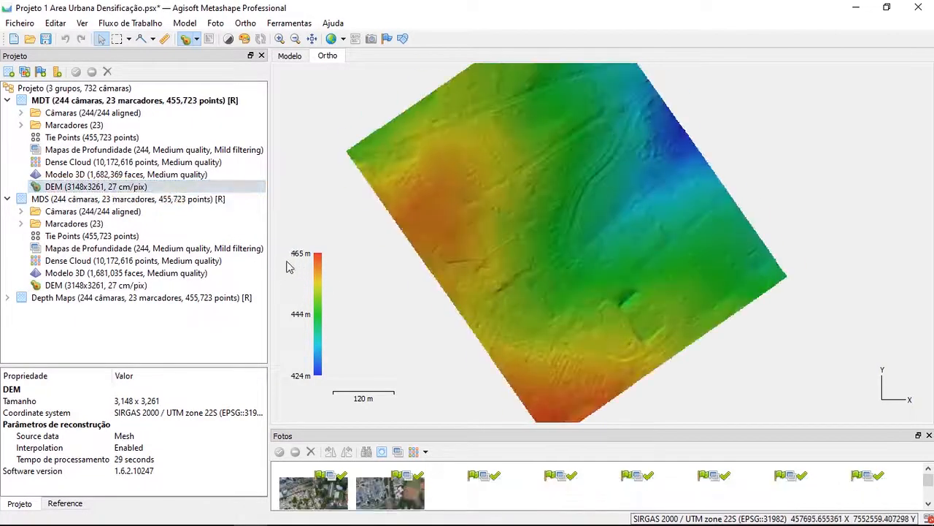
pyautogui.doubleClick(131, 285)
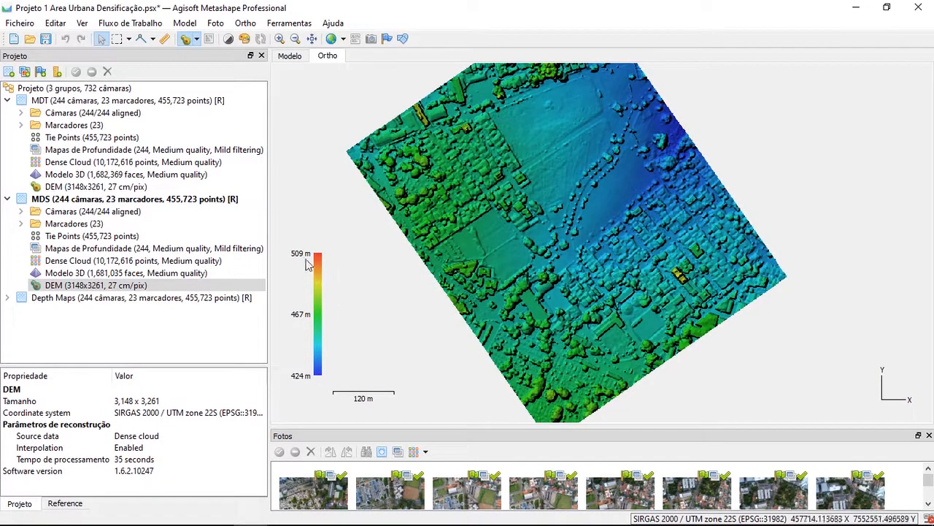
pyautogui.moveTo(432, 132); pyautogui.dragTo(438, 155)
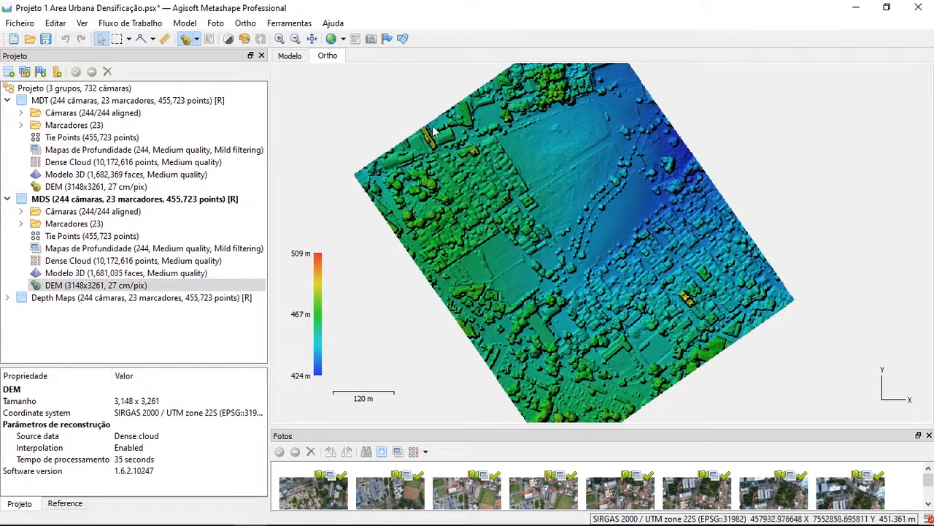
pyautogui.scroll(8, 688, 308)
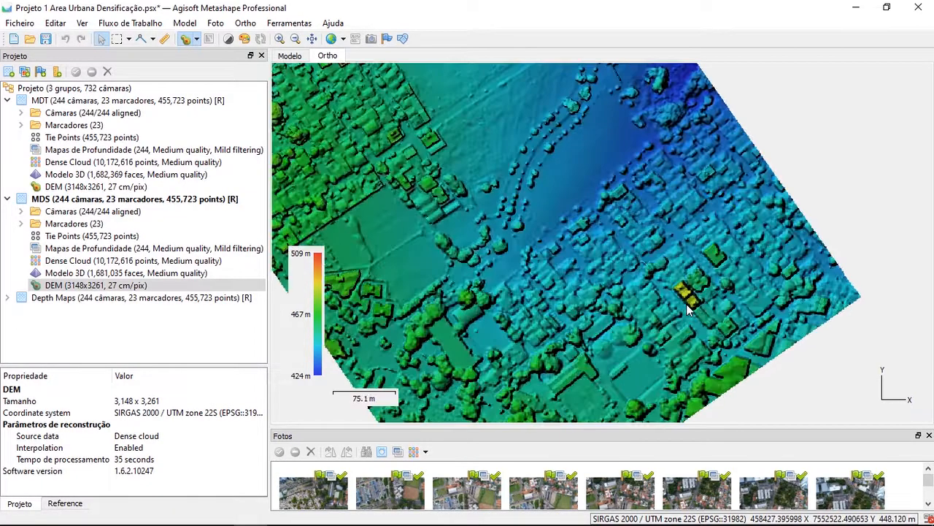
# Examine the MDS DEM's tall buildings, houses, tree rows and open ground, checking elevations from close-up to near full extent
pyautogui.scroll(2, 738, 240)
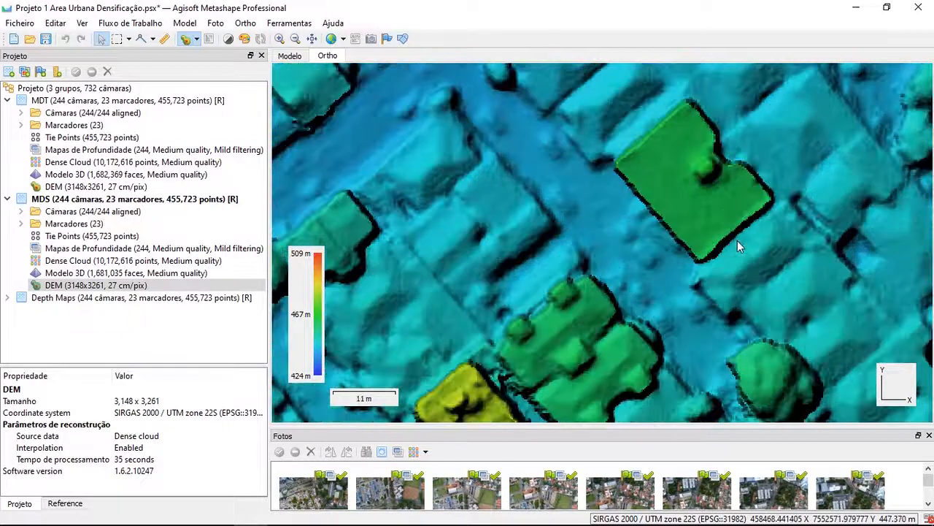
pyautogui.moveTo(722, 240); pyautogui.dragTo(635, 231)
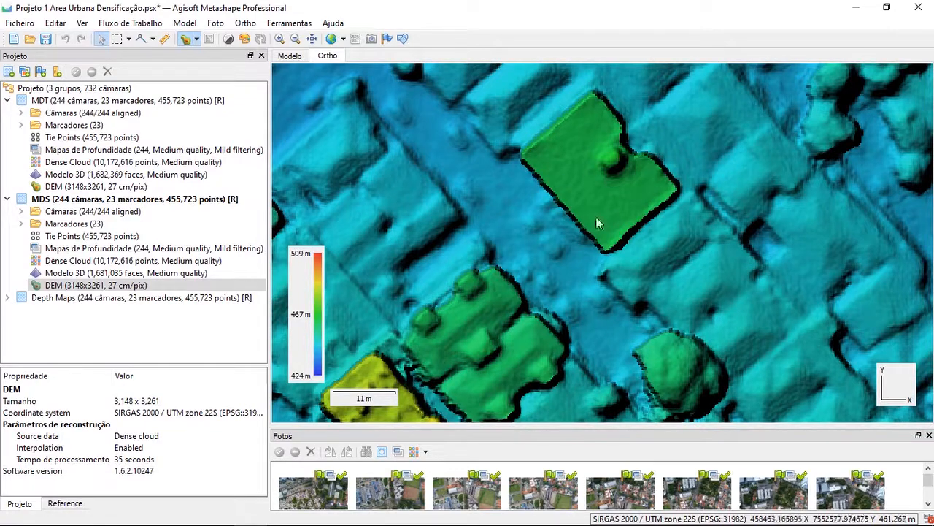
pyautogui.scroll(-5, 505, 195)
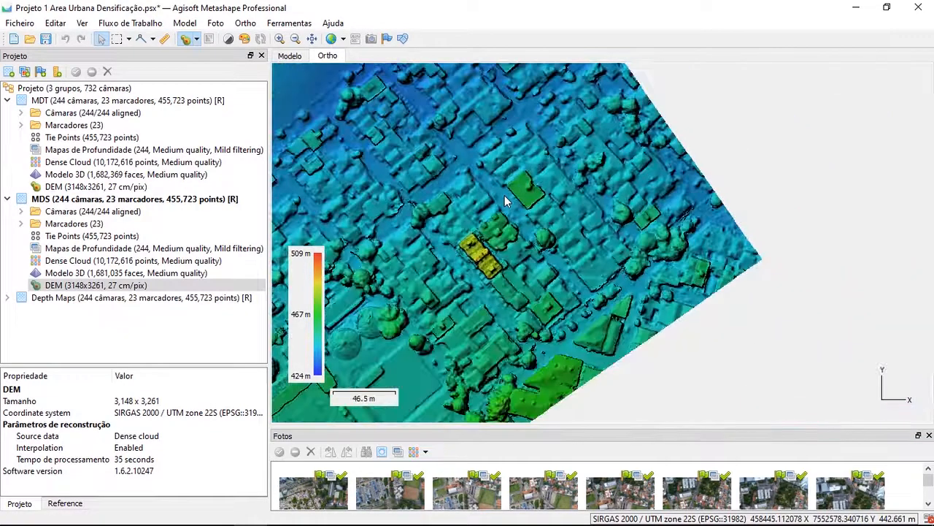
pyautogui.scroll(4, 494, 269)
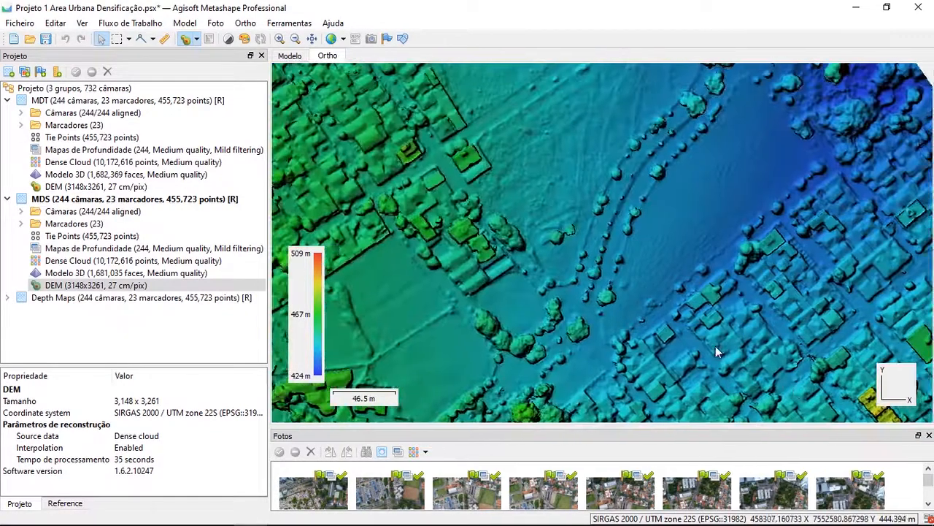
pyautogui.scroll(2, 521, 212)
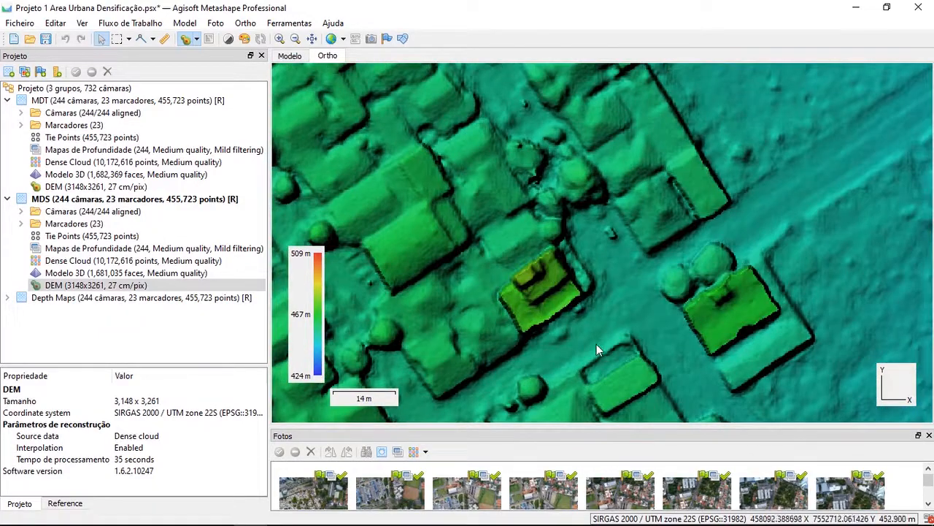
pyautogui.scroll(-5, 554, 266)
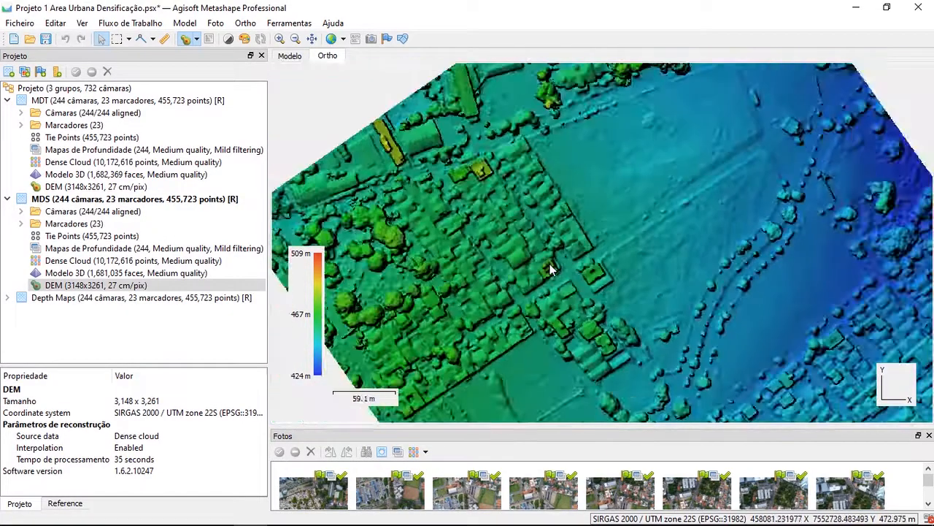
pyautogui.moveTo(625, 291); pyautogui.dragTo(500, 136)
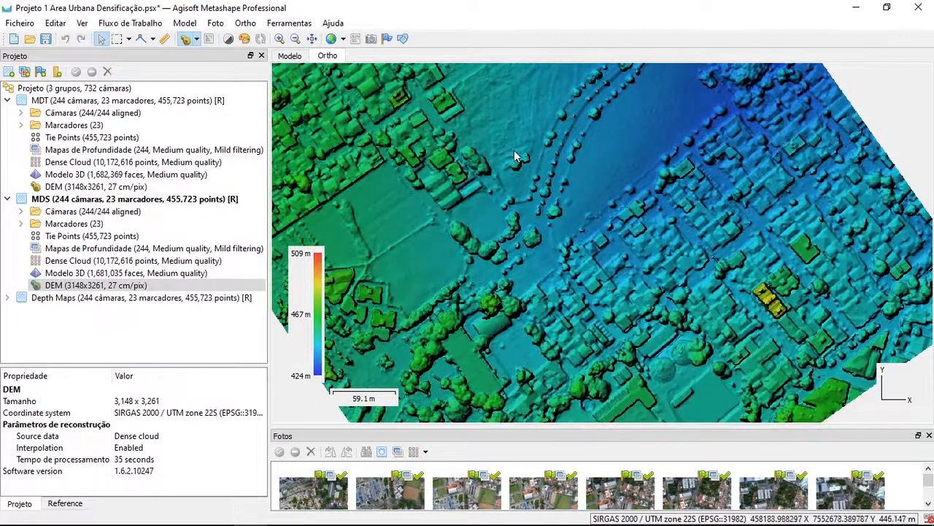
pyautogui.scroll(-2, 514, 150)
pyautogui.scroll(2, 520, 169)
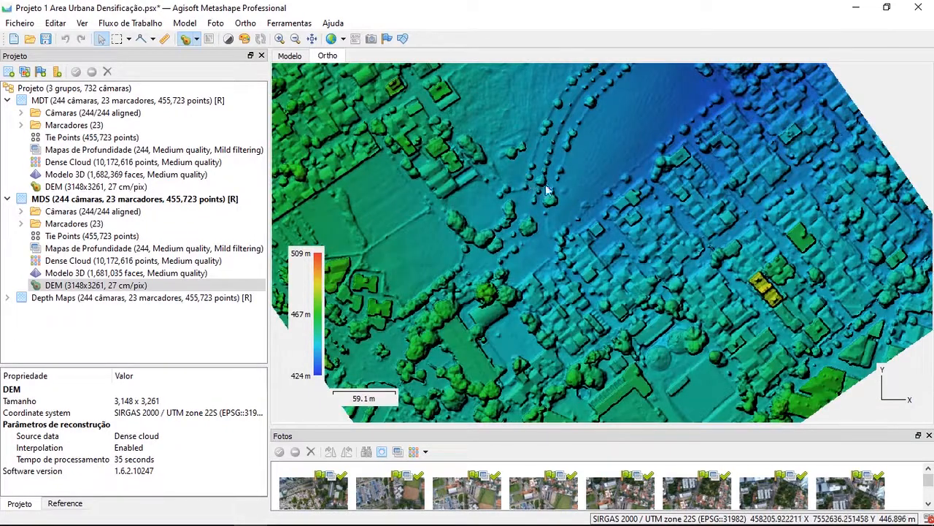
pyautogui.moveTo(535, 206); pyautogui.dragTo(566, 228)
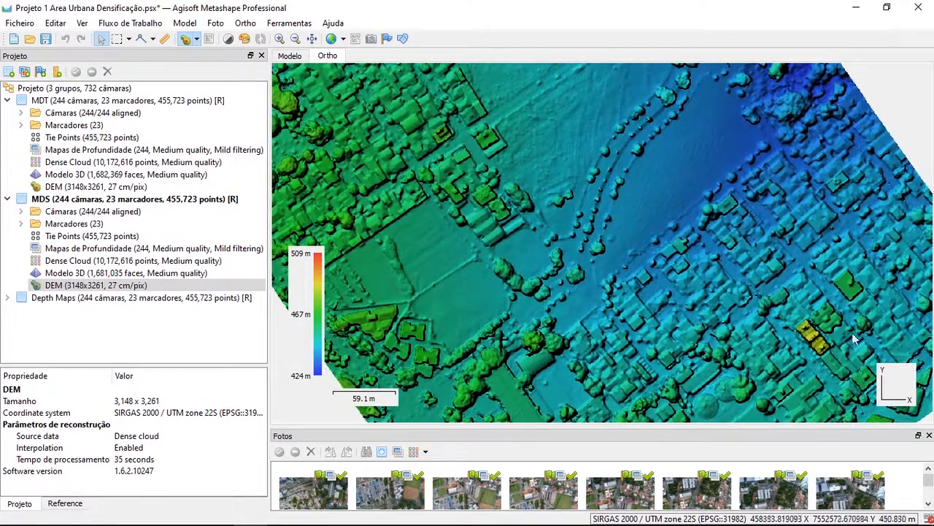
pyautogui.scroll(-2, 665, 283)
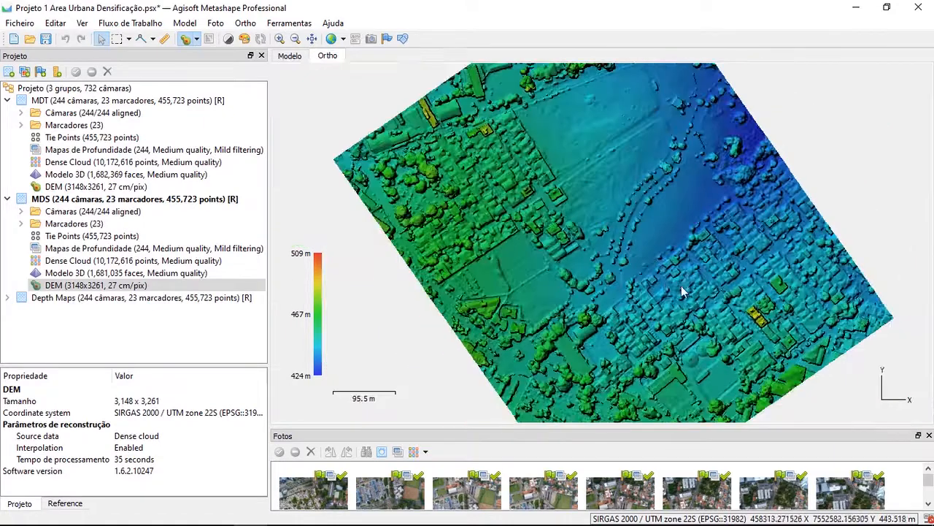
pyautogui.moveTo(681, 286); pyautogui.dragTo(634, 262)
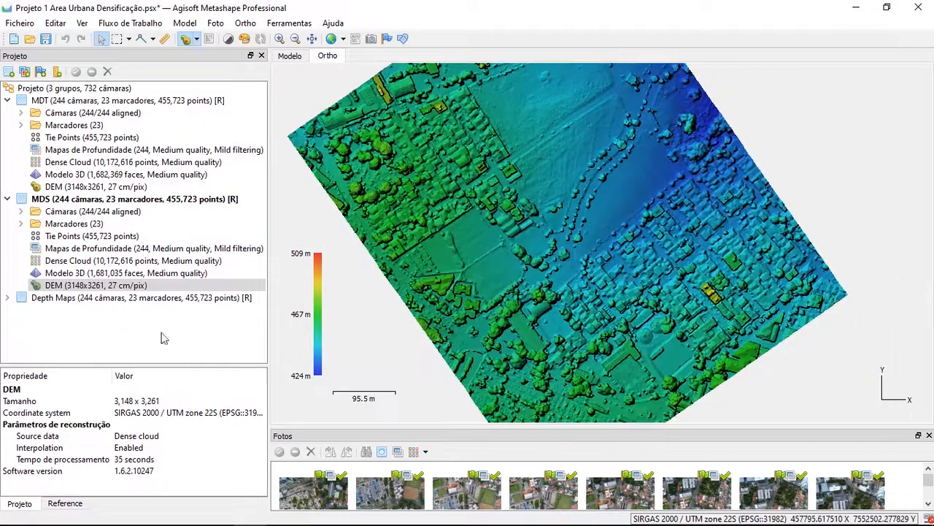
# Expand and activate the Depth Maps group, and display its 3D model
pyautogui.click(52, 301)
pyautogui.click(79, 286)
pyautogui.click(55, 301)
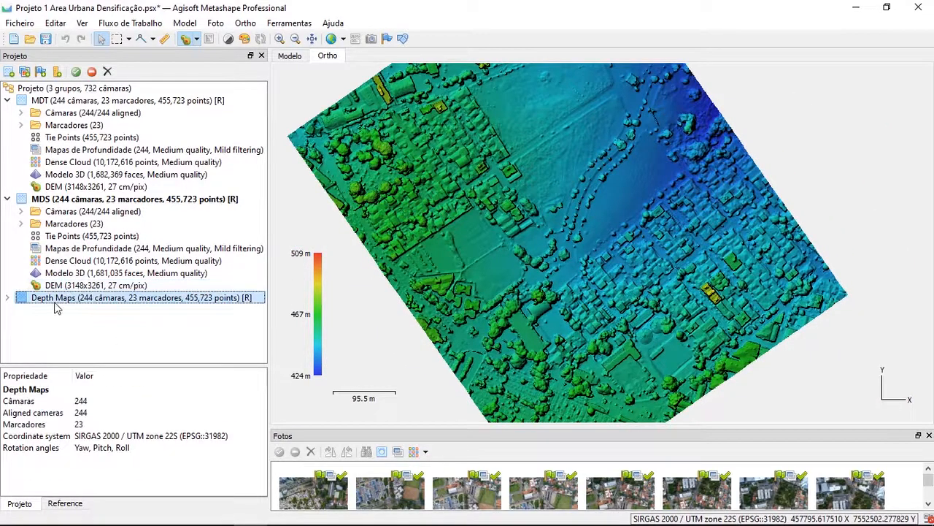
pyautogui.scroll(5, 409, 134)
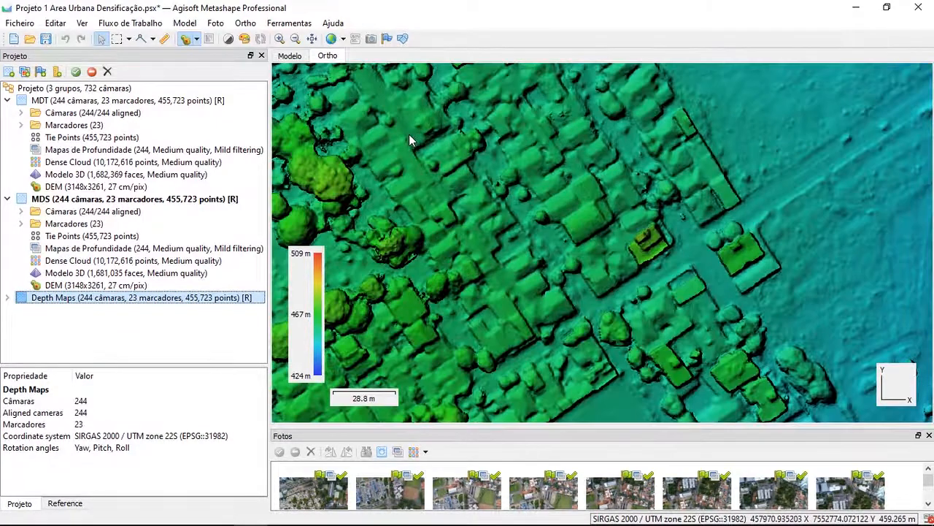
pyautogui.moveTo(411, 135); pyautogui.dragTo(506, 190)
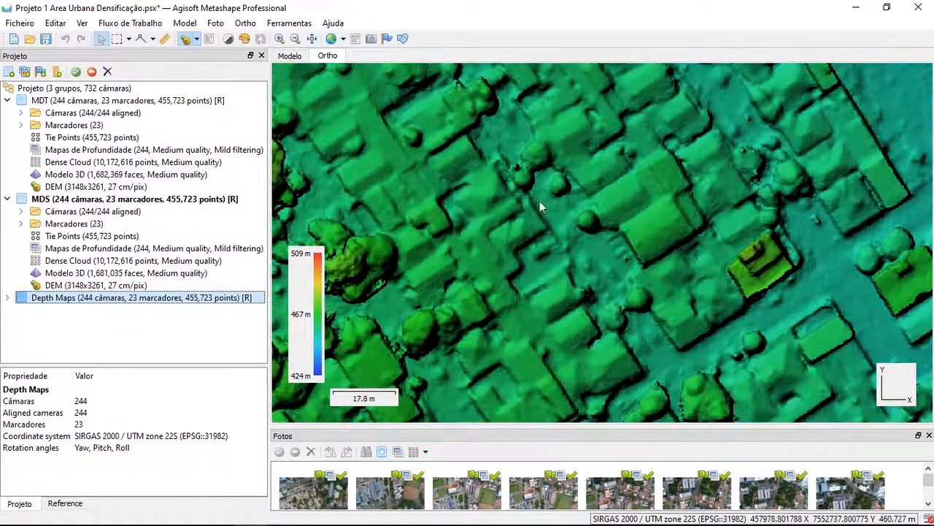
pyautogui.scroll(-2, 583, 192)
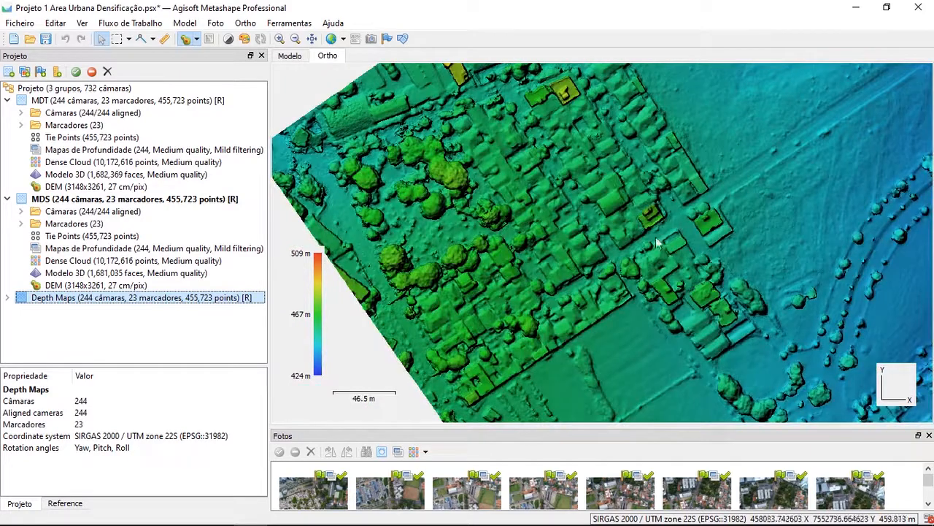
pyautogui.moveTo(848, 265); pyautogui.dragTo(508, 143)
pyautogui.click(8, 297)
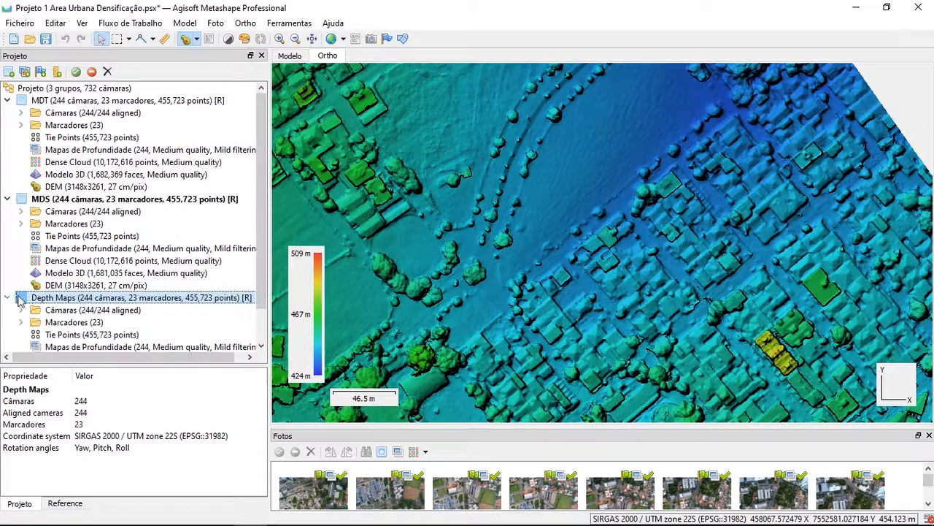
pyautogui.doubleClick(55, 299)
pyautogui.scroll(-1, 79, 300)
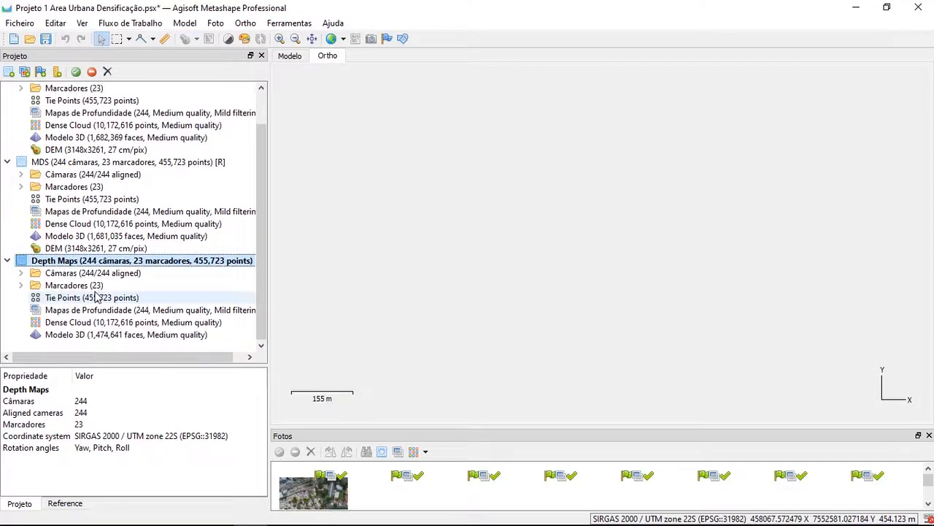
pyautogui.click(74, 336)
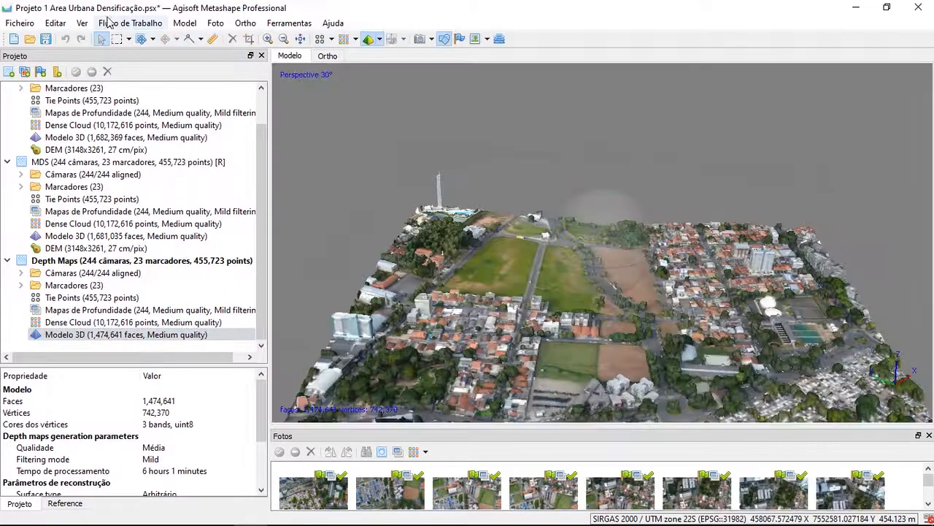
# Set up a DEM build for the Depth Maps group with Depth maps as source data and quality Elevada
pyautogui.click(123, 24)
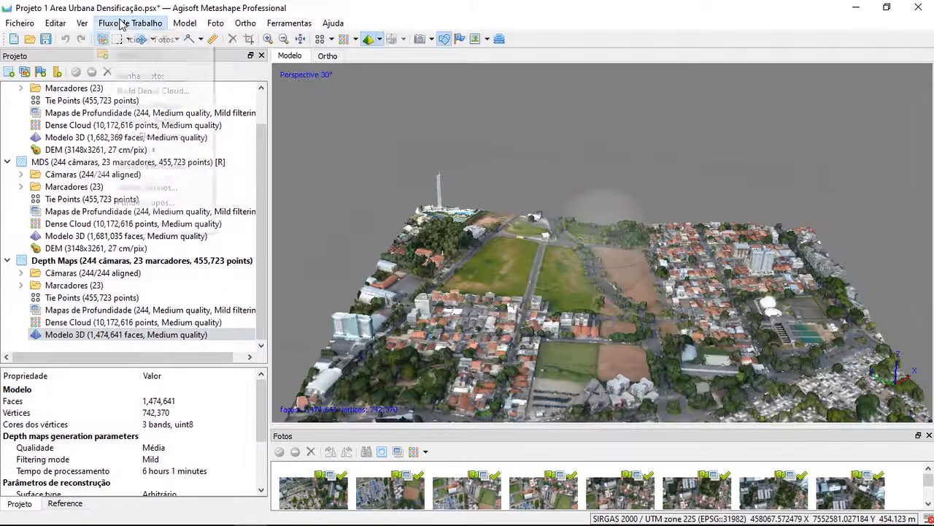
pyautogui.click(138, 151)
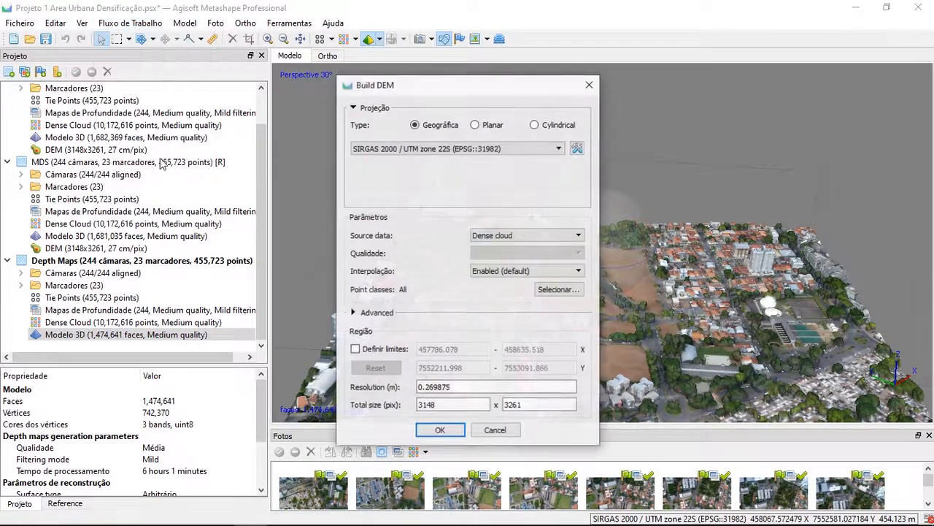
pyautogui.click(502, 238)
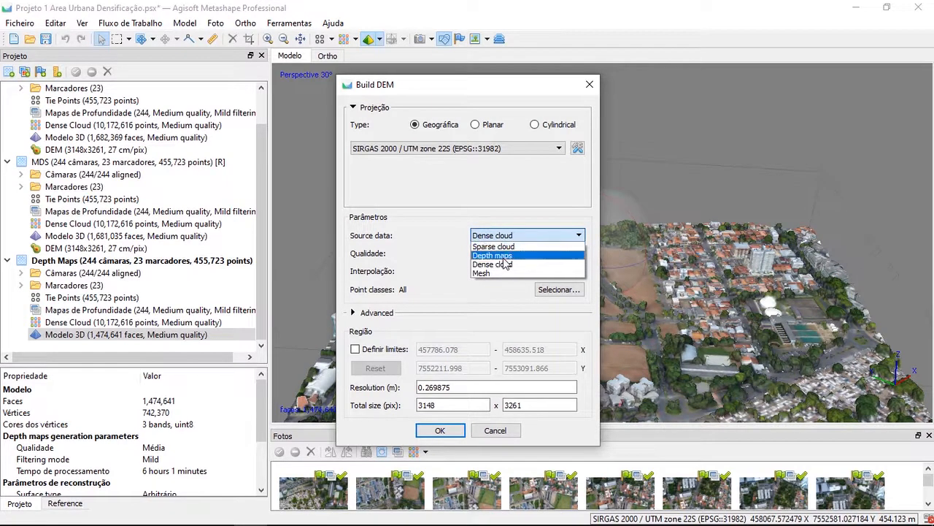
pyautogui.click(504, 264)
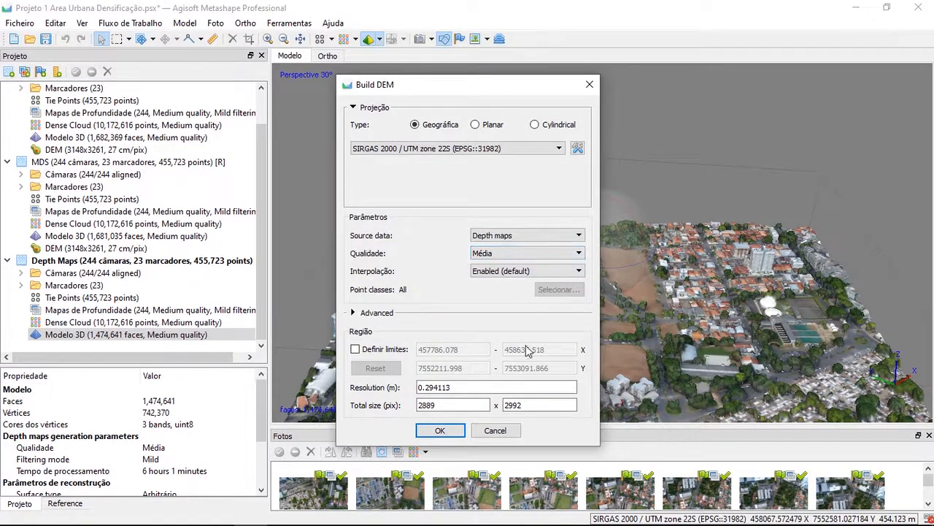
pyautogui.click(495, 259)
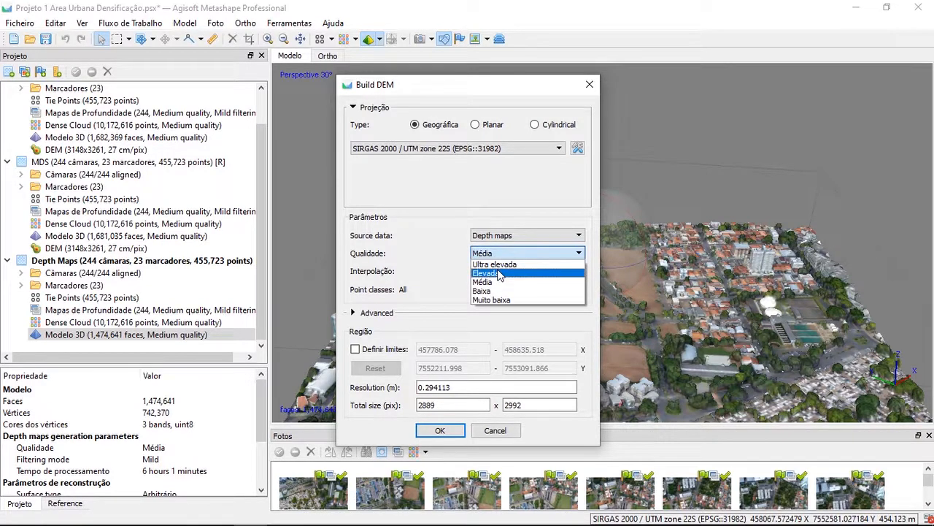
pyautogui.click(499, 273)
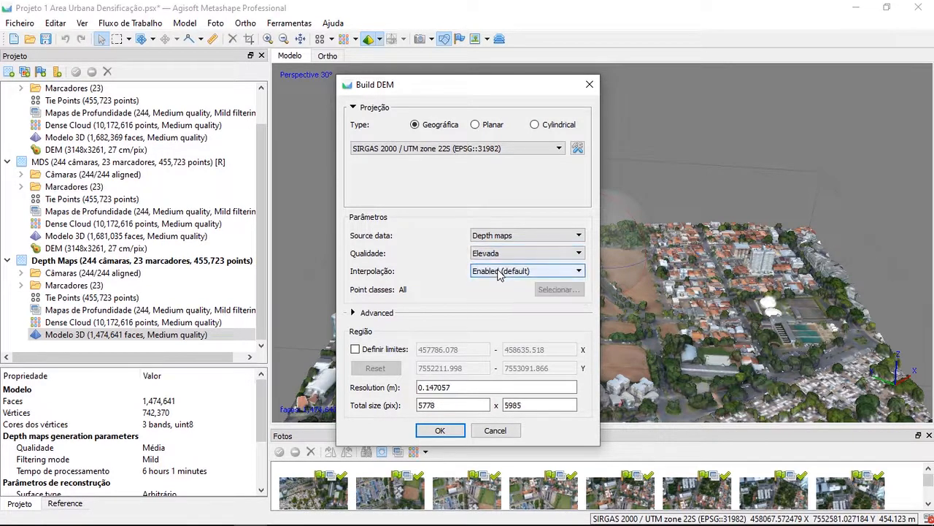
# Review the DEM resolution, keep it at 0.147057 m, and start the build
pyautogui.click(433, 387)
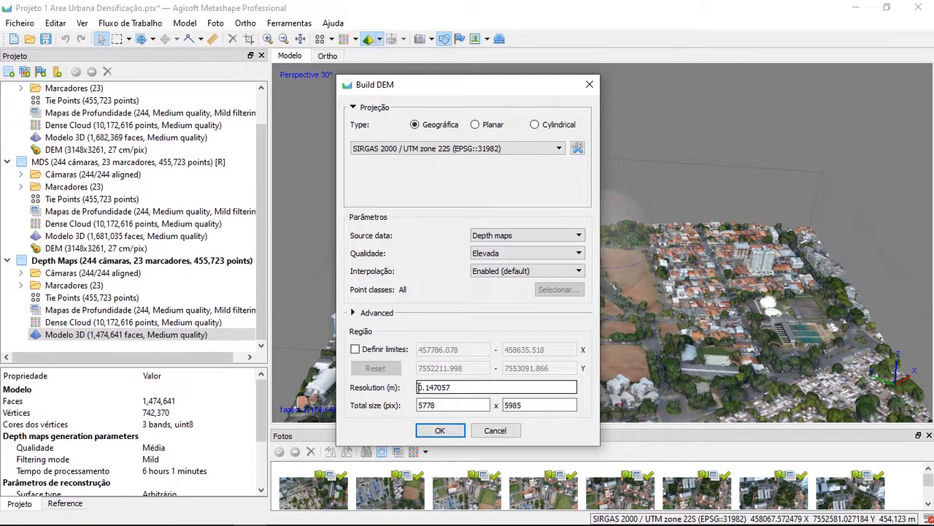
pyautogui.click(456, 388)
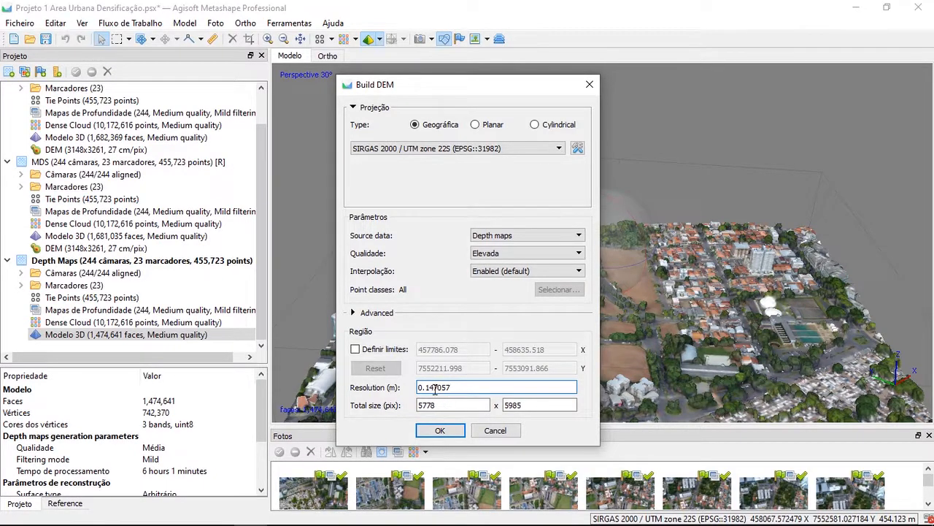
pyautogui.moveTo(434, 389); pyautogui.dragTo(459, 388)
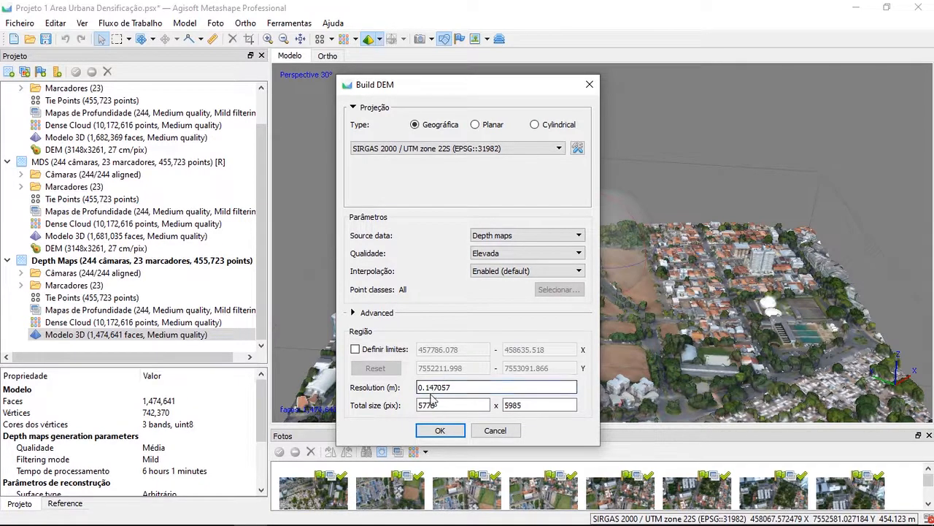
pyautogui.click(458, 389)
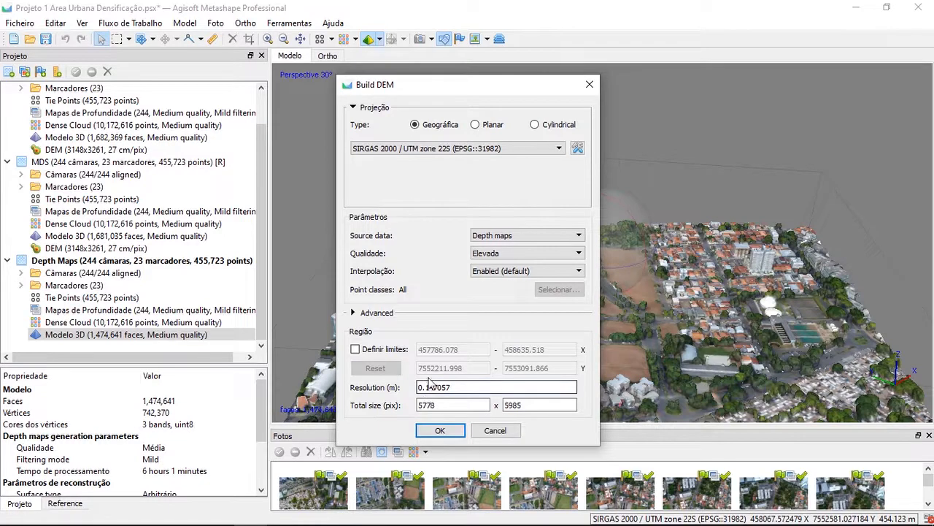
pyautogui.moveTo(460, 385); pyautogui.dragTo(388, 371)
pyautogui.click(471, 387)
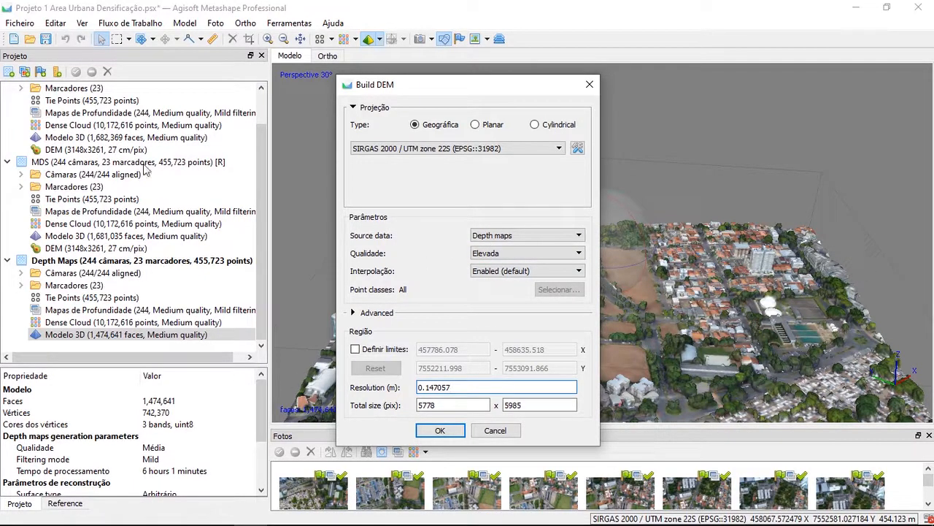
pyautogui.click(442, 431)
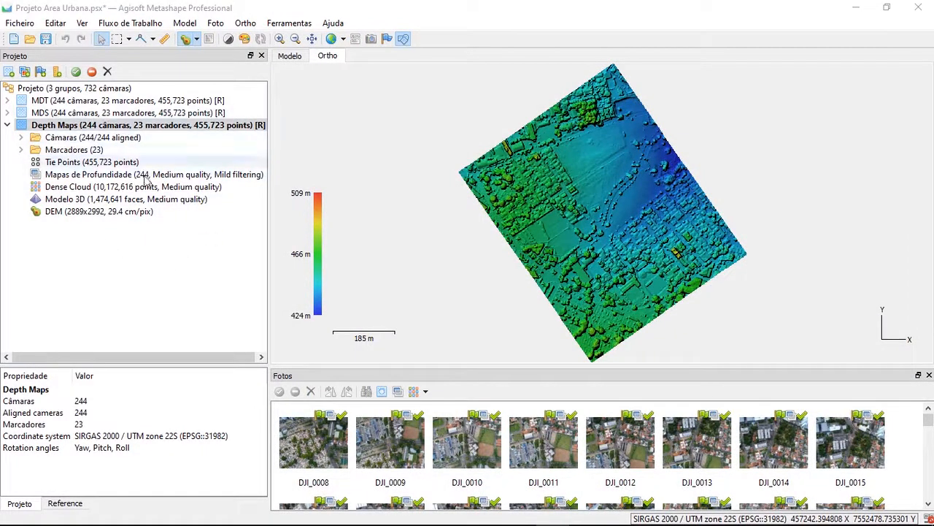
# Check the properties of the Depth Maps group's DEM and inspect its houses, trees and open ground at several scales
pyautogui.click(49, 215)
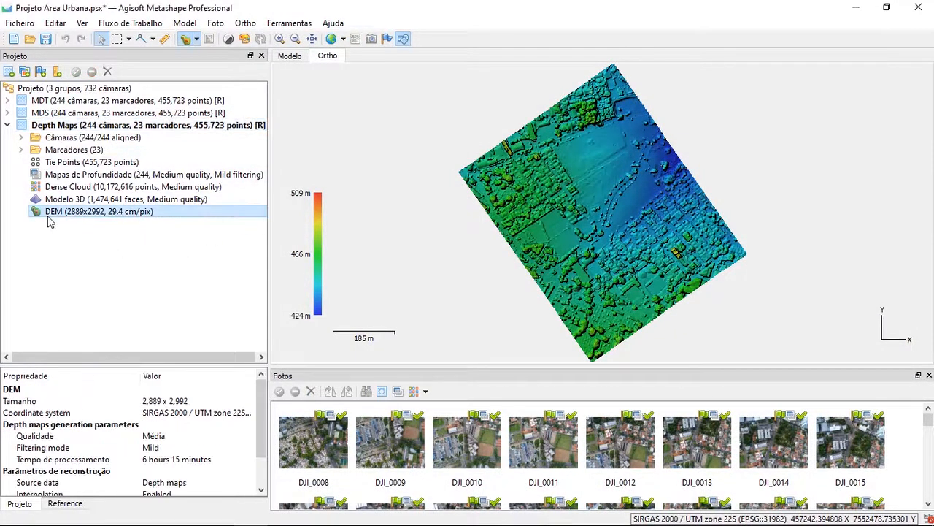
pyautogui.scroll(6, 533, 268)
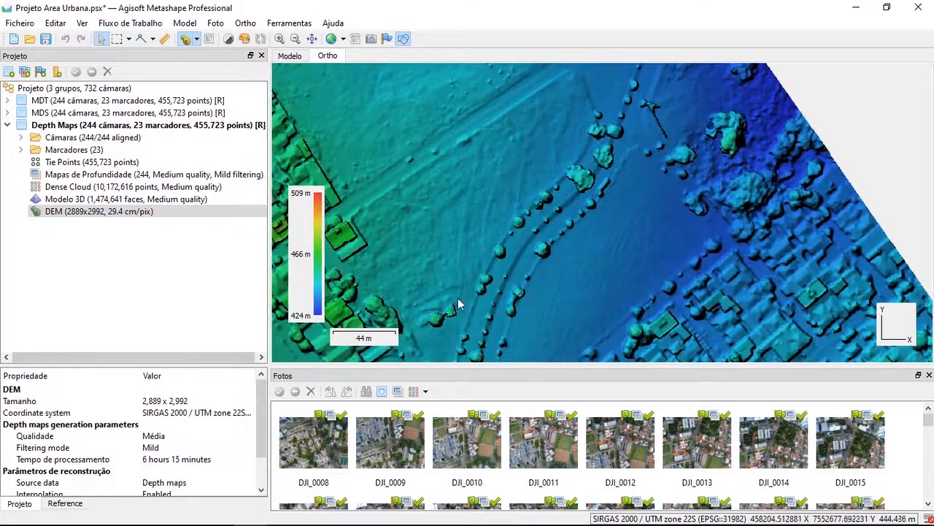
pyautogui.moveTo(457, 298); pyautogui.dragTo(721, 202)
pyautogui.moveTo(610, 129); pyautogui.dragTo(563, 290)
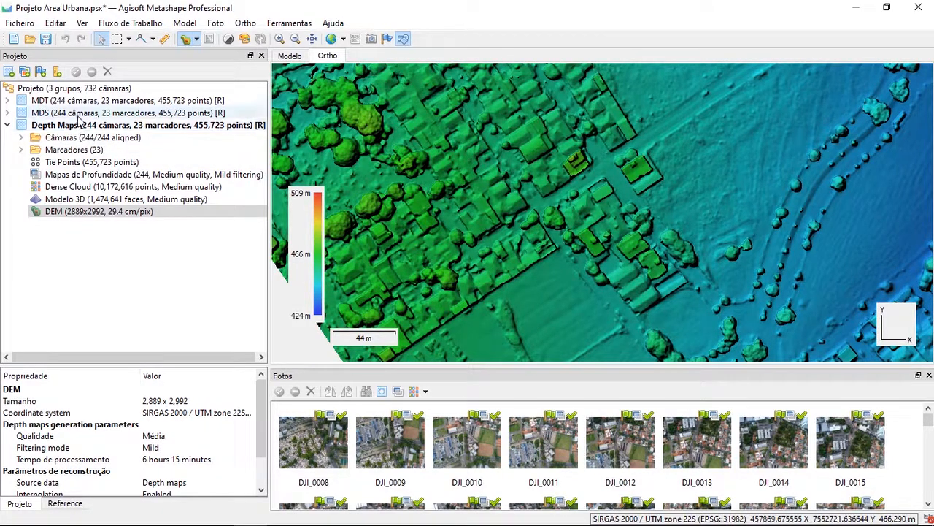
pyautogui.scroll(6, 768, 269)
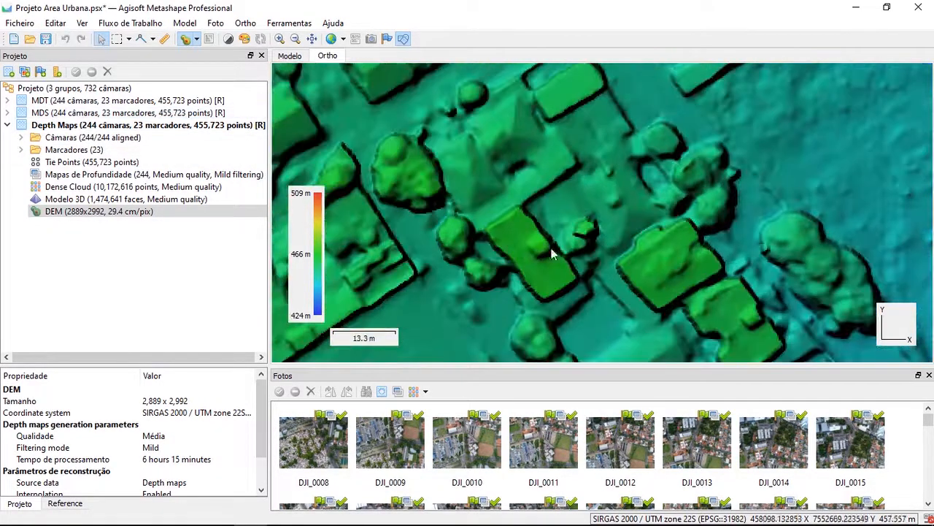
pyautogui.scroll(-5, 768, 269)
pyautogui.scroll(4, 701, 240)
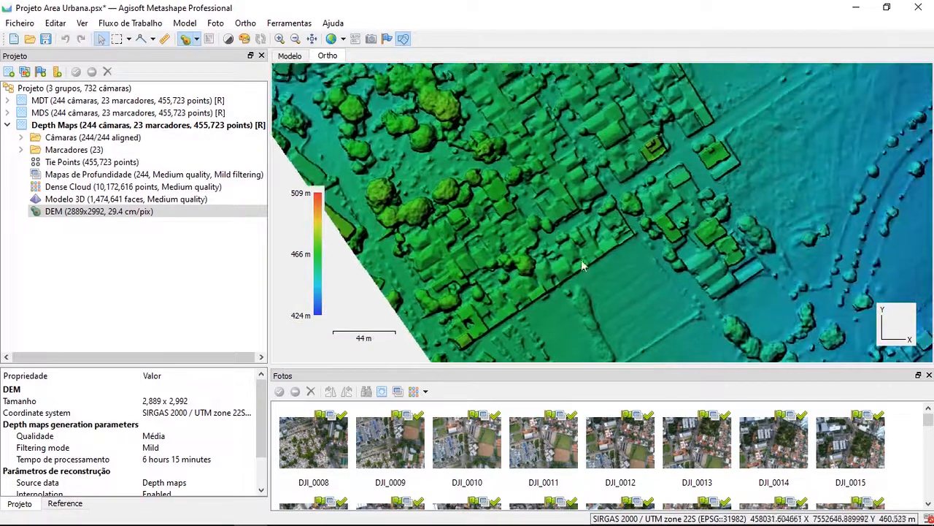
# Display the MDS group's DEM and examine how its houses, trees and open ground differ from the Depth Maps DEM
pyautogui.moveTo(701, 232); pyautogui.dragTo(559, 246)
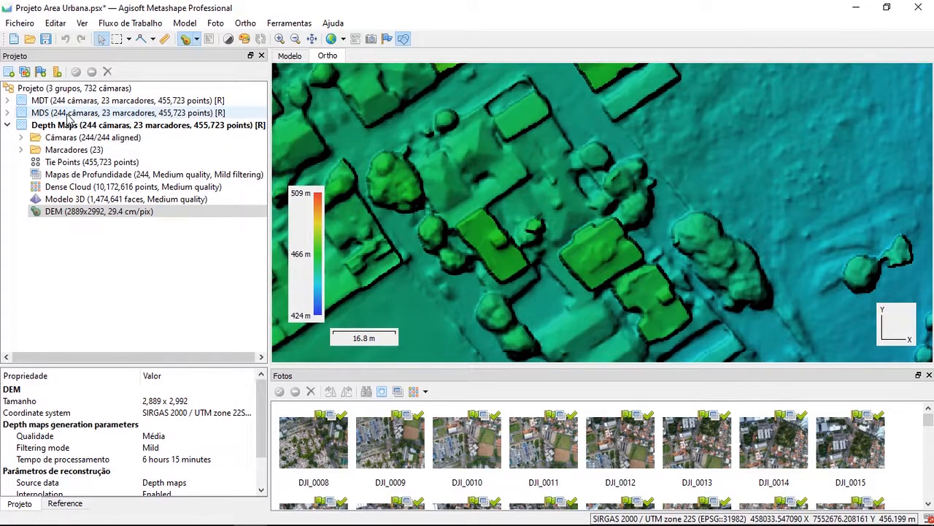
pyautogui.doubleClick(68, 113)
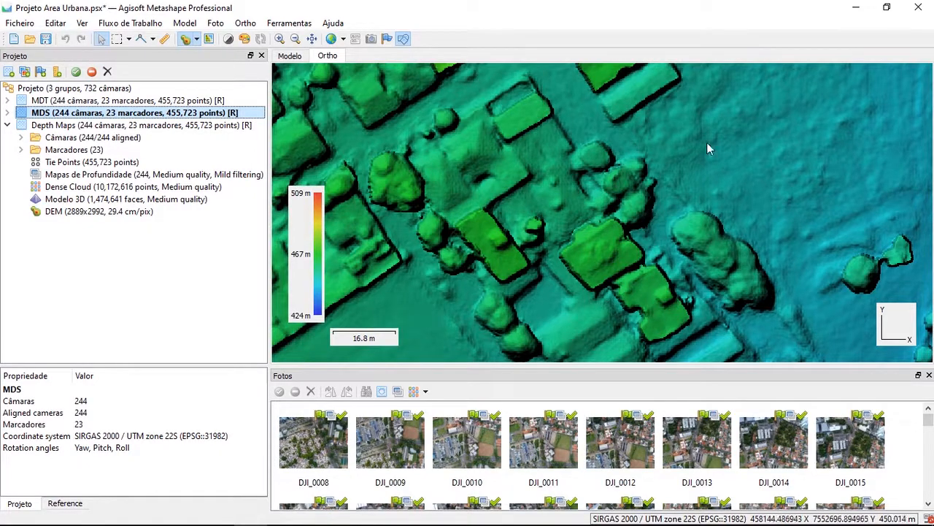
pyautogui.scroll(-6, 711, 162)
pyautogui.scroll(2, 603, 154)
pyautogui.moveTo(505, 173); pyautogui.dragTo(609, 250)
pyautogui.scroll(3, 610, 250)
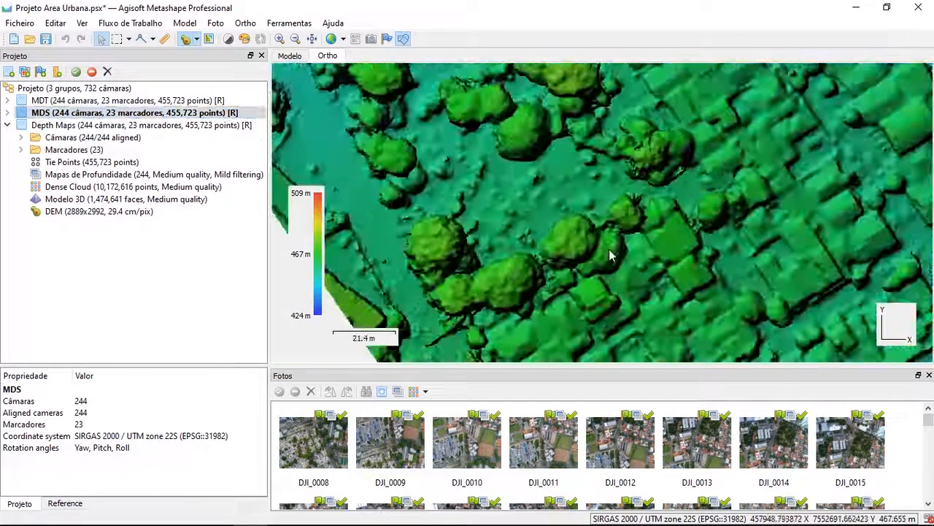
pyautogui.scroll(-4, 611, 254)
pyautogui.moveTo(744, 267); pyautogui.dragTo(555, 198)
pyautogui.scroll(2, 554, 198)
pyautogui.scroll(3, 578, 182)
pyautogui.moveTo(631, 211); pyautogui.dragTo(518, 216)
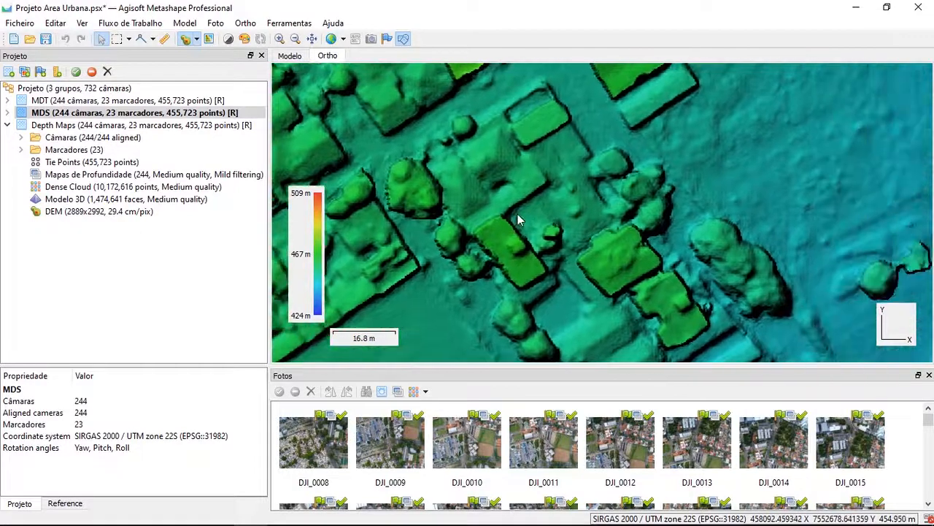
pyautogui.scroll(1, 520, 222)
# Return to the Depth Maps DEM and compare its tree clusters and rooftops with the MDS DEM over the same area
pyautogui.doubleClick(99, 211)
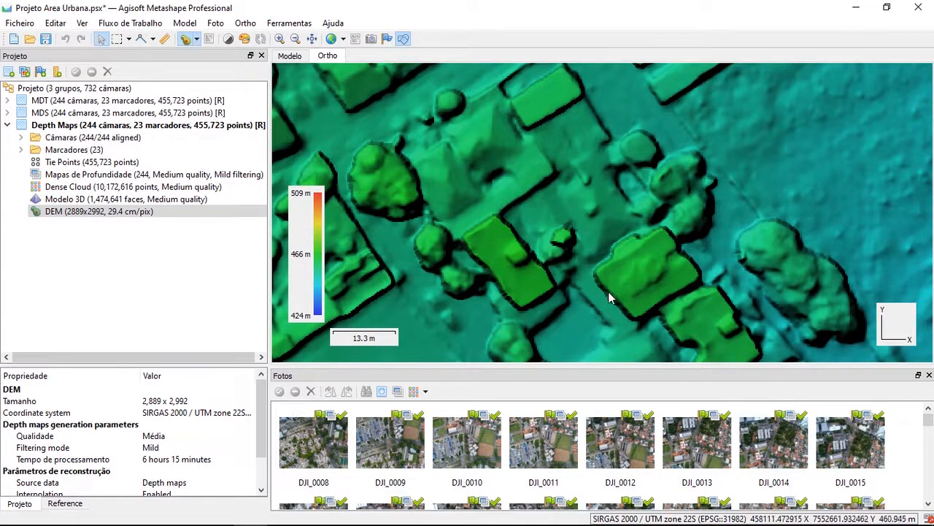
pyautogui.scroll(-5, 608, 291)
pyautogui.scroll(2, 549, 267)
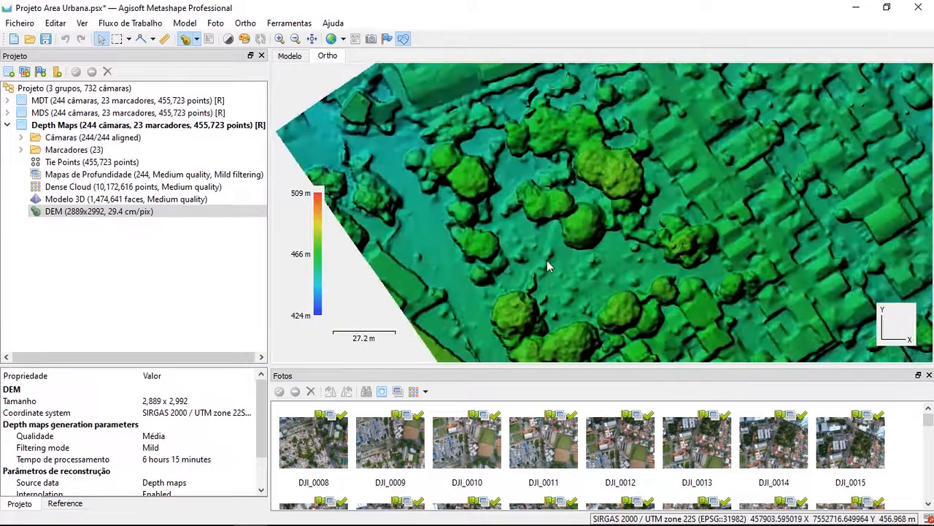
pyautogui.moveTo(547, 261); pyautogui.dragTo(494, 235)
pyautogui.scroll(1, 516, 232)
pyautogui.scroll(-1, 511, 222)
pyautogui.scroll(1, 494, 235)
pyautogui.scroll(-1, 463, 232)
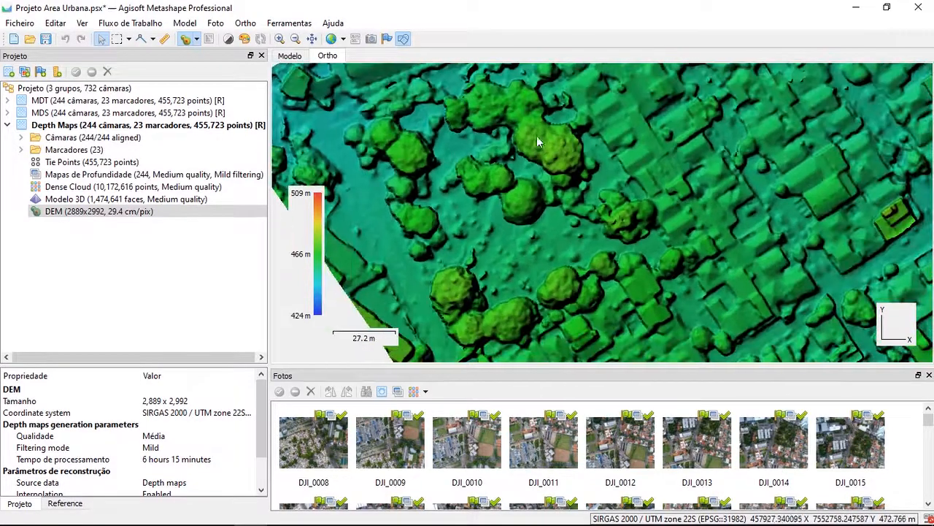
pyautogui.doubleClick(70, 113)
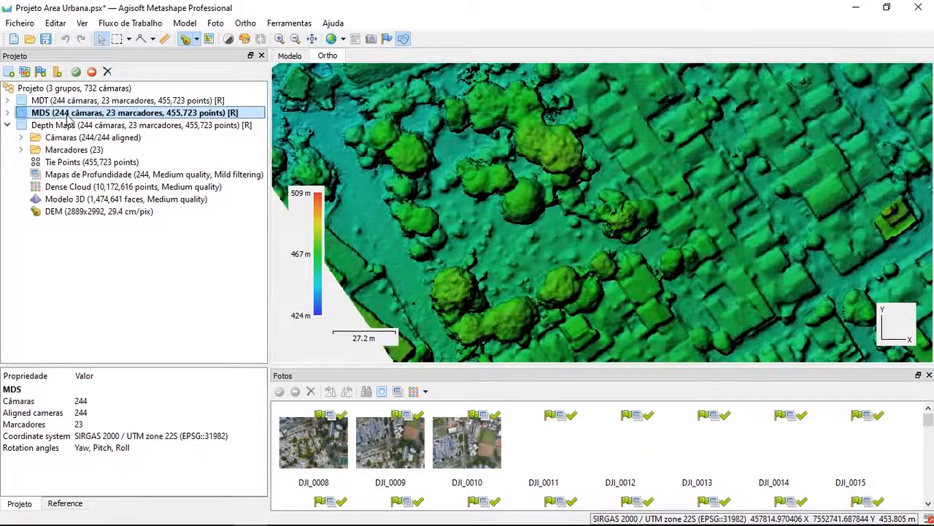
pyautogui.doubleClick(75, 215)
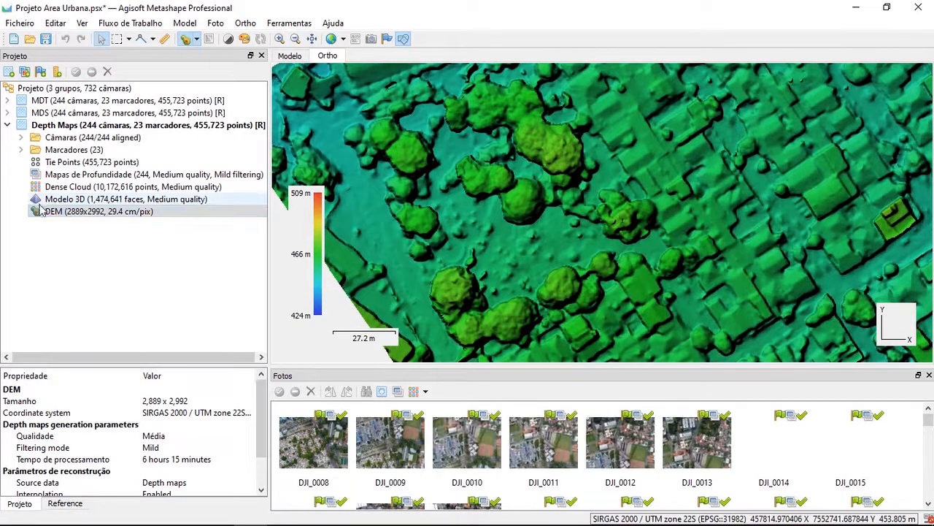
# Examine the Depth Maps DEM across the open field, the low eastern ground and the tall yellow building
pyautogui.scroll(-4, 844, 292)
pyautogui.moveTo(885, 245); pyautogui.dragTo(559, 249)
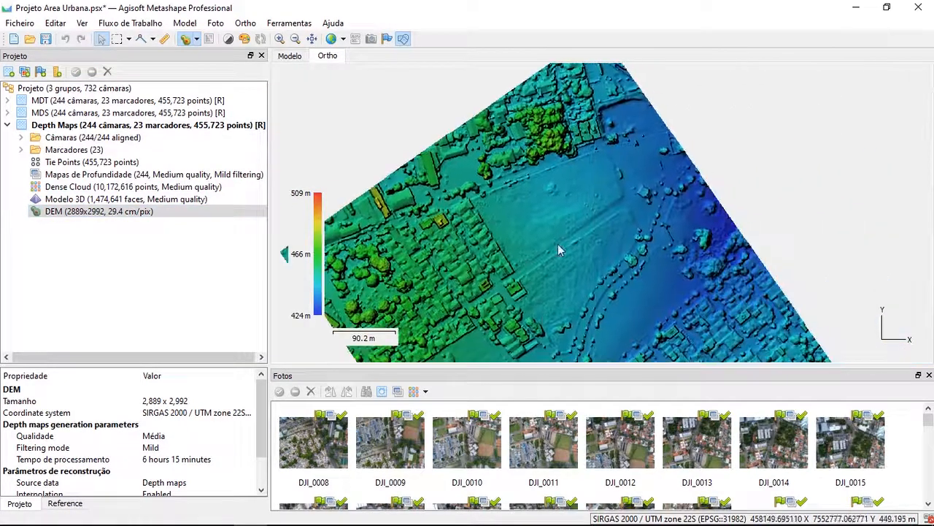
pyautogui.scroll(4, 657, 253)
pyautogui.moveTo(756, 256); pyautogui.dragTo(436, 104)
pyautogui.scroll(-2, 577, 184)
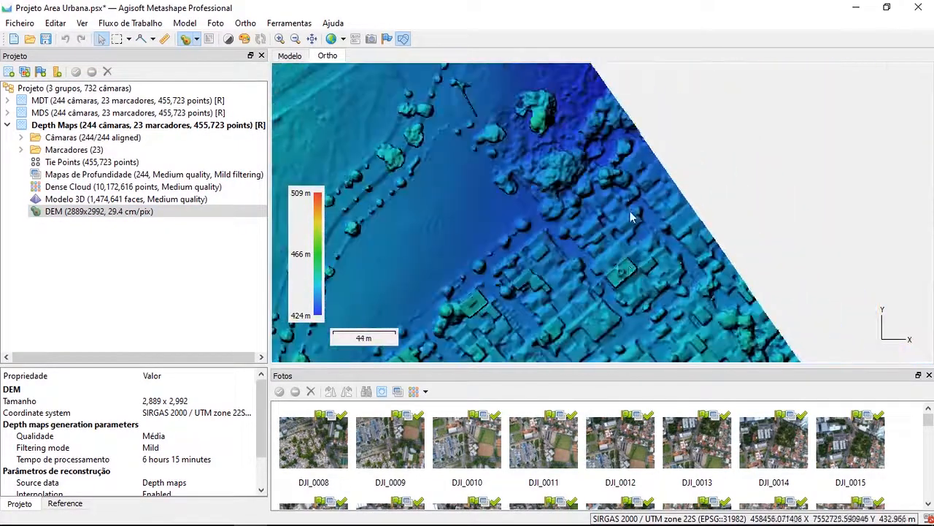
pyautogui.moveTo(625, 281); pyautogui.dragTo(628, 160)
pyautogui.scroll(4, 627, 165)
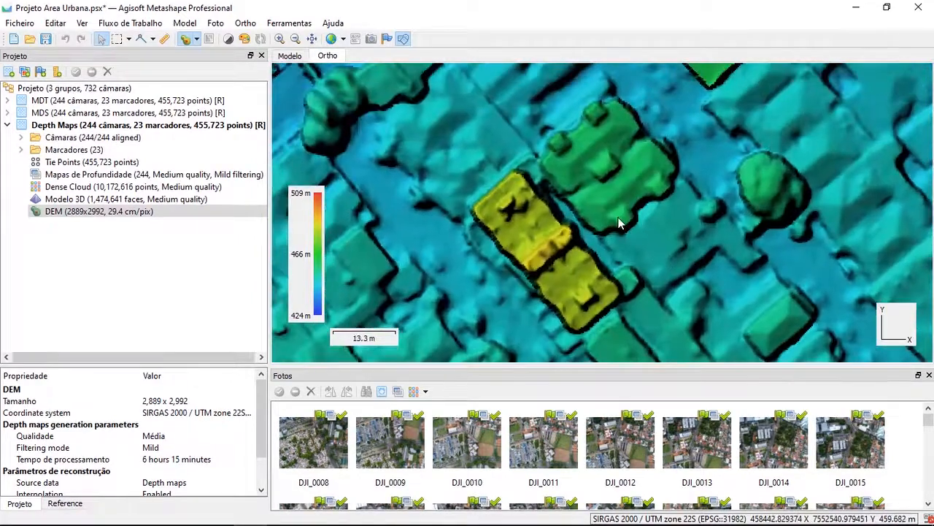
pyautogui.scroll(-7, 618, 219)
pyautogui.moveTo(572, 220)
pyautogui.mouseDown()
pyautogui.moveTo(635, 263)
pyautogui.moveTo(616, 304)
pyautogui.moveTo(578, 232)
pyautogui.mouseUp()
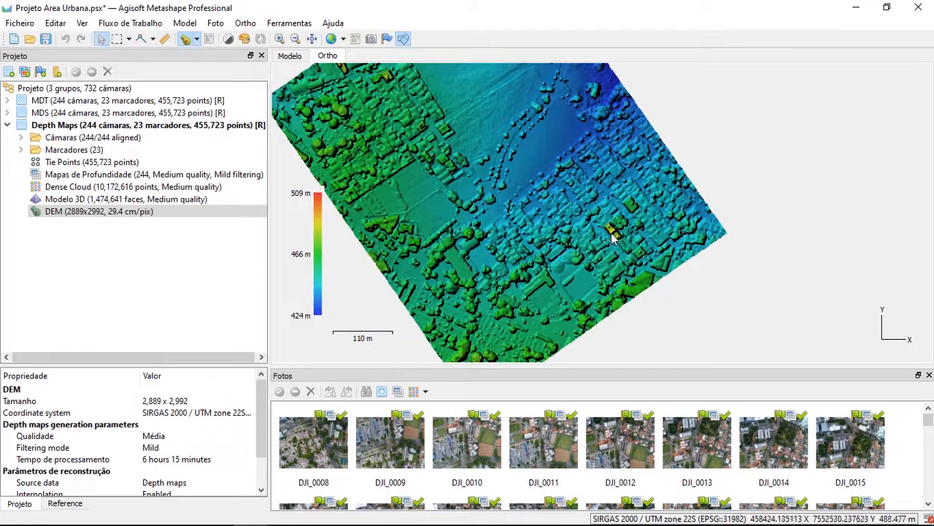
# Compare the tall yellow building's outline in the MDS and Depth Maps DEMs at close range
pyautogui.scroll(7, 613, 235)
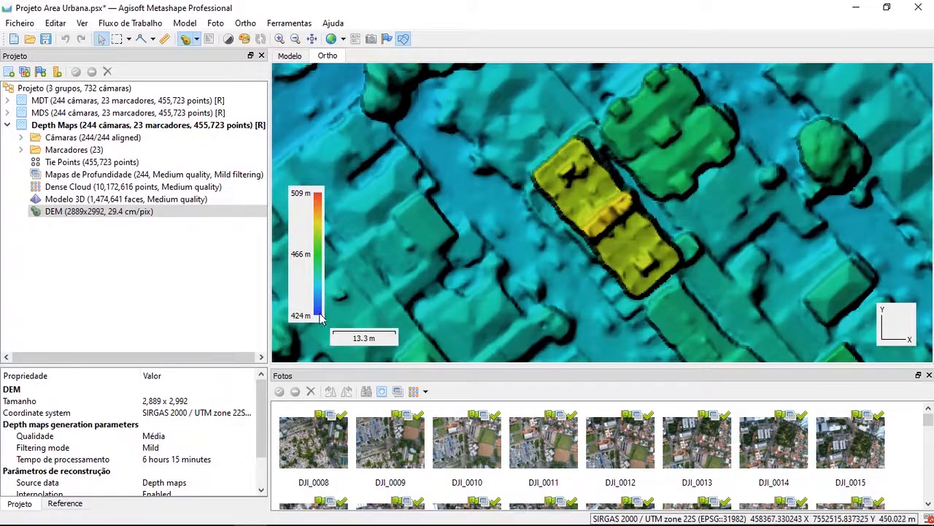
pyautogui.doubleClick(51, 113)
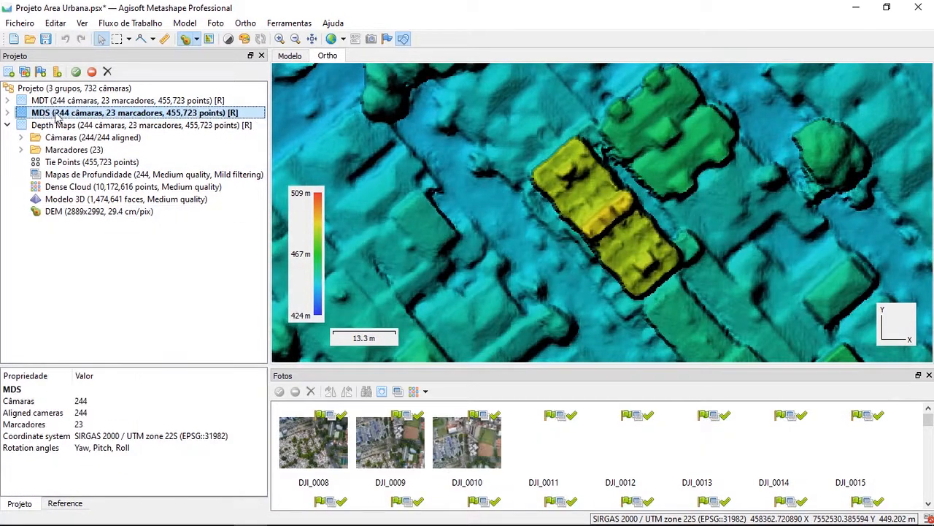
pyautogui.click(59, 125)
pyautogui.doubleClick(60, 127)
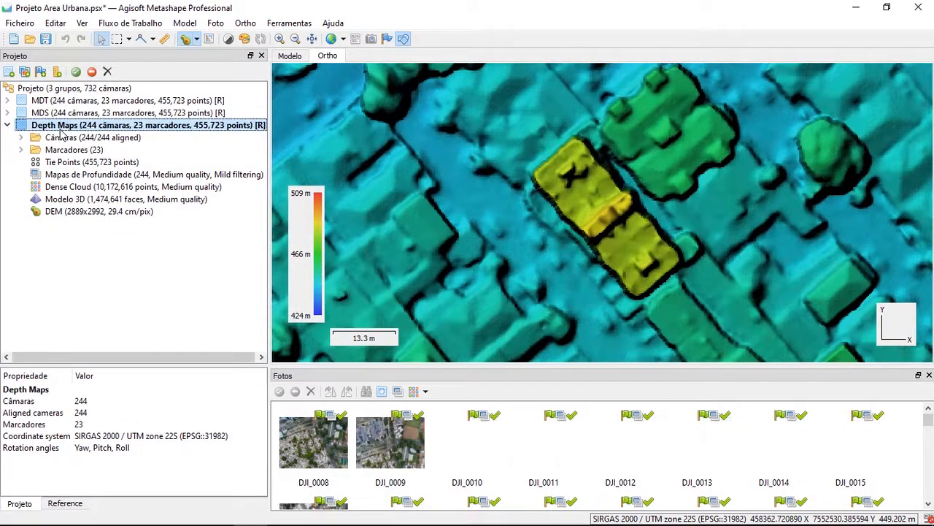
# Inspect the overall relief of the Depth Maps DEM and the tree rows beside the open ground
pyautogui.scroll(-8, 595, 321)
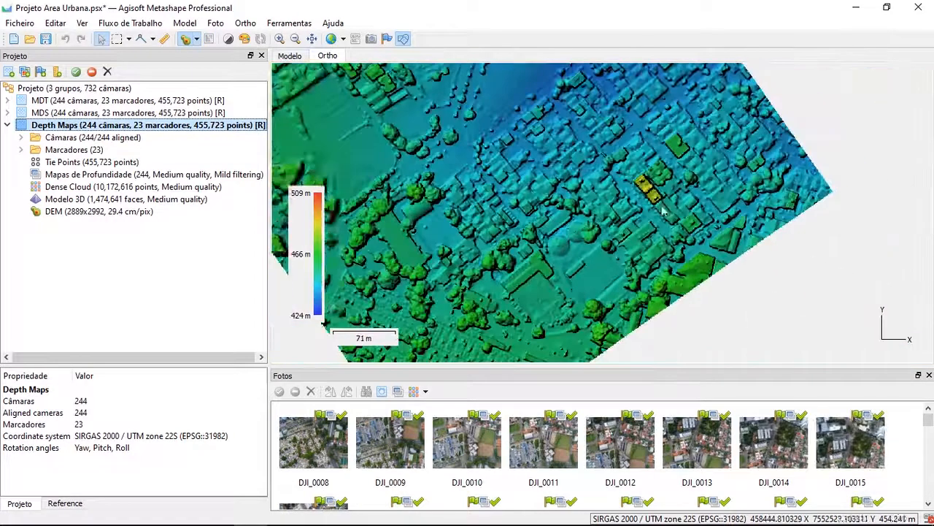
pyautogui.scroll(-4, 653, 287)
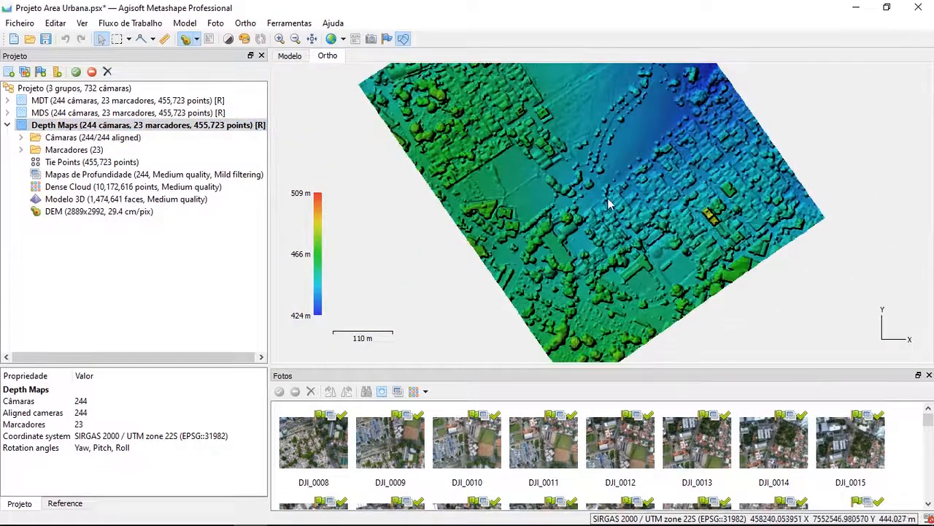
pyautogui.scroll(4, 602, 183)
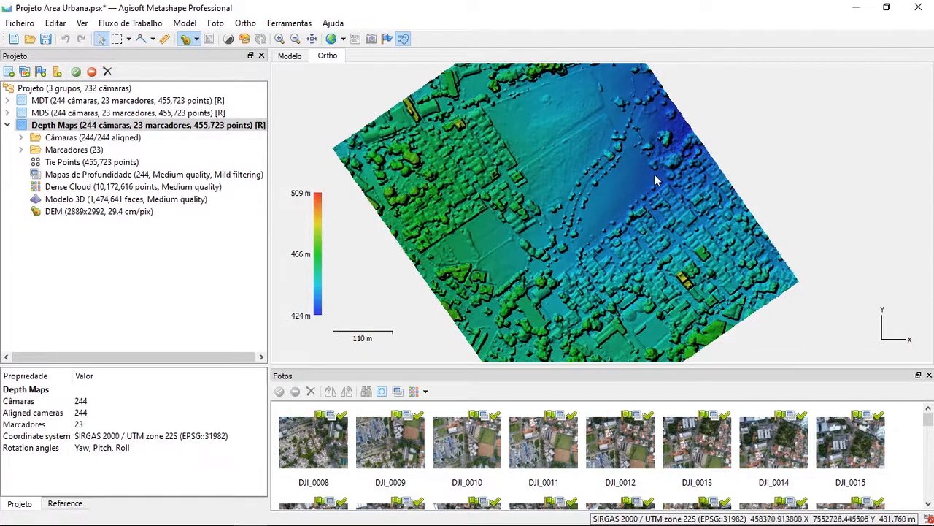
pyautogui.scroll(7, 632, 164)
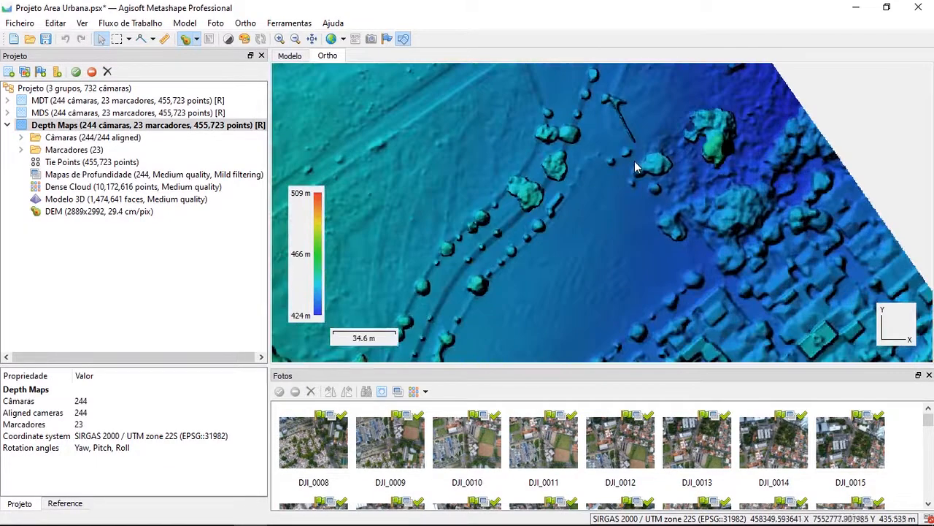
pyautogui.scroll(-7, 629, 182)
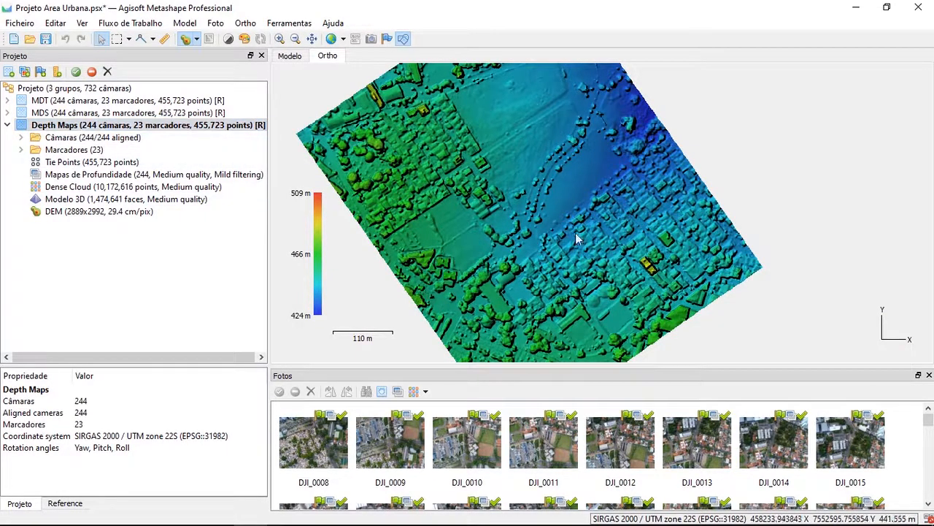
pyautogui.moveTo(568, 241); pyautogui.dragTo(613, 255)
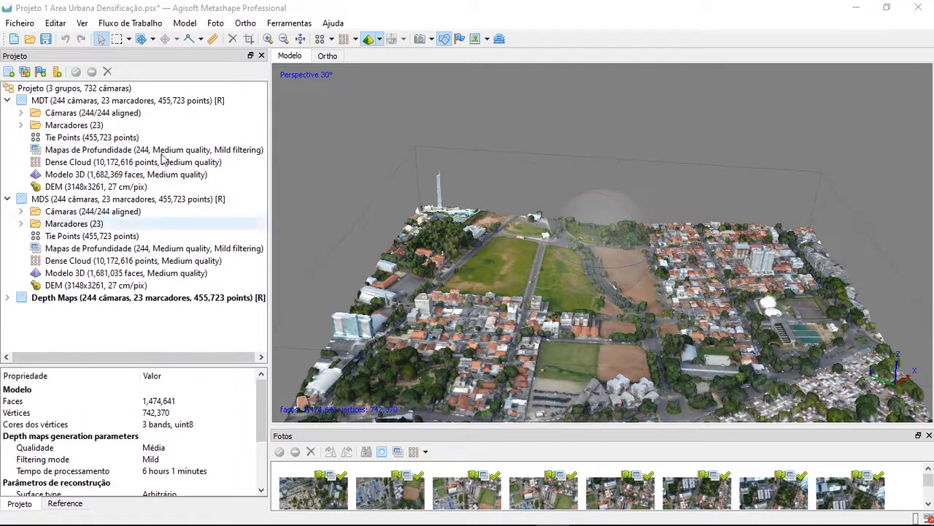
# Compare the MDT and MDS groups' DEMs over the full area, ending with the MDT one displayed
pyautogui.doubleClick(146, 187)
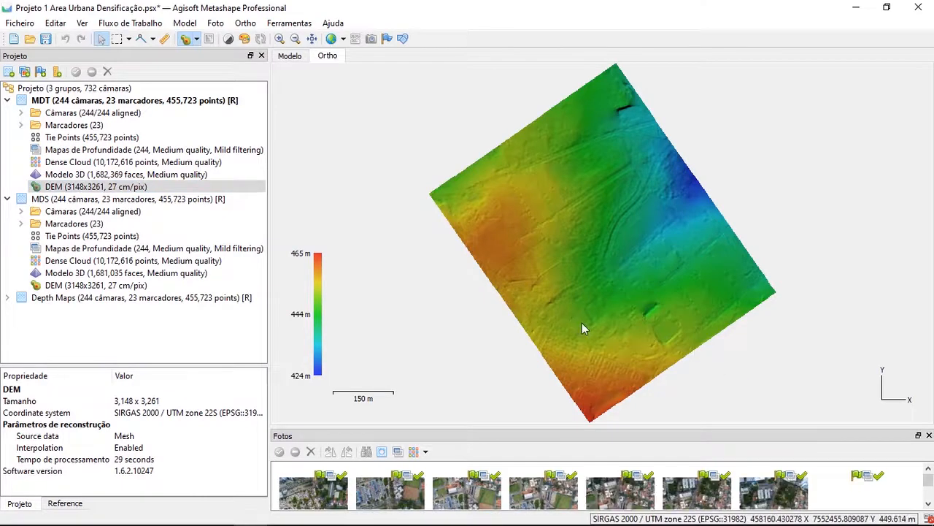
pyautogui.doubleClick(91, 286)
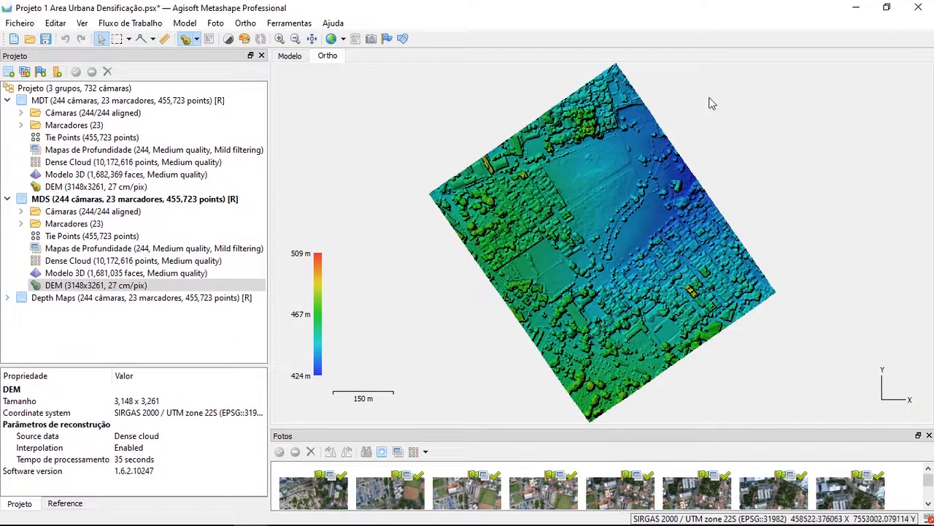
pyautogui.doubleClick(176, 190)
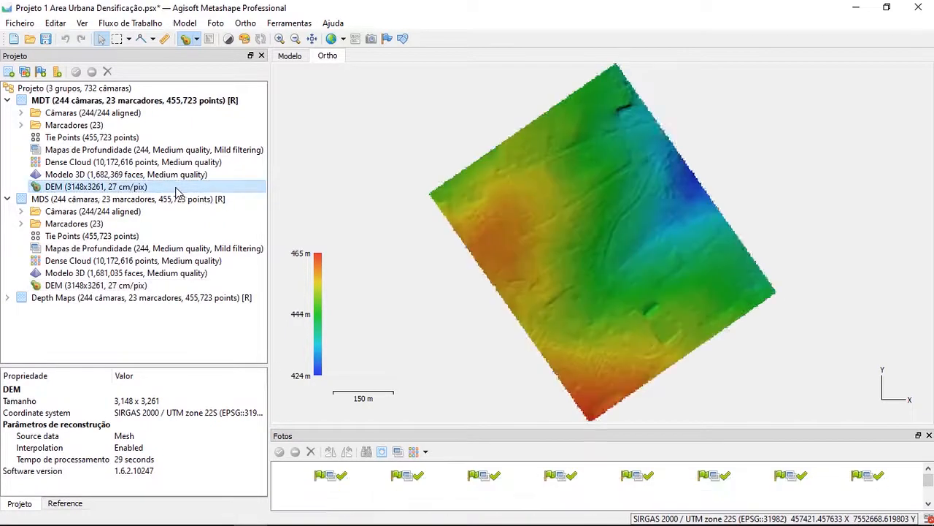
# Start generating contours from the MDT group's DEM, keeping the altitude range from 423.902 to 464.645 m
pyautogui.rightClick(132, 190)
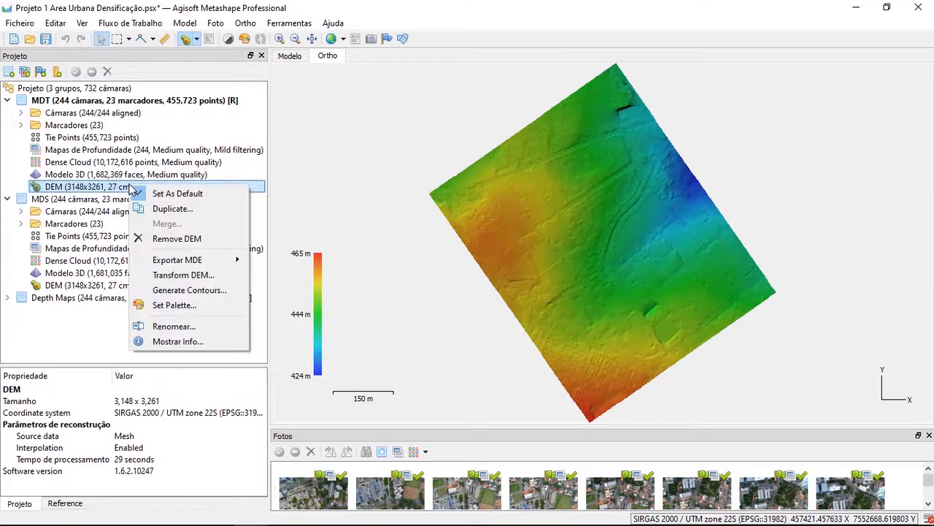
pyautogui.click(201, 290)
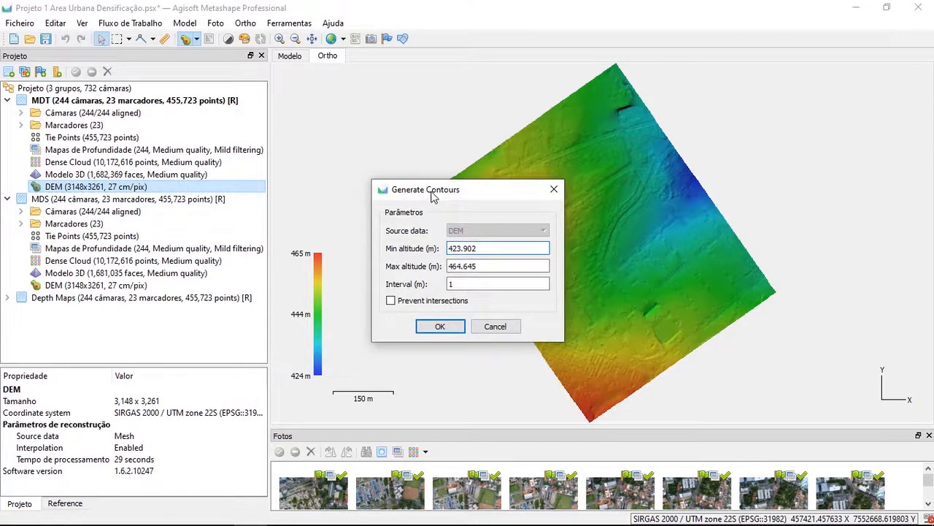
pyautogui.moveTo(432, 195); pyautogui.dragTo(365, 82)
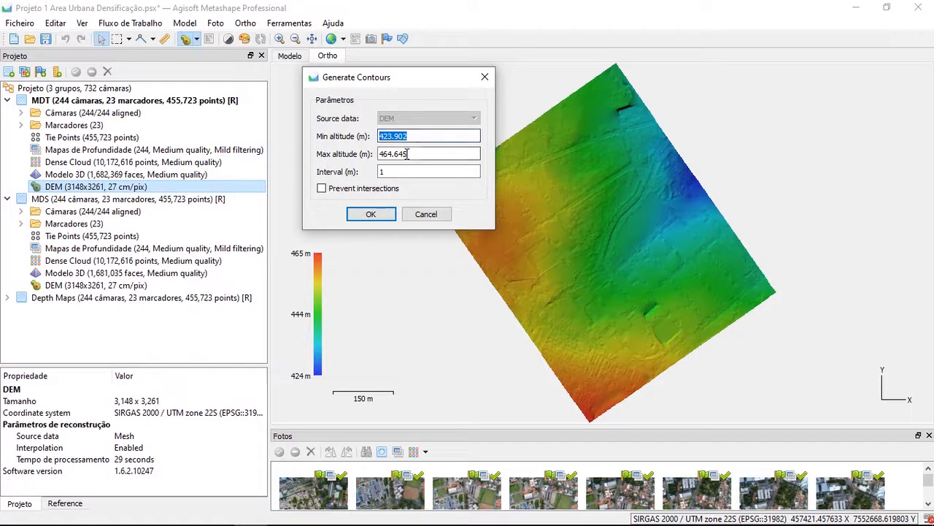
pyautogui.moveTo(431, 153); pyautogui.dragTo(380, 154)
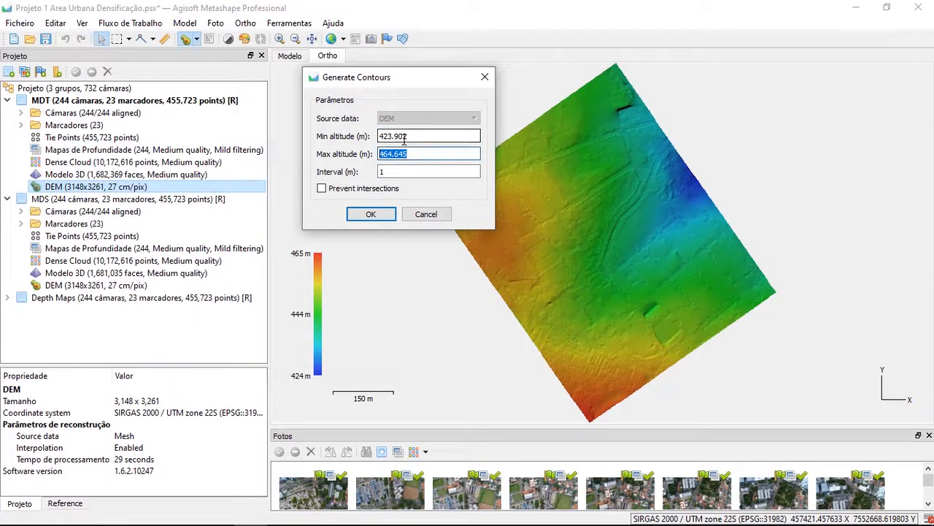
pyautogui.click(414, 139)
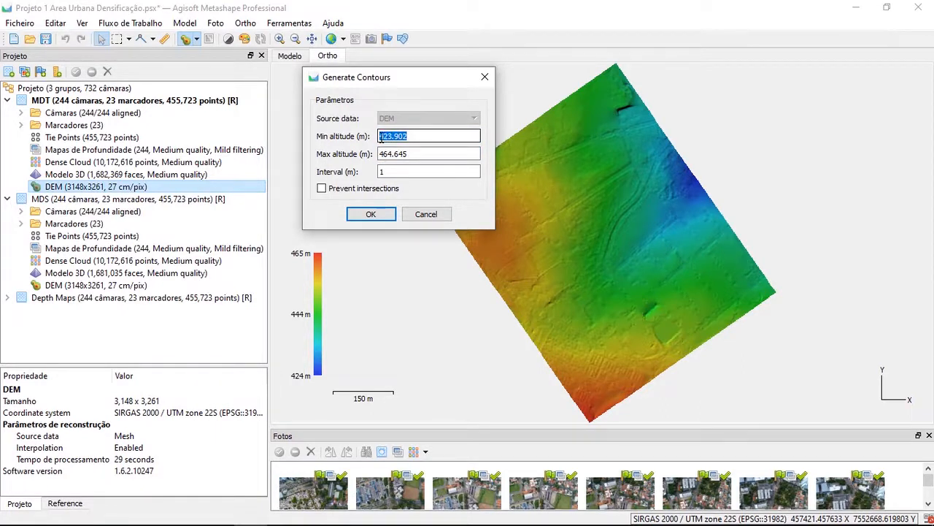
pyautogui.click(414, 152)
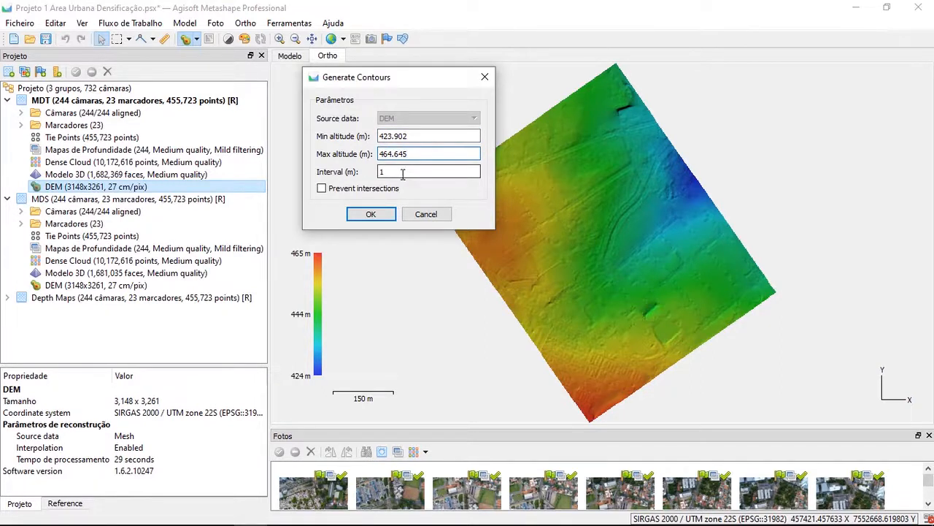
# Keep the contour interval at 1 m and enable Prevent intersections
pyautogui.doubleClick(381, 171)
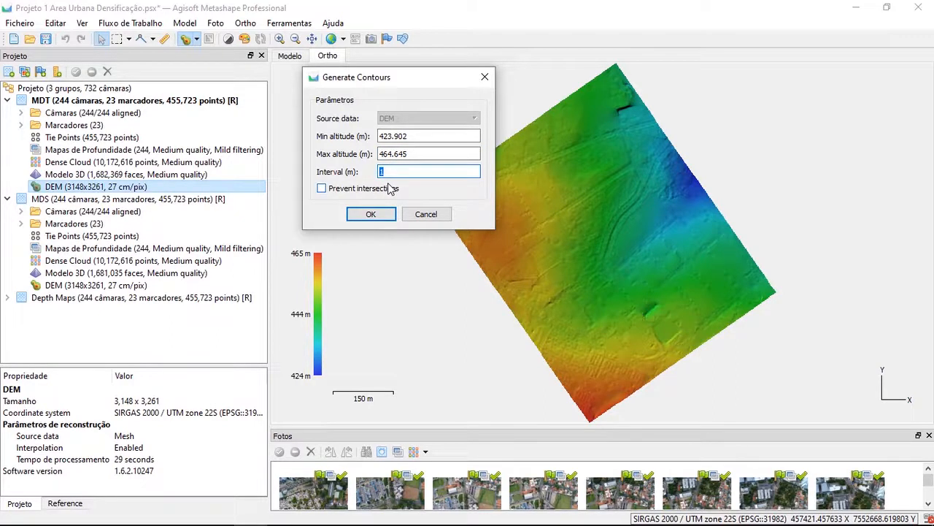
pyautogui.click(385, 174)
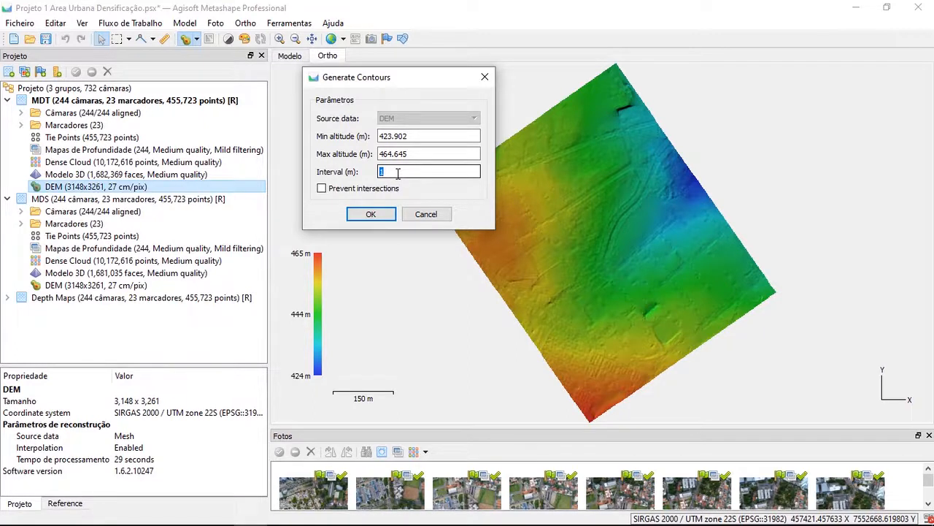
pyautogui.click(395, 176)
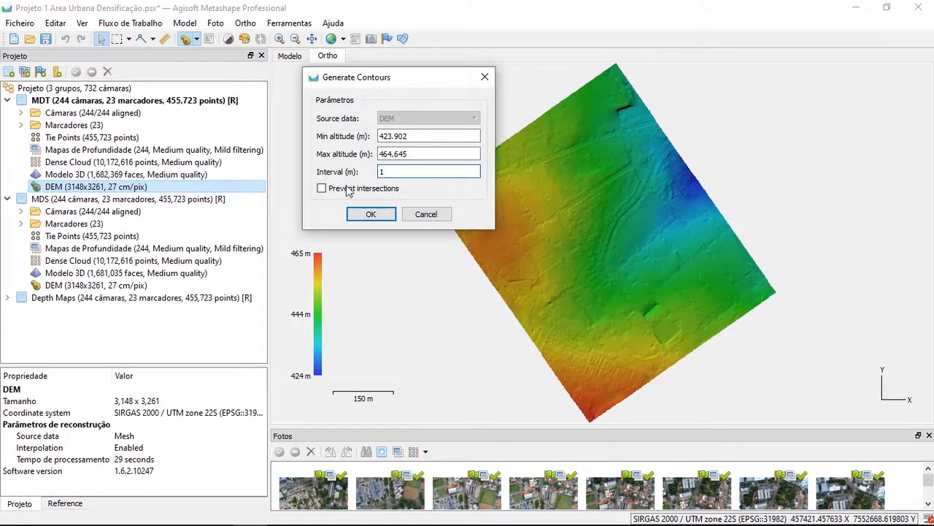
pyautogui.click(322, 189)
# Generate the contour lines with the current settings and show the shapes over the MDT group's DEM
pyautogui.click(374, 215)
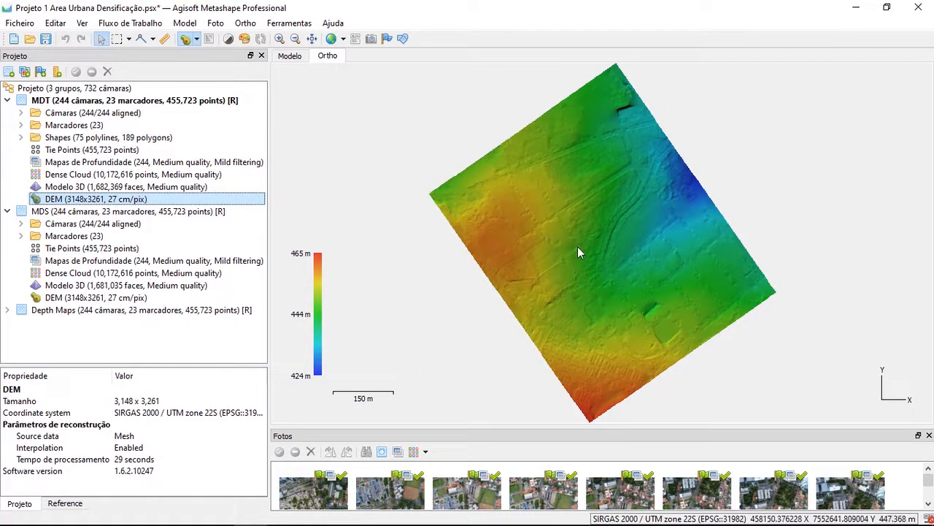
pyautogui.click(405, 41)
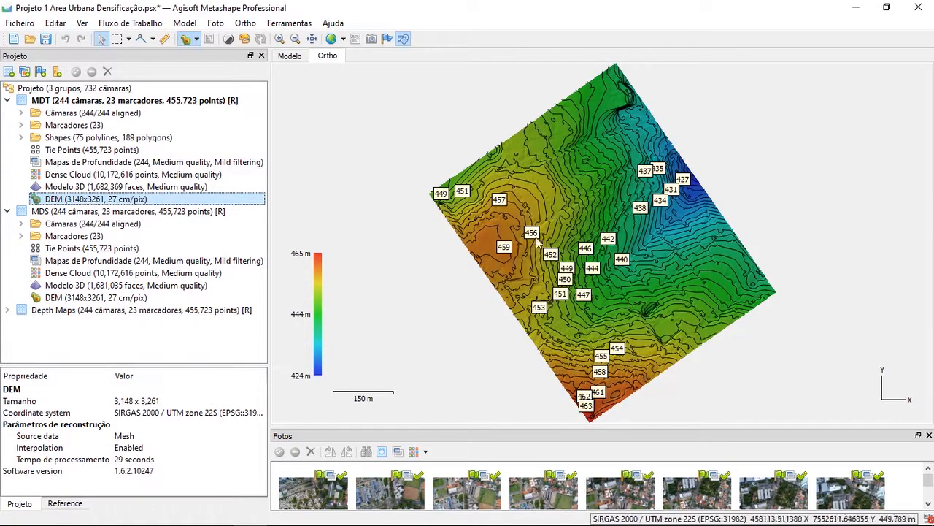
# Examine the contour lines and their elevation labels across the whole MDT DEM, including the central slope and the southern corner
pyautogui.scroll(6, 730, 292)
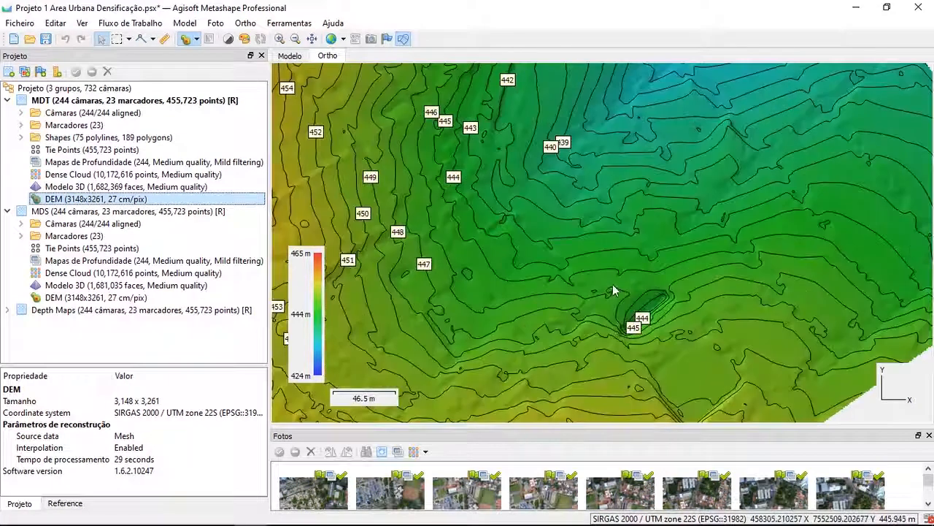
pyautogui.scroll(-5, 672, 266)
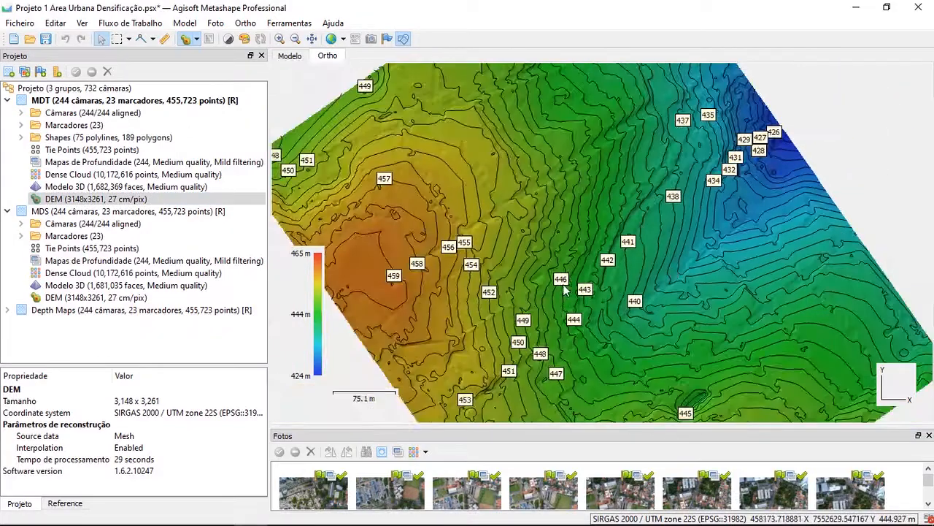
pyautogui.scroll(3, 750, 241)
pyautogui.moveTo(750, 241); pyautogui.dragTo(564, 375)
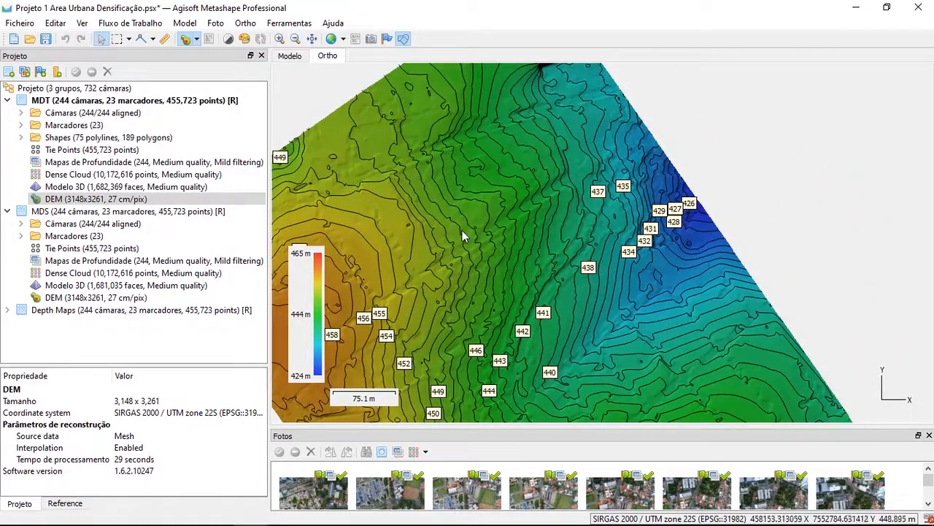
pyautogui.moveTo(569, 334); pyautogui.dragTo(613, 196)
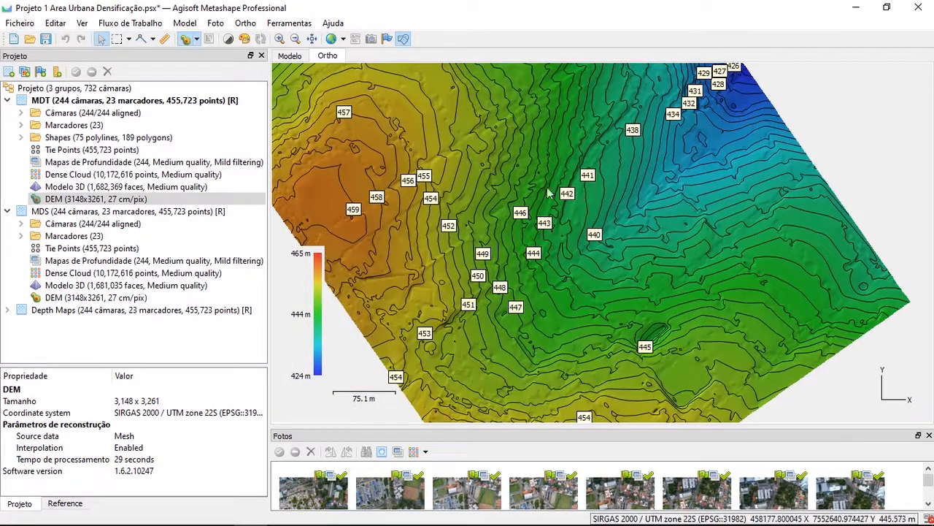
pyautogui.scroll(-4, 550, 189)
pyautogui.scroll(4, 553, 176)
pyautogui.moveTo(507, 114); pyautogui.dragTo(542, 208)
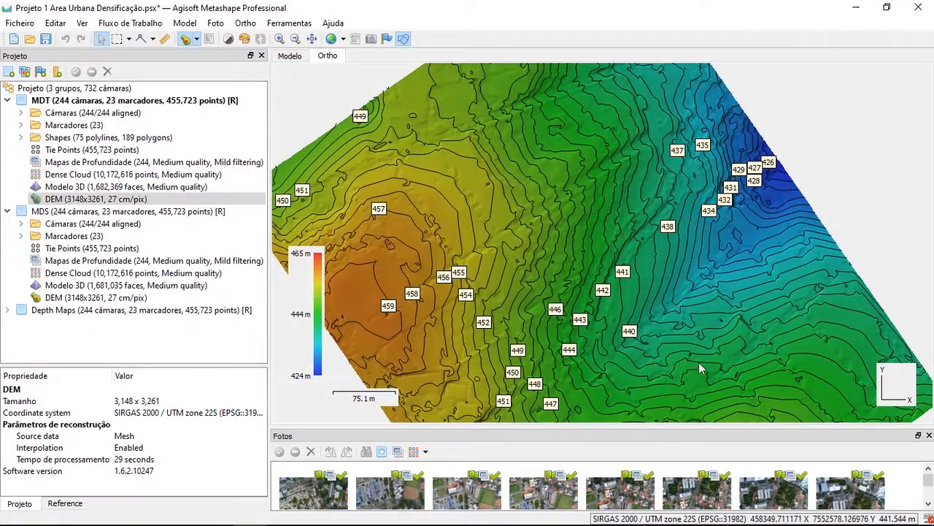
pyautogui.moveTo(699, 365)
pyautogui.mouseDown()
pyautogui.moveTo(698, 295)
pyautogui.moveTo(667, 292)
pyautogui.mouseUp()
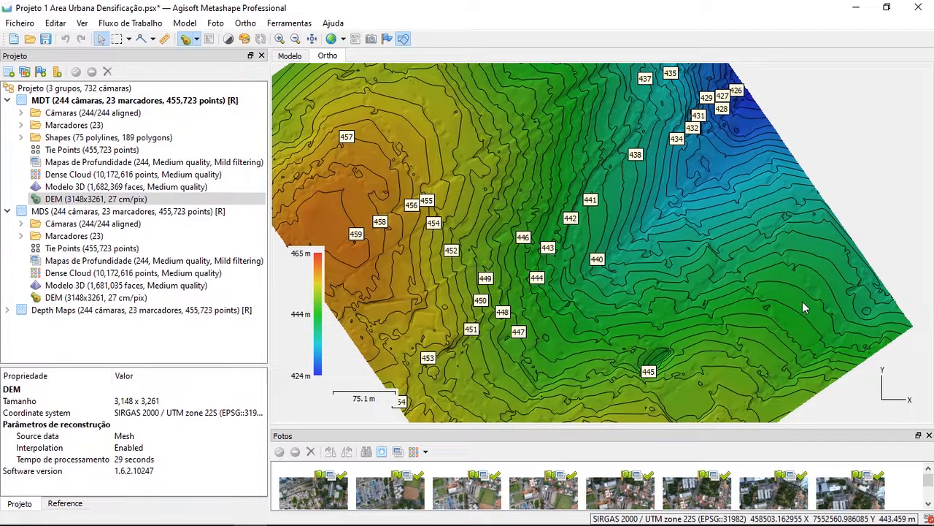
pyautogui.scroll(3, 523, 157)
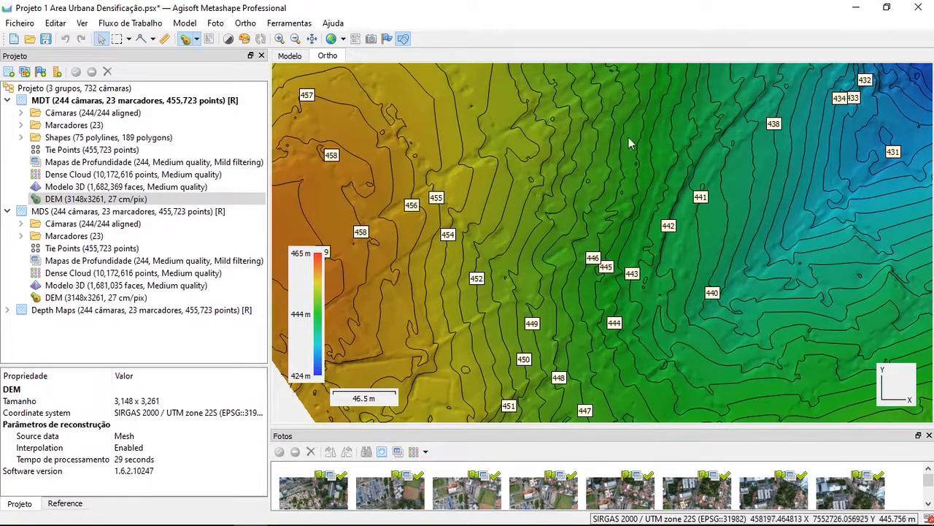
pyautogui.moveTo(633, 100); pyautogui.dragTo(564, 244)
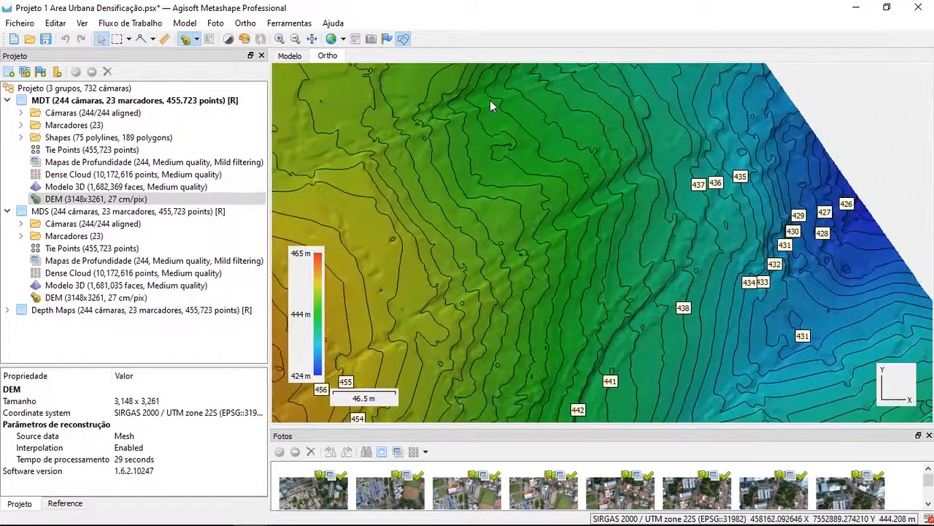
pyautogui.scroll(-4, 595, 236)
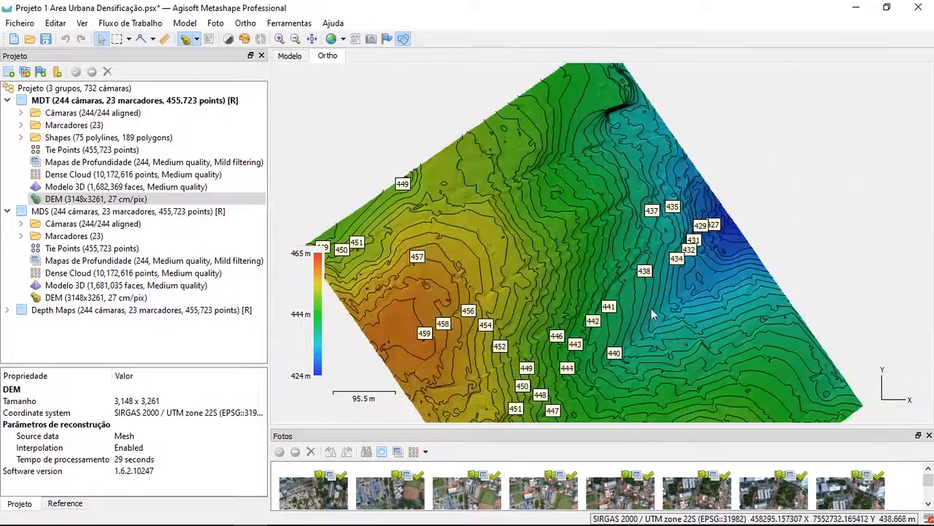
pyautogui.moveTo(660, 391); pyautogui.dragTo(662, 246)
pyautogui.moveTo(633, 286); pyautogui.dragTo(618, 249)
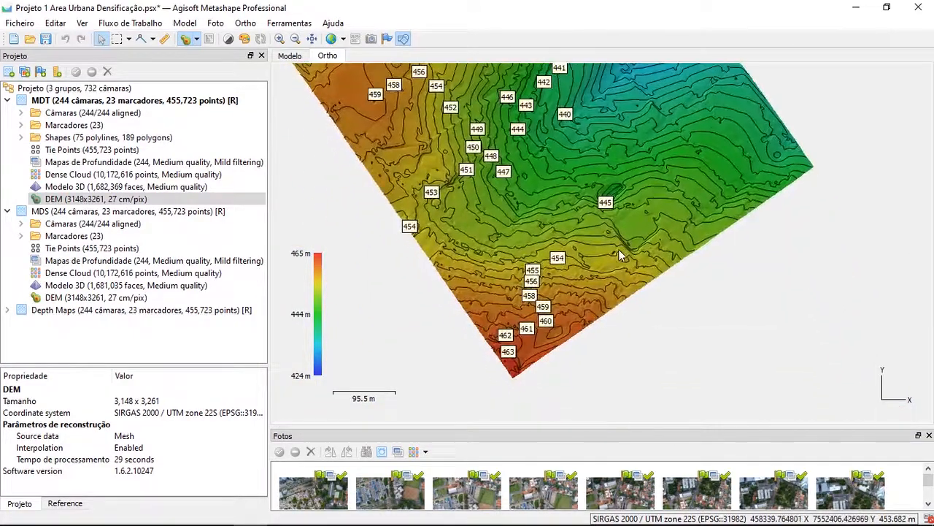
# Delete three small isolated closed contours in and just west of the rectangular flat area near the DEM's southeast edge
pyautogui.scroll(5, 618, 249)
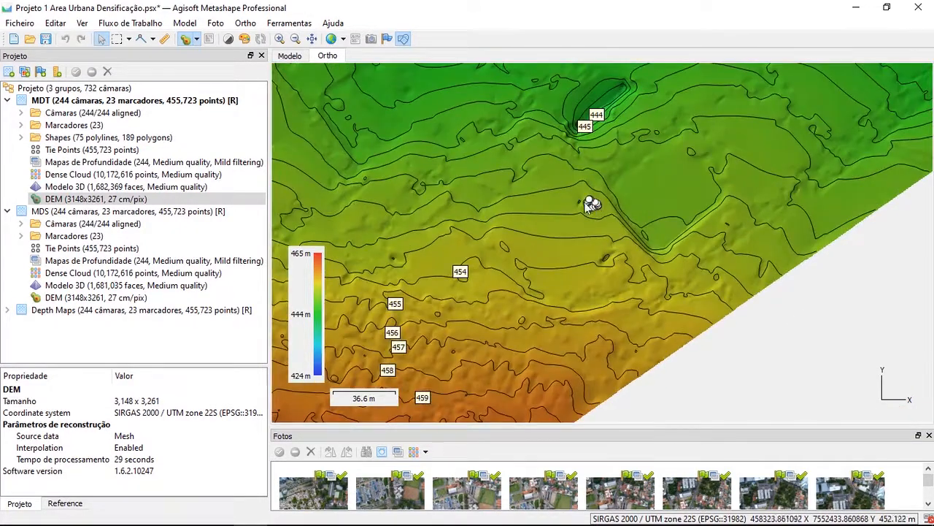
pyautogui.click(692, 152)
pyautogui.press('Delete')
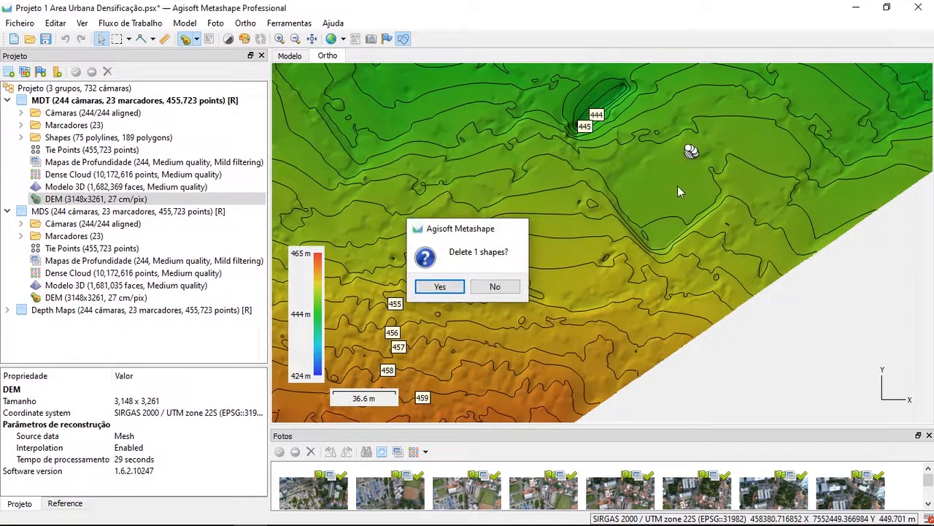
pyautogui.press('Return')
pyautogui.press('Delete')
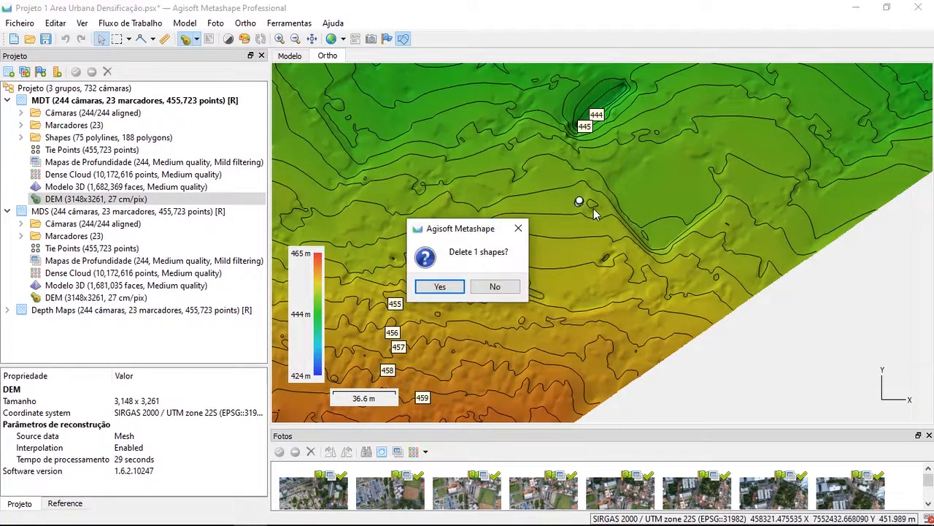
pyautogui.press('Return')
pyautogui.press('Delete')
pyautogui.press('Return')
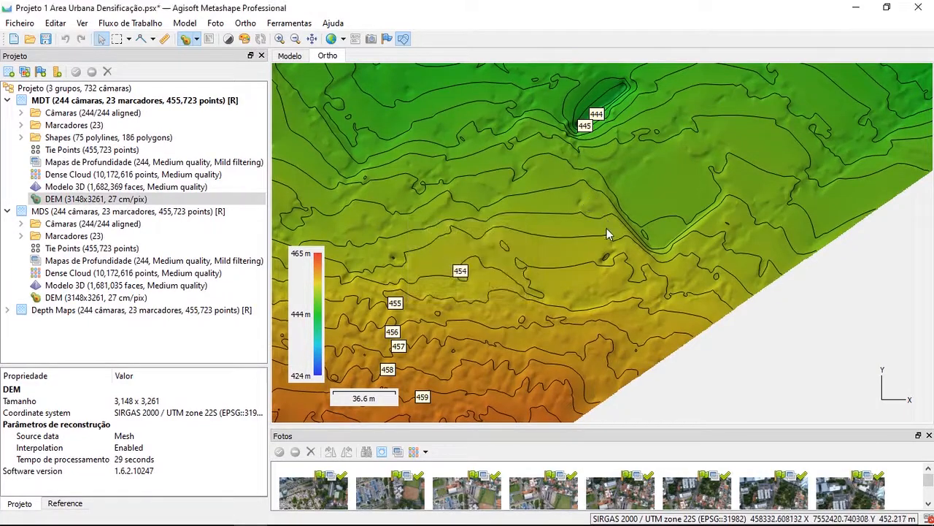
# Delete the small isolated closed contour west of the 458 m label in the southern part of the DEM
pyautogui.scroll(-5, 607, 228)
pyautogui.moveTo(527, 165); pyautogui.dragTo(586, 163)
pyautogui.scroll(5, 566, 285)
pyautogui.click(541, 311)
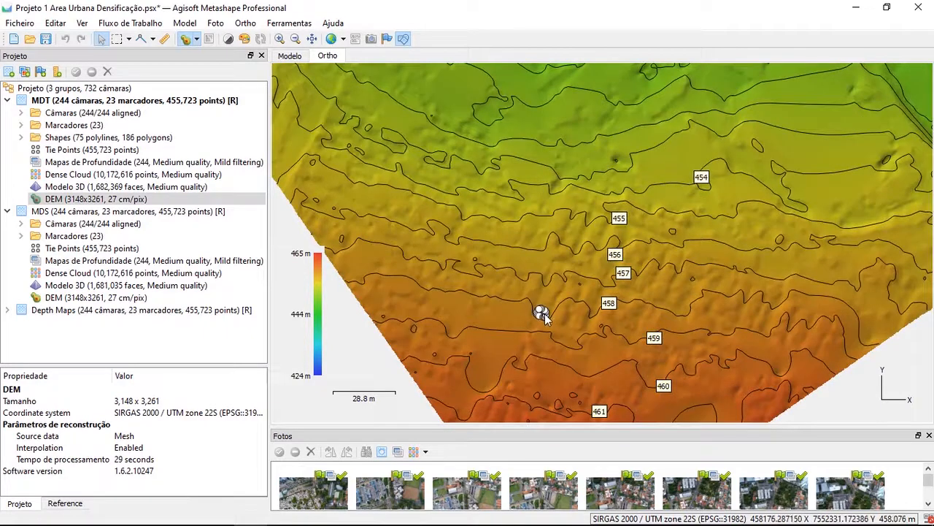
pyautogui.press('Delete')
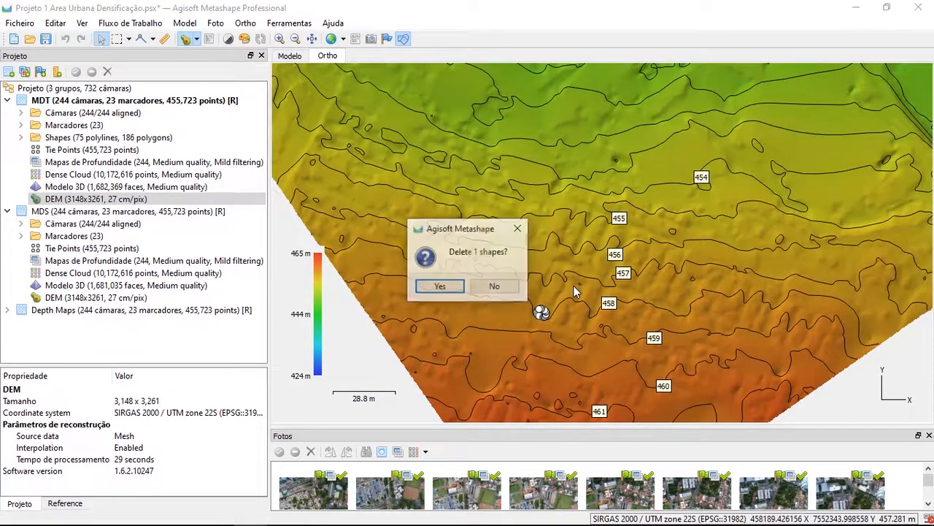
pyautogui.press('Return')
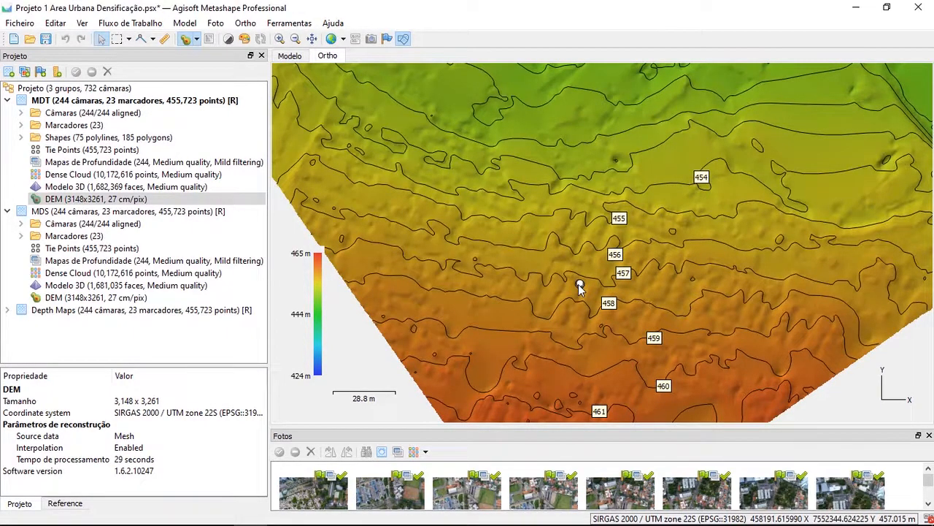
# Delete the two small closed contours on either side of the 457 m label
pyautogui.rightClick(578, 286)
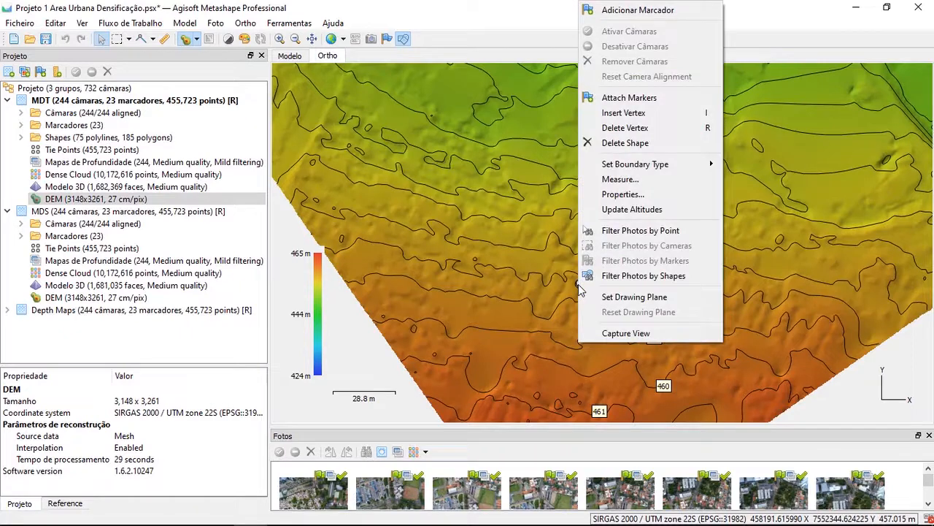
pyautogui.click(632, 144)
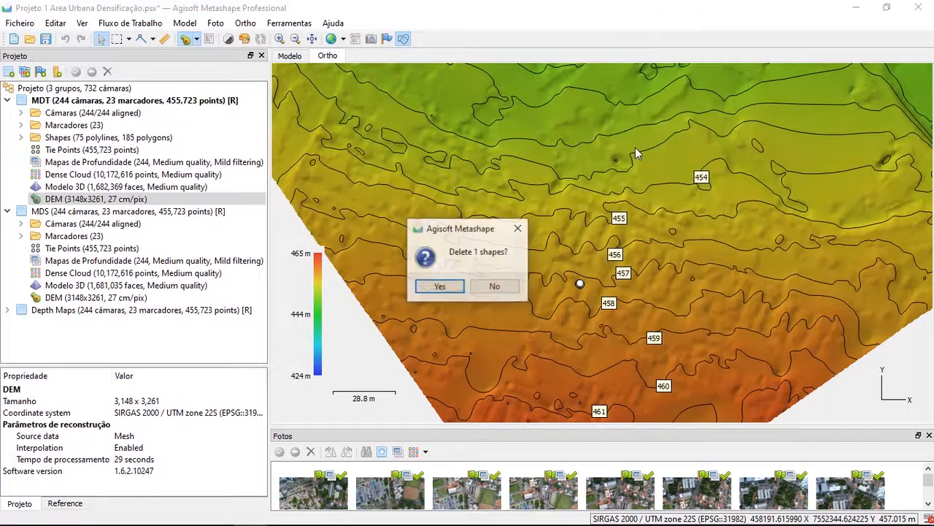
pyautogui.click(442, 287)
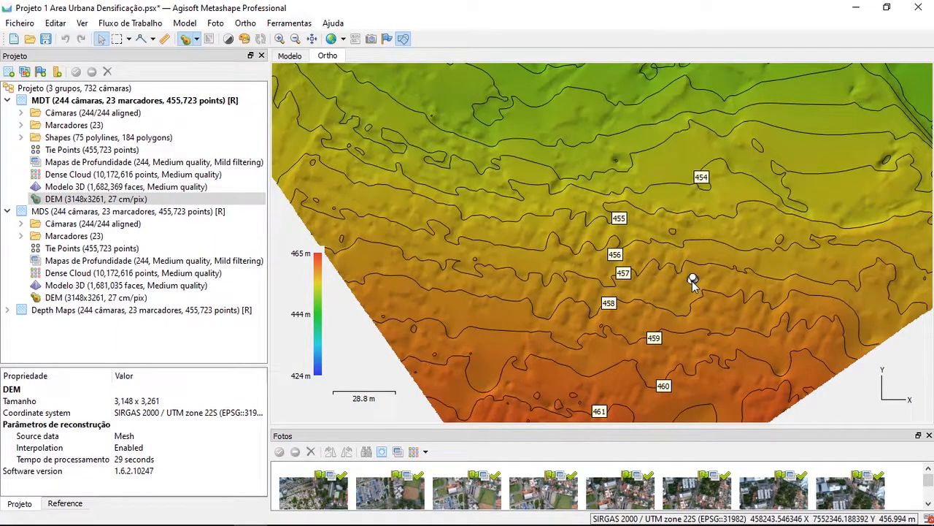
pyautogui.press('Delete')
pyautogui.press('Return')
pyautogui.click(435, 354)
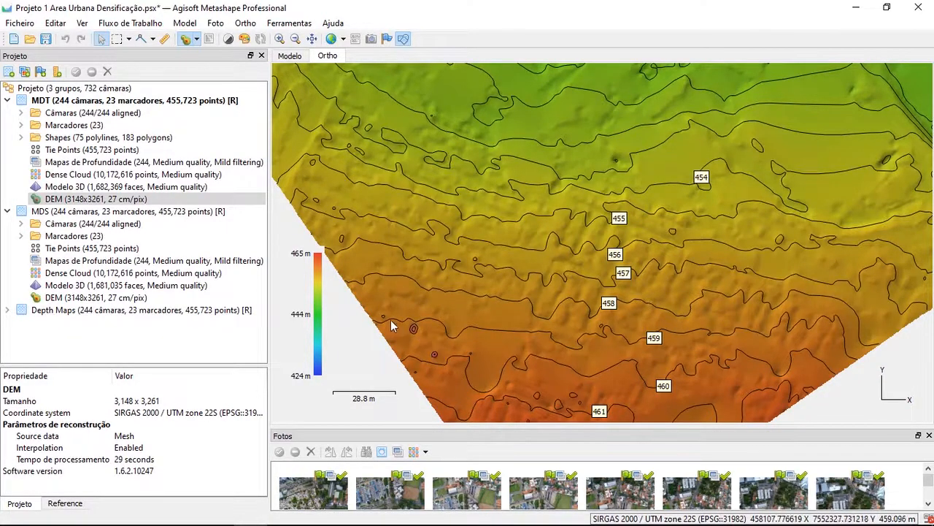
pyautogui.keyDown('ctrl'); pyautogui.click(341, 237); pyautogui.keyUp('ctrl')
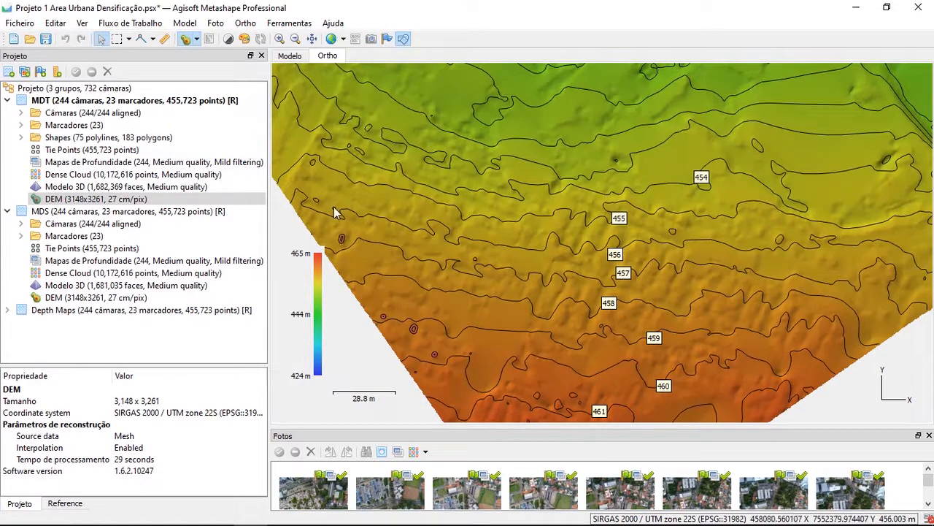
pyautogui.keyDown('ctrl'); pyautogui.click(334, 208); pyautogui.keyUp('ctrl')
pyautogui.keyDown('ctrl'); pyautogui.click(316, 199); pyautogui.keyUp('ctrl')
pyautogui.keyDown('ctrl'); pyautogui.click(312, 161); pyautogui.keyUp('ctrl')
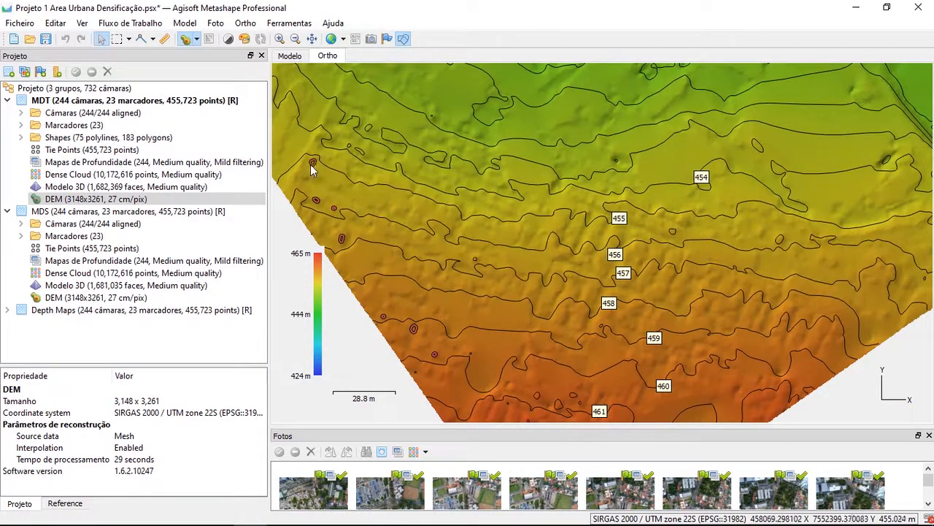
pyautogui.click(372, 126)
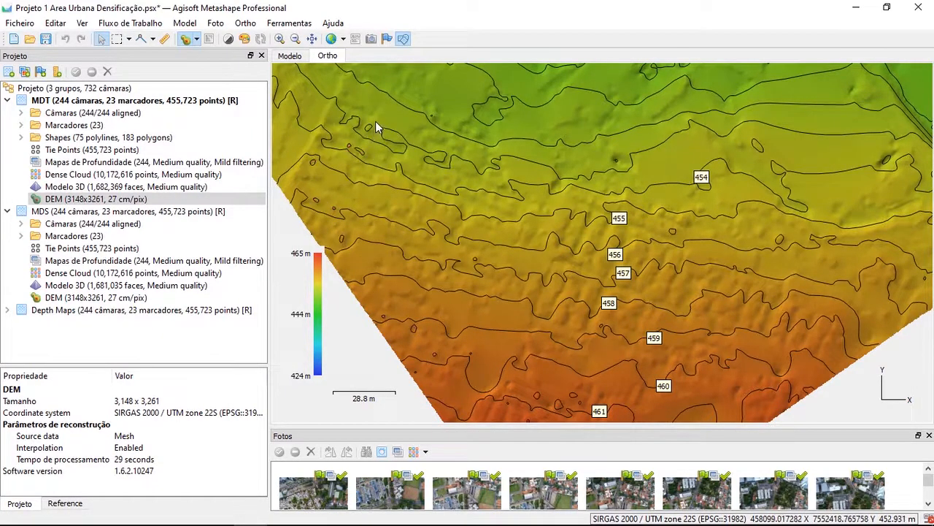
# Select five small closed contours together near the DEM's southwest edge and delete them
pyautogui.keyDown('ctrl'); pyautogui.click(356, 149); pyautogui.keyUp('ctrl')
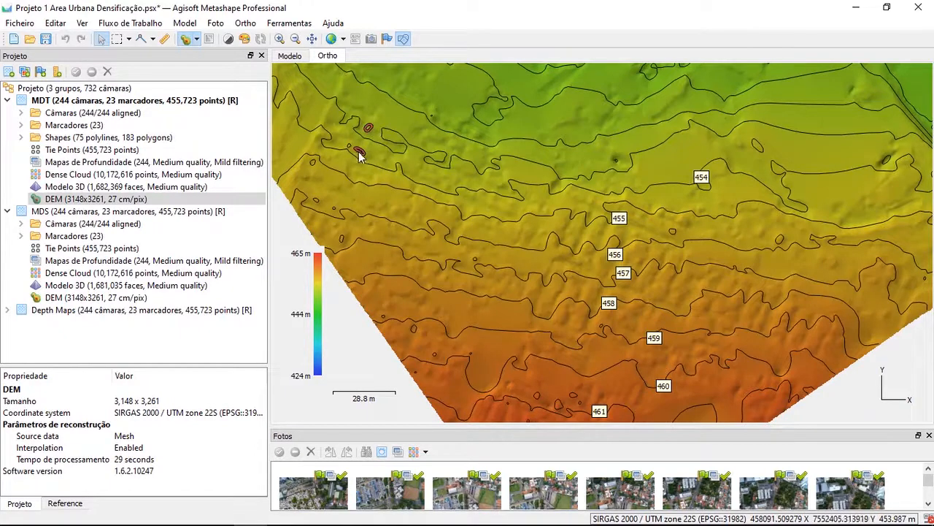
pyautogui.keyDown('ctrl'); pyautogui.click(314, 162); pyautogui.keyUp('ctrl')
pyautogui.keyDown('ctrl'); pyautogui.click(316, 199); pyautogui.keyUp('ctrl')
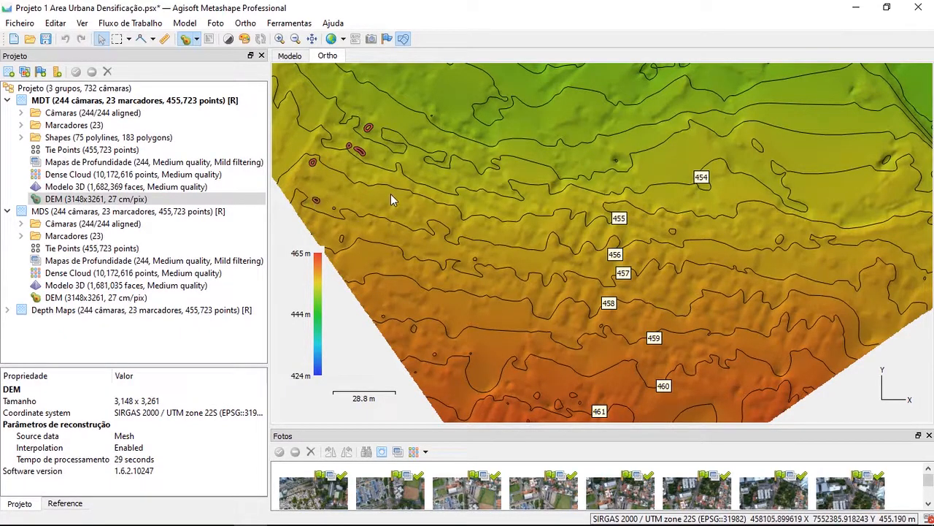
pyautogui.press('Delete')
pyautogui.press('Return')
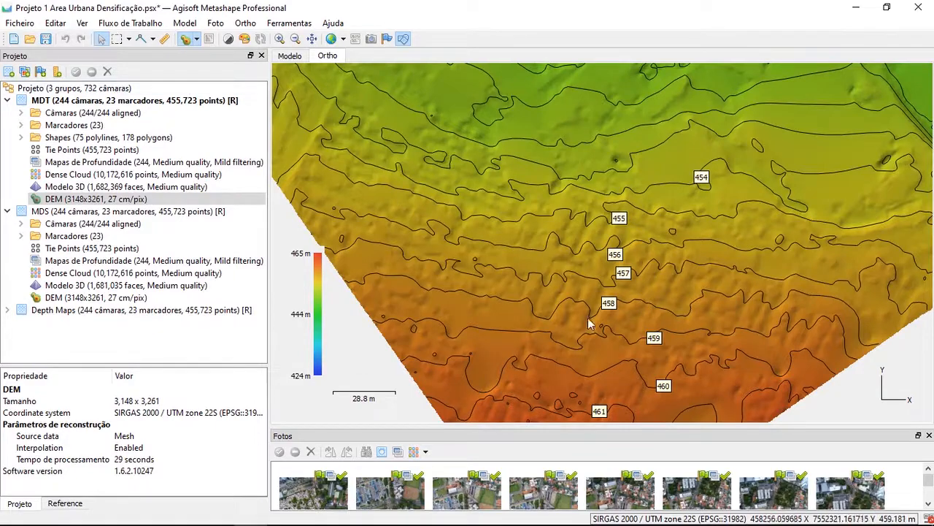
# Rename the Contours layer under the MDT group's Shapes as "Curvas de Nível 1"
pyautogui.scroll(-5, 657, 198)
pyautogui.scroll(-1, 623, 200)
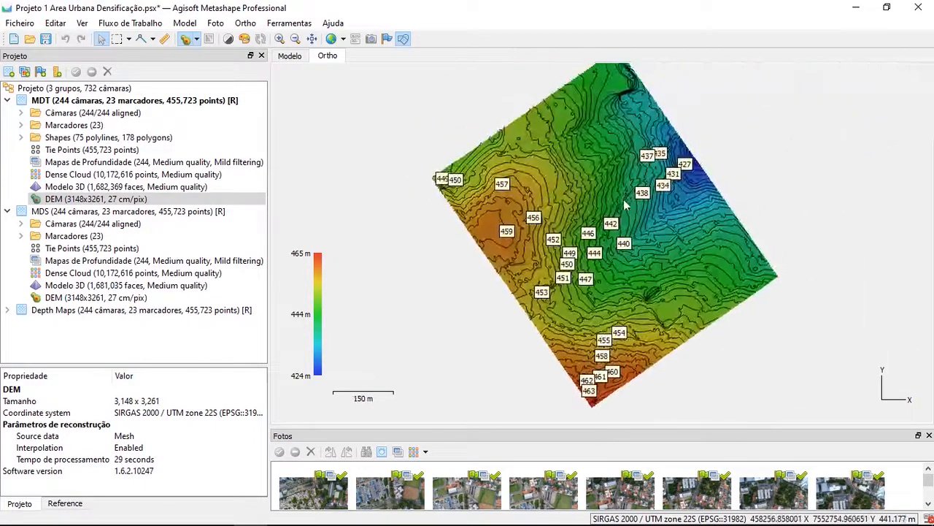
pyautogui.moveTo(624, 199); pyautogui.dragTo(611, 280)
pyautogui.moveTo(676, 352); pyautogui.dragTo(651, 295)
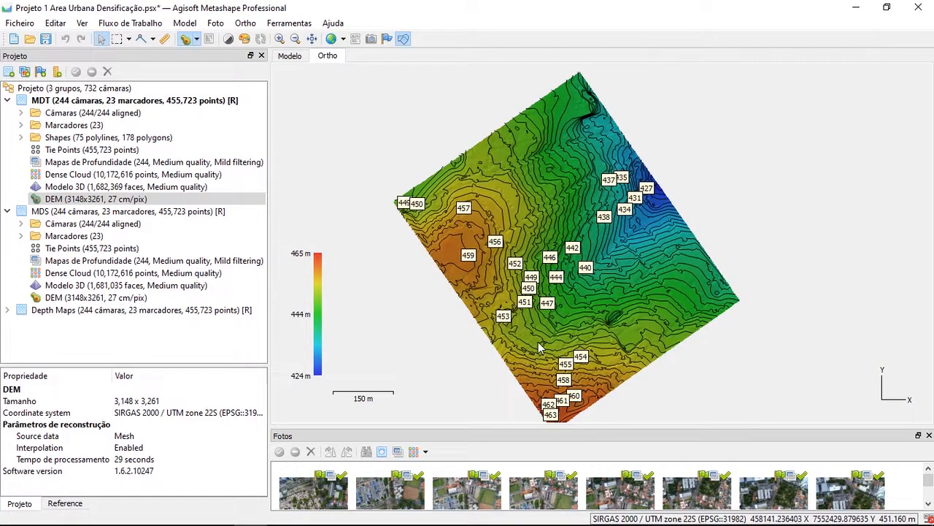
pyautogui.click(102, 140)
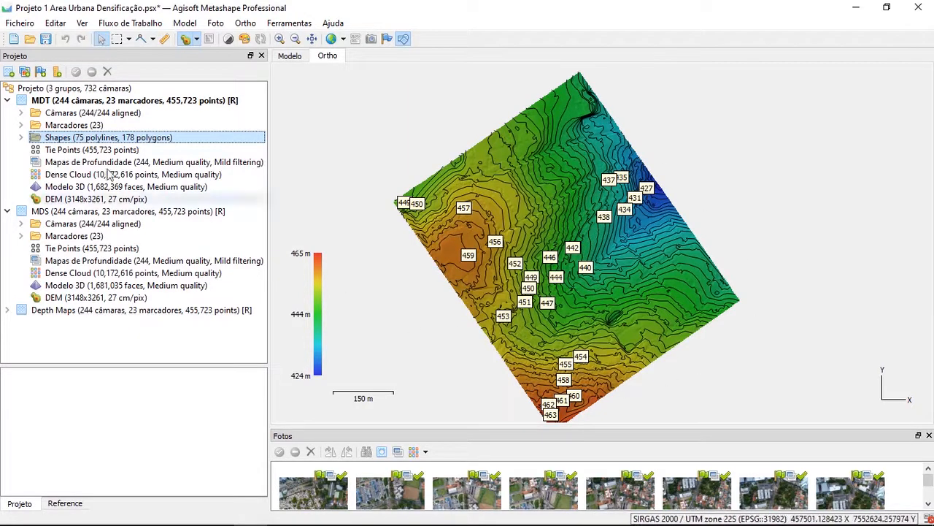
pyautogui.click(21, 138)
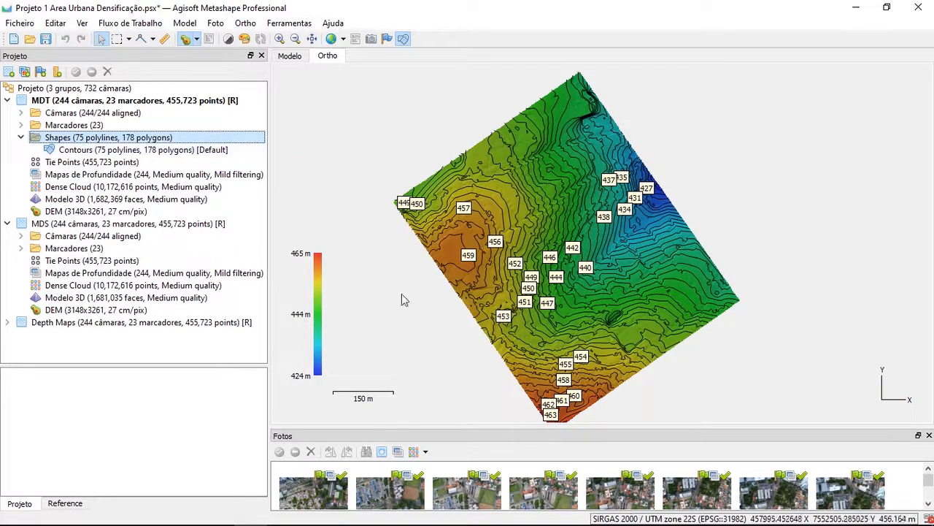
pyautogui.click(80, 153)
pyautogui.rightClick(88, 150)
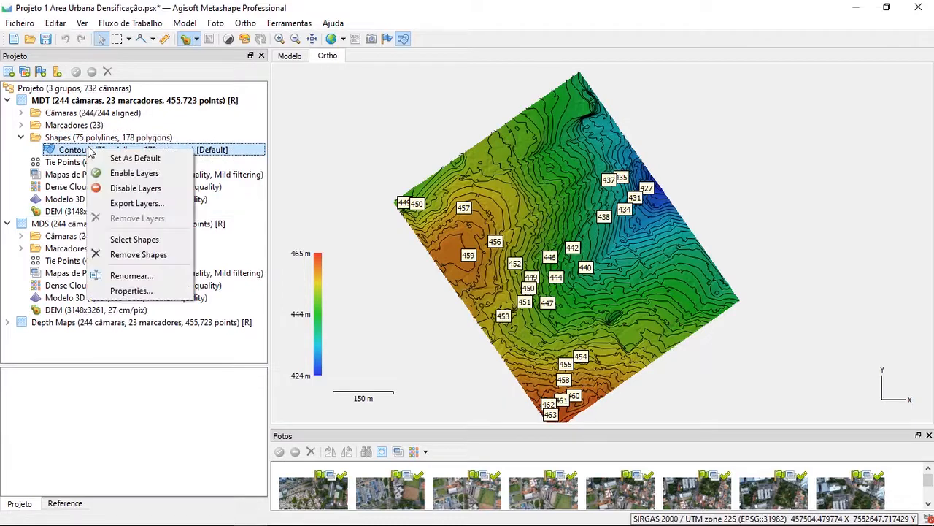
pyautogui.click(139, 276)
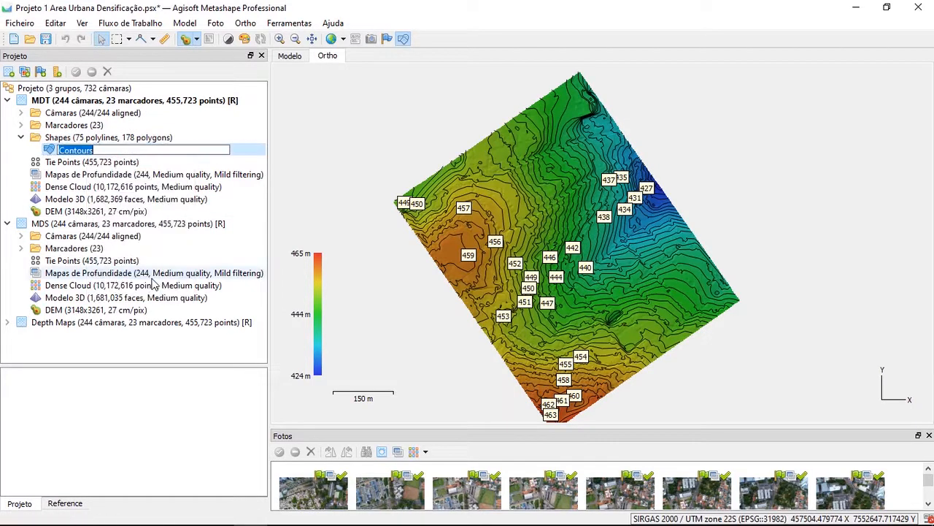
pyautogui.write('Cu')
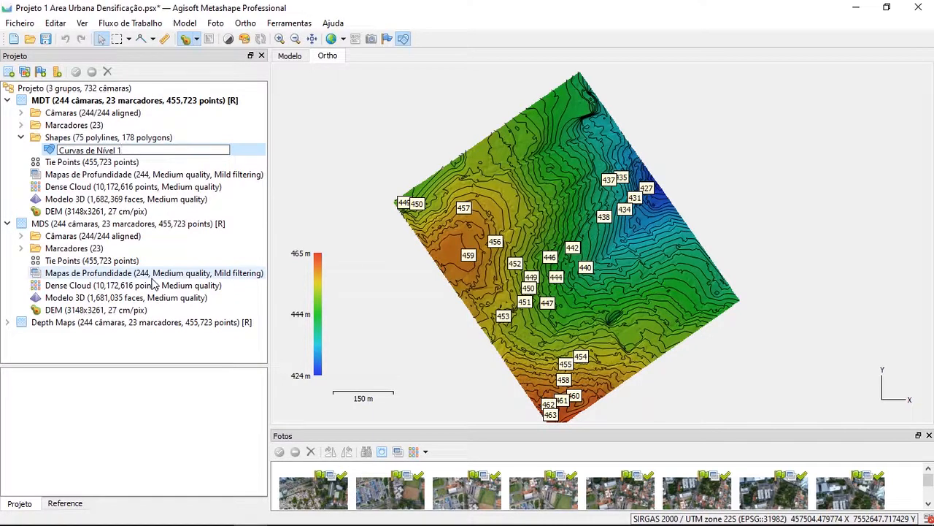
pyautogui.press('Escape')
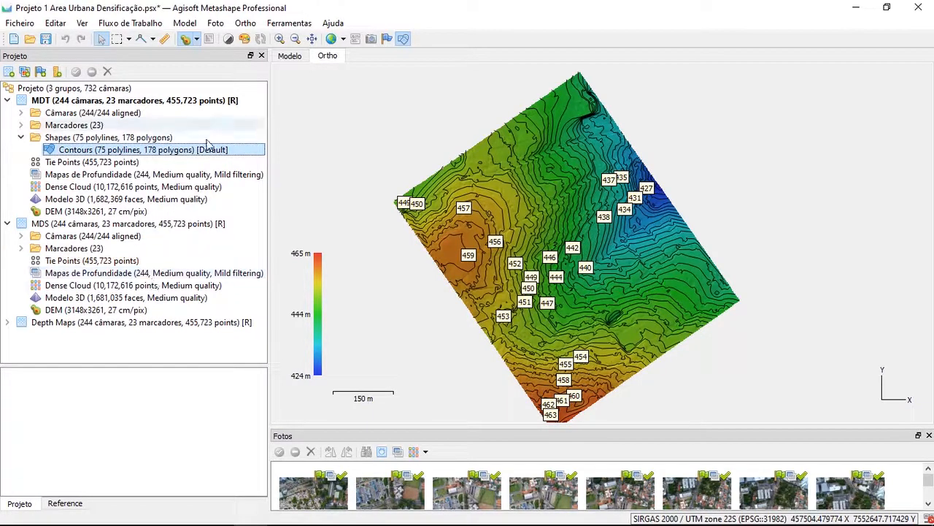
pyautogui.click(83, 161)
pyautogui.click(80, 151)
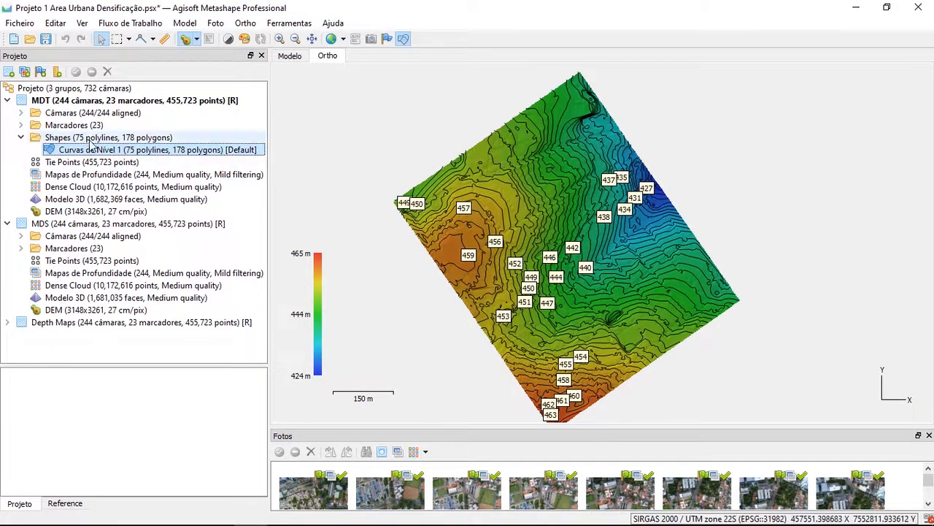
# Disable the Curvas de Nível 1 layer and enable it again to toggle the contours over the DEM
pyautogui.rightClick(128, 152)
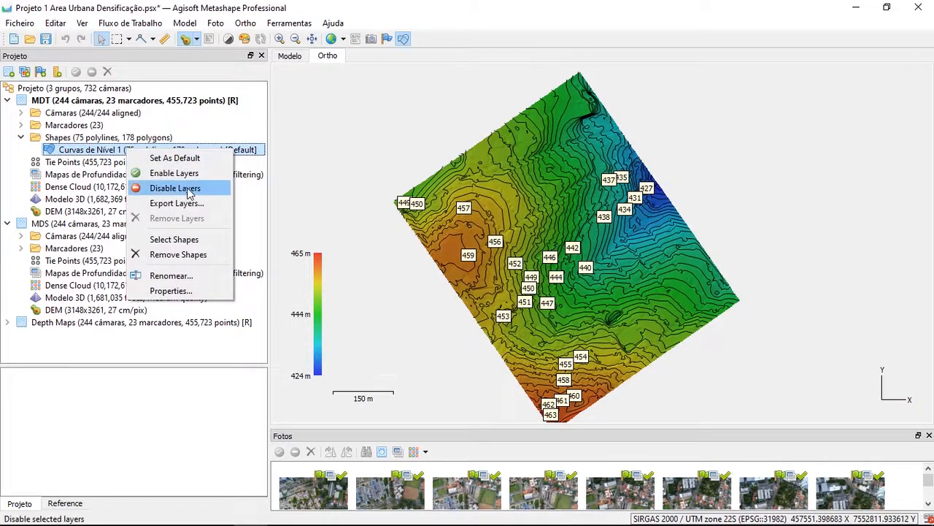
pyautogui.click(165, 188)
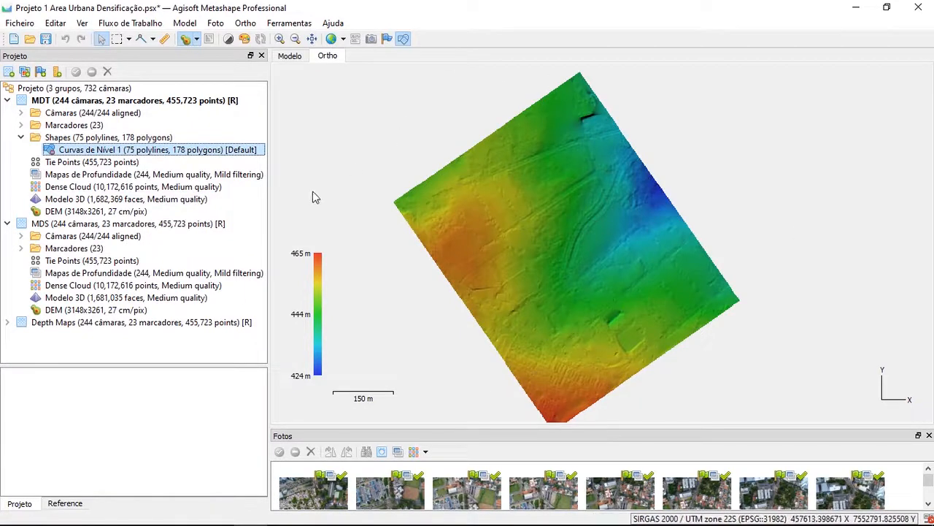
pyautogui.rightClick(85, 152)
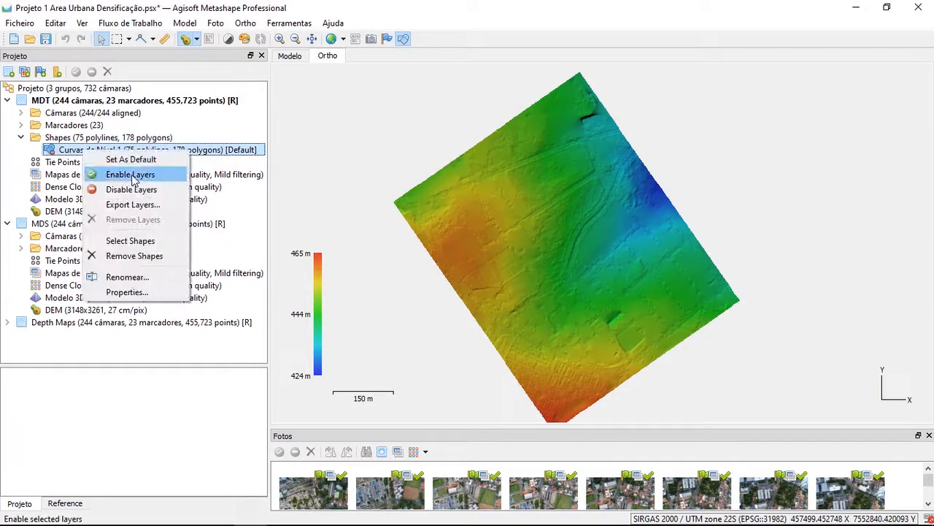
pyautogui.rightClick(76, 154)
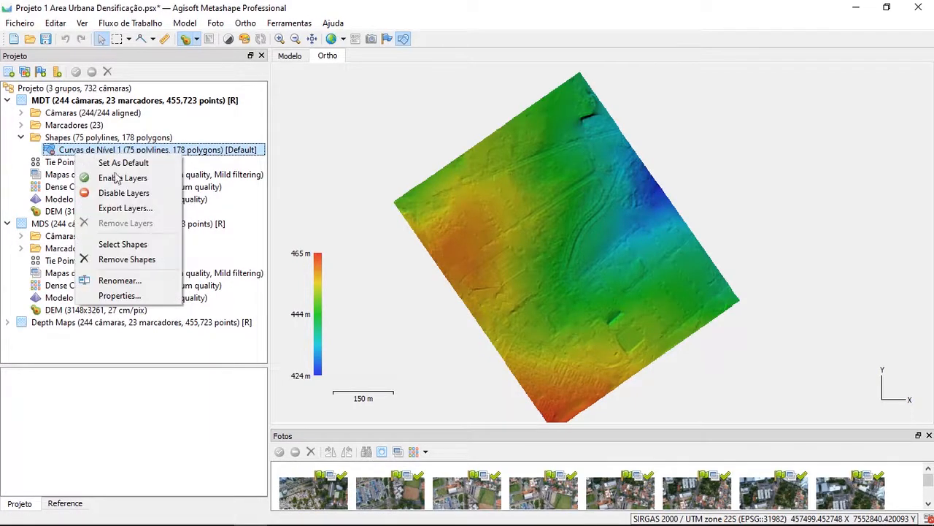
pyautogui.click(130, 180)
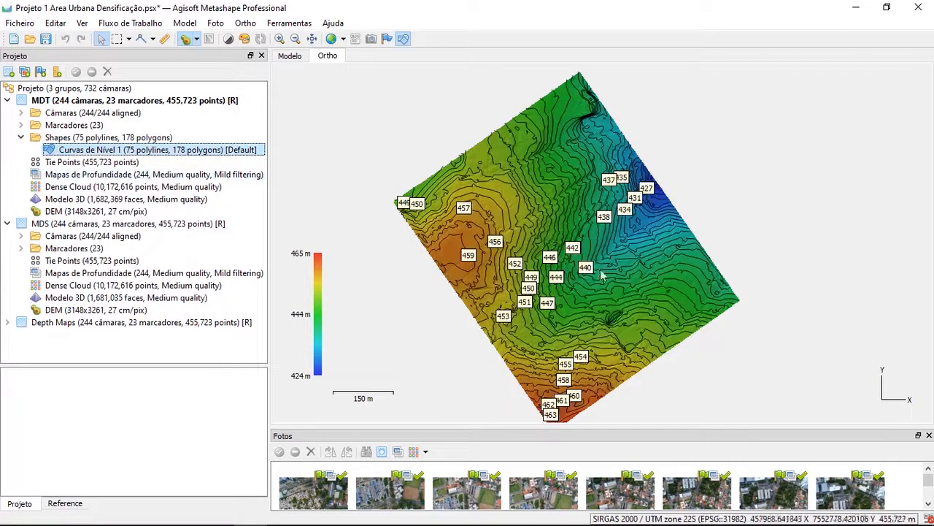
# Disable the Curvas de Nível 1 layer and switch to Google Earth Pro to view the Área de Interesser polygon
pyautogui.rightClick(179, 152)
pyautogui.click(226, 184)
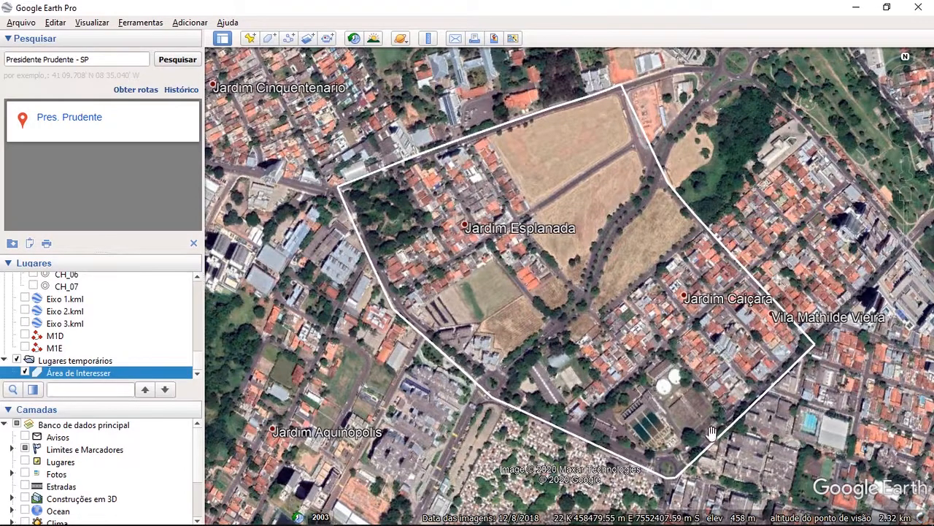
pyautogui.moveTo(592, 432); pyautogui.dragTo(543, 409)
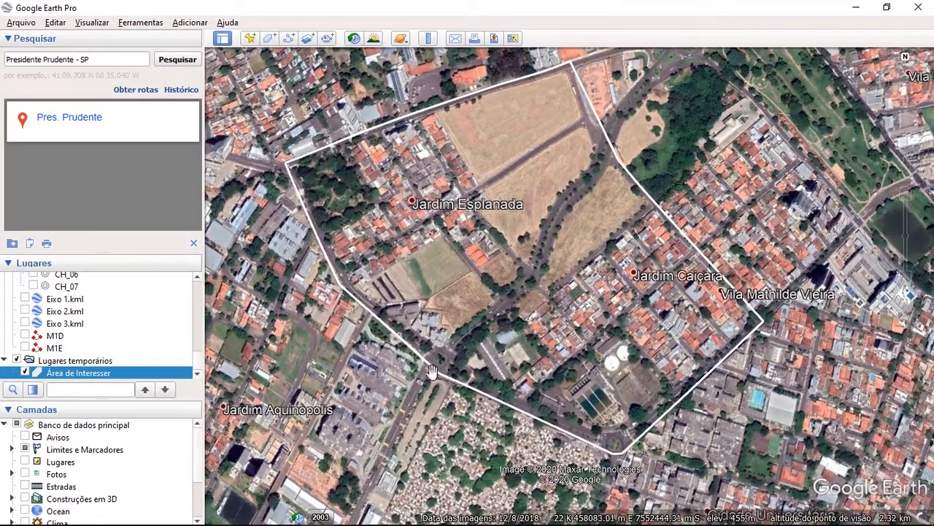
pyautogui.moveTo(653, 342); pyautogui.dragTo(646, 361)
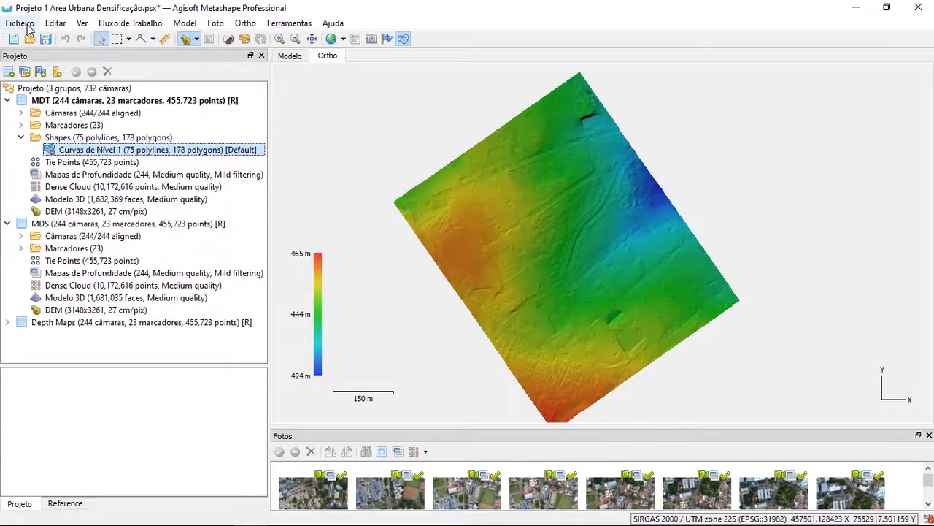
# Back in Metashape, import the Área de Interesser KML from the 4. DOCUMENTOS folder as shapes without replacing the current shapes
pyautogui.click(21, 23)
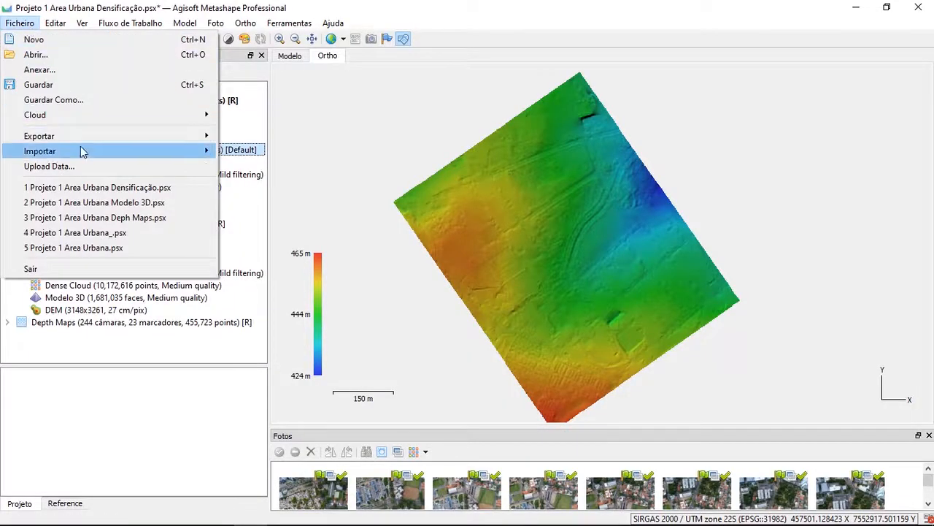
pyautogui.moveTo(62, 156)
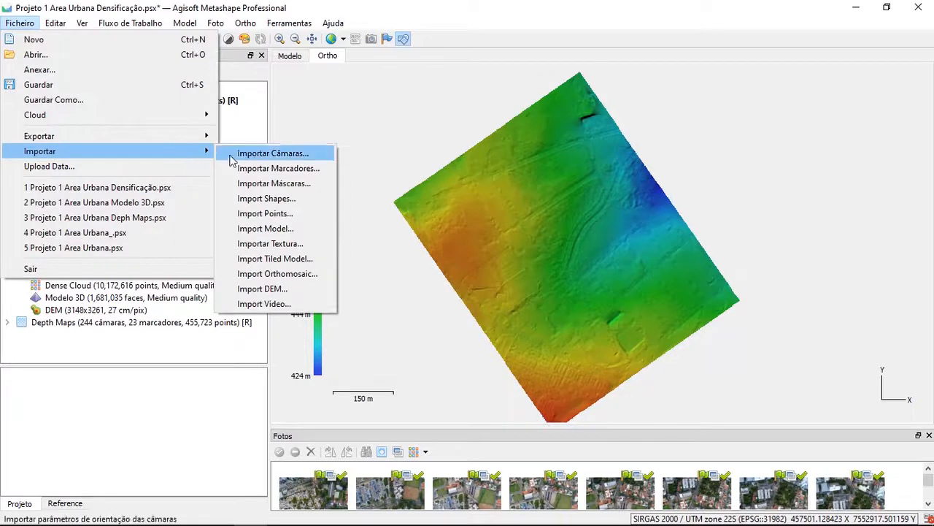
pyautogui.click(287, 204)
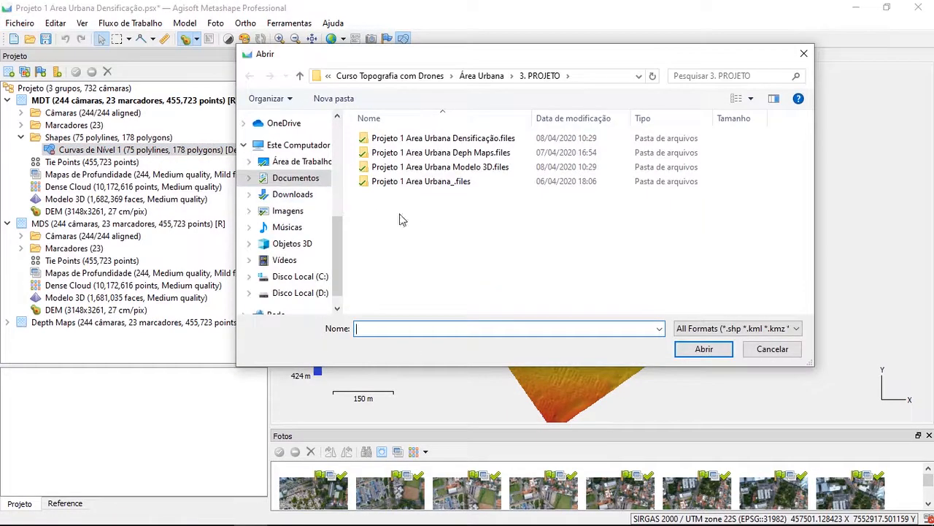
pyautogui.click(749, 328)
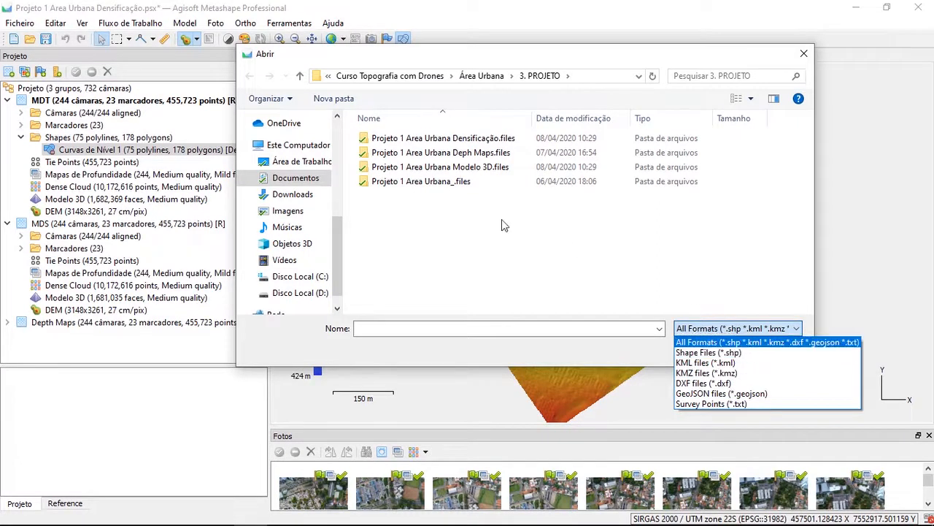
pyautogui.click(409, 224)
pyautogui.click(484, 76)
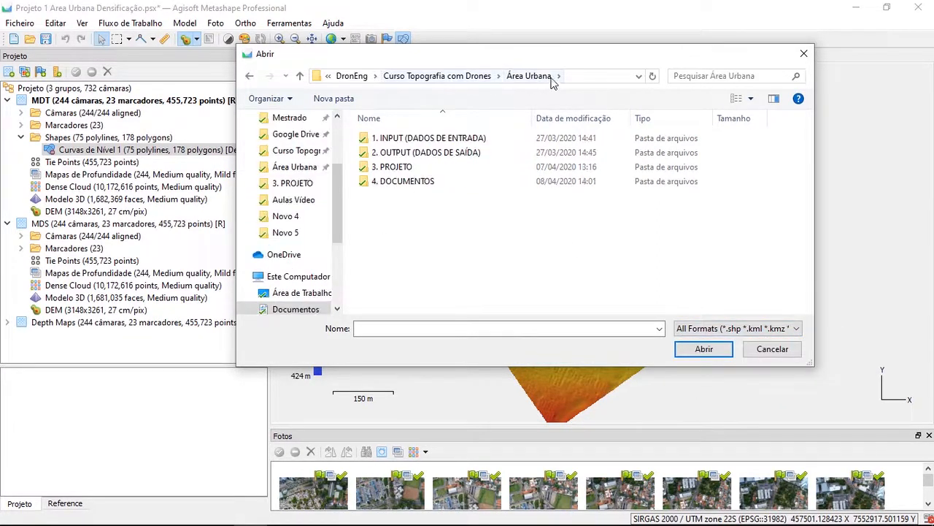
pyautogui.doubleClick(427, 181)
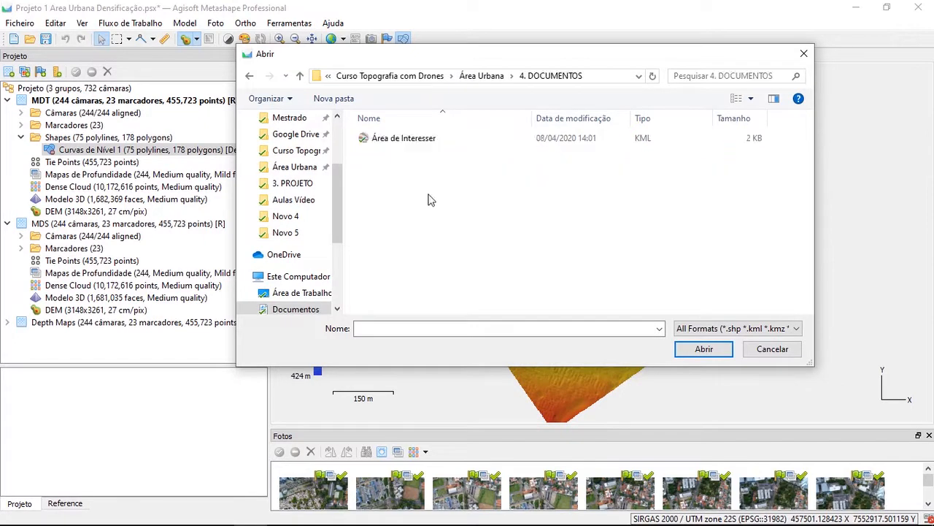
pyautogui.click(427, 141)
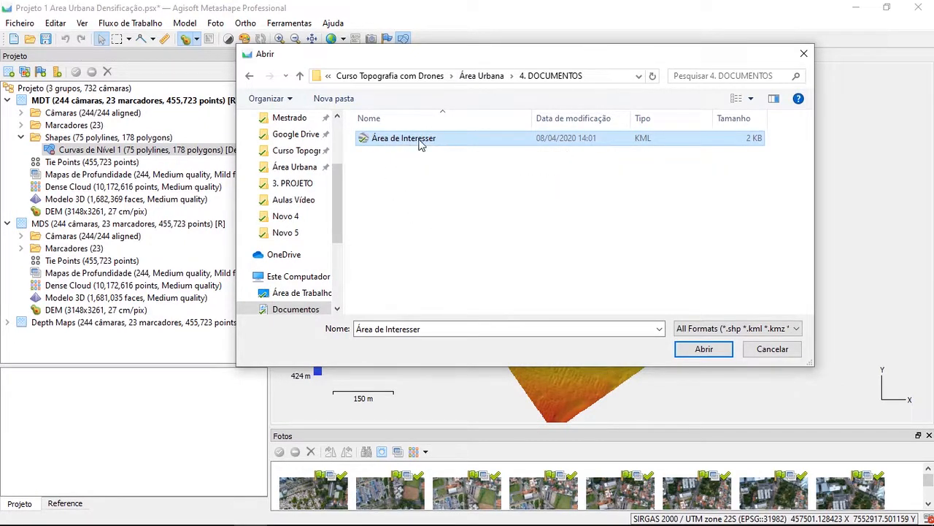
pyautogui.click(444, 200)
pyautogui.click(430, 146)
pyautogui.click(702, 351)
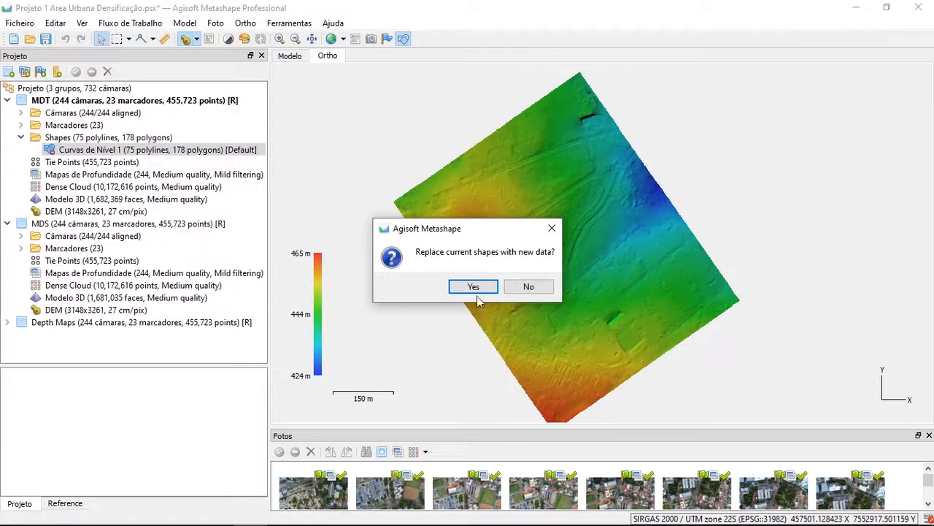
pyautogui.click(534, 286)
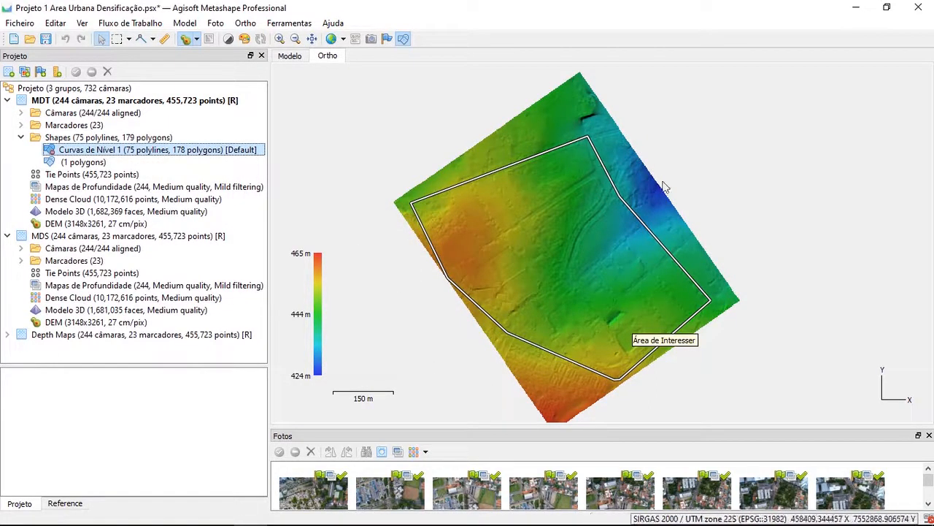
# Examine how the Área de Interesser boundary fits within the DEM, especially at its vertex near the western edge
pyautogui.scroll(10, 456, 275)
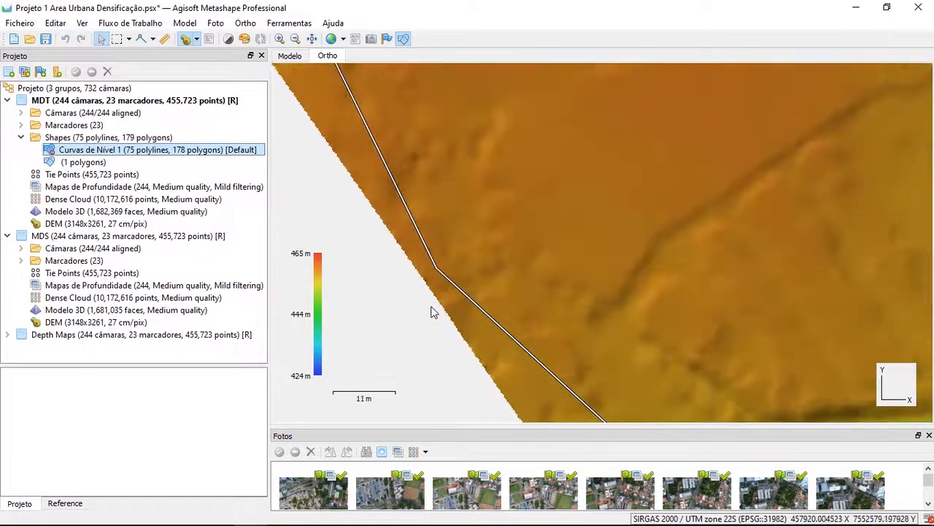
pyautogui.scroll(4, 433, 241)
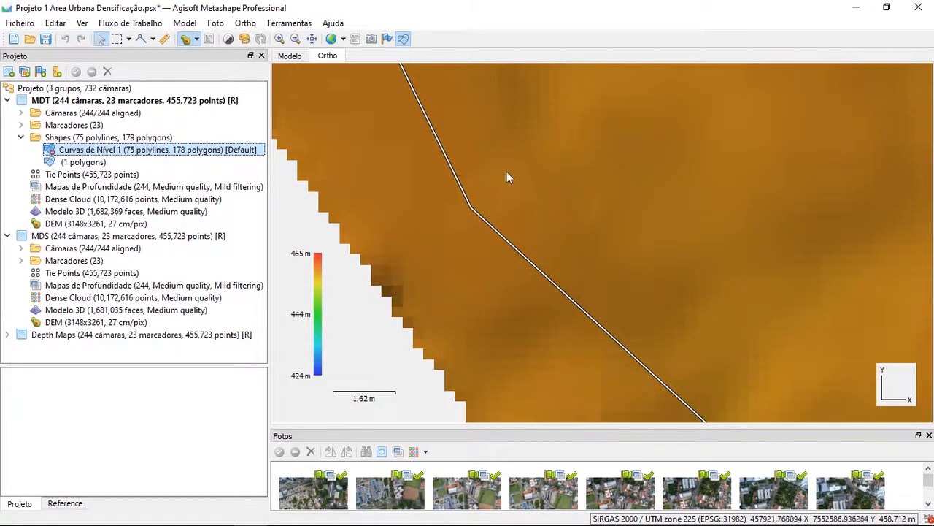
pyautogui.scroll(-12, 464, 219)
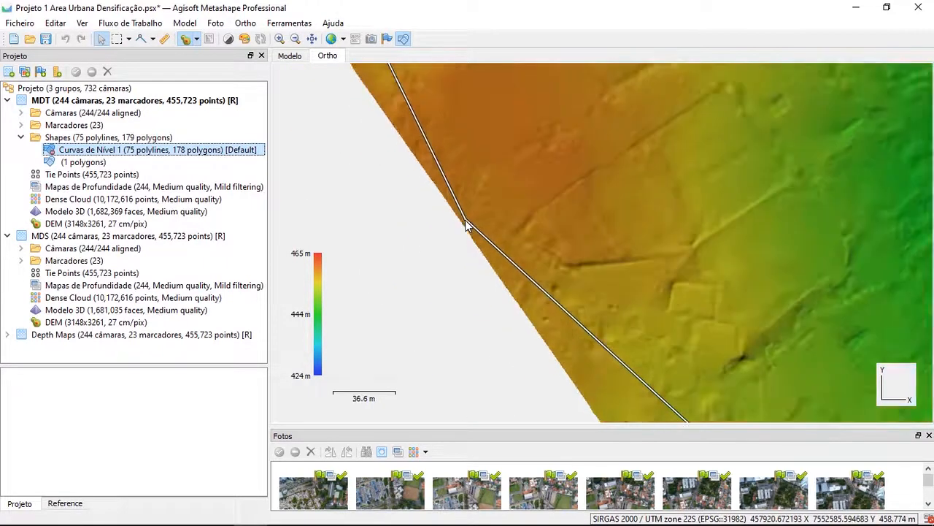
pyautogui.scroll(-4, 465, 226)
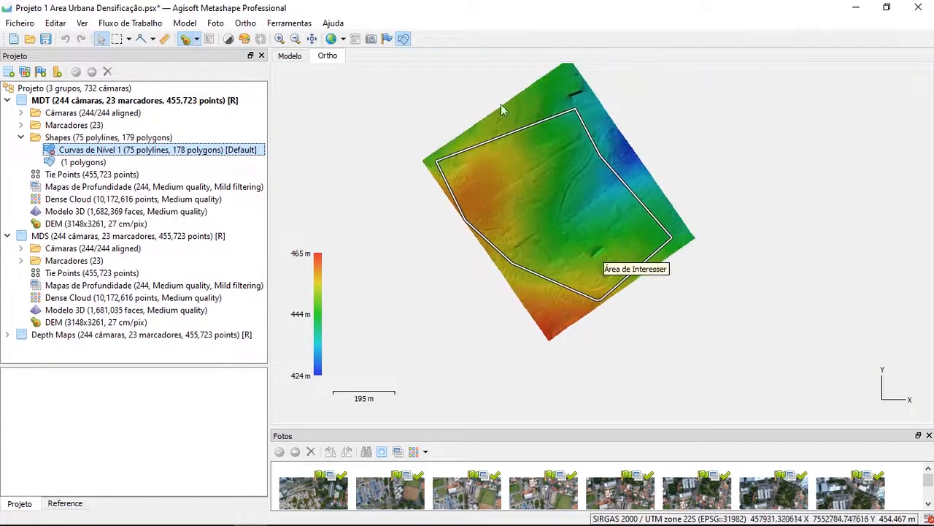
pyautogui.scroll(4, 555, 243)
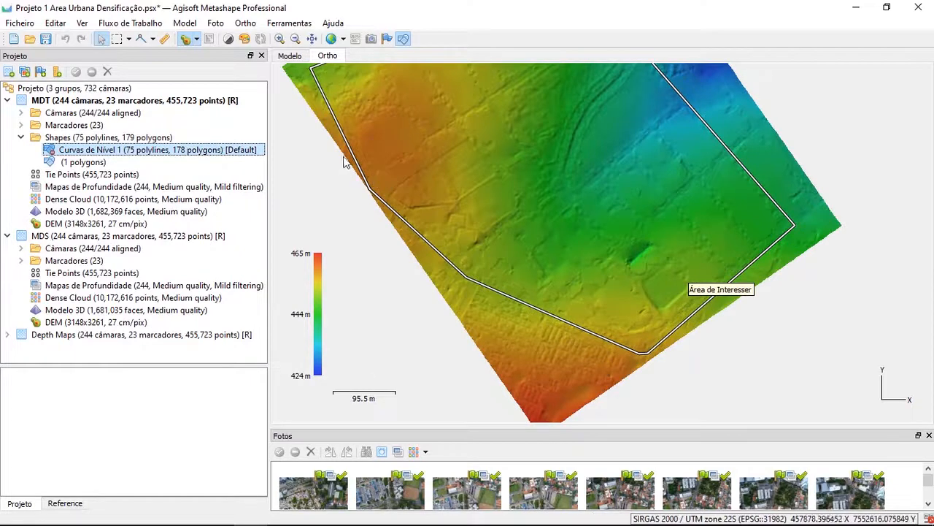
pyautogui.scroll(2, 377, 216)
pyautogui.scroll(5, 437, 274)
pyautogui.scroll(-10, 455, 321)
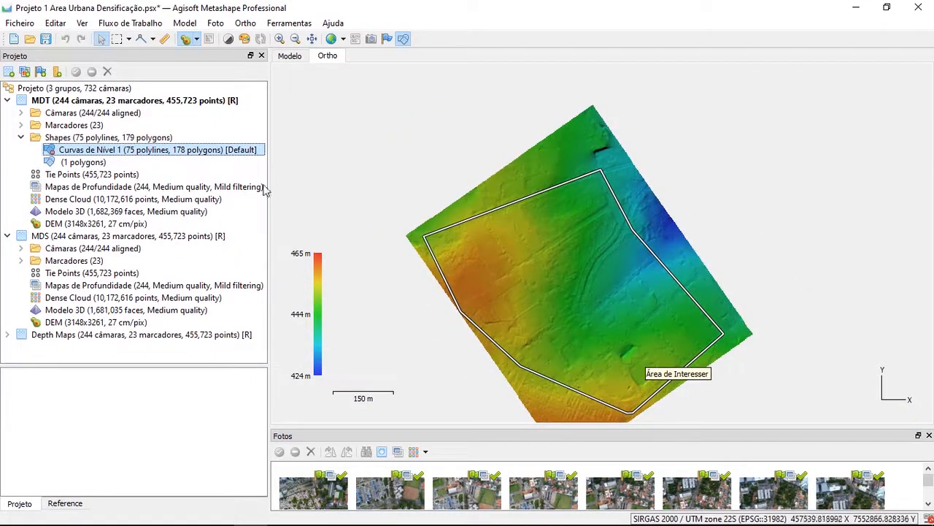
# Display the MDT group's dense cloud in the model view and look at it with the area boundary from above
pyautogui.click(122, 203)
pyautogui.doubleClick(82, 202)
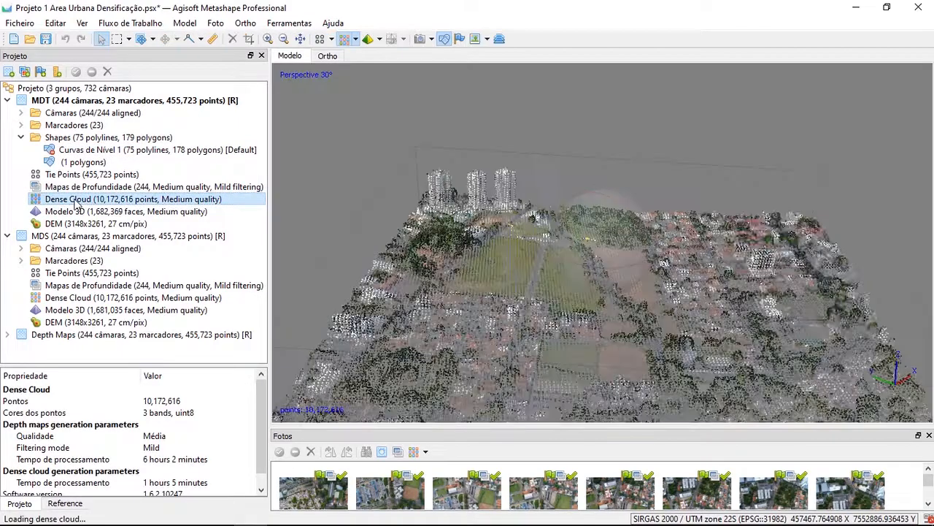
pyautogui.press('0')
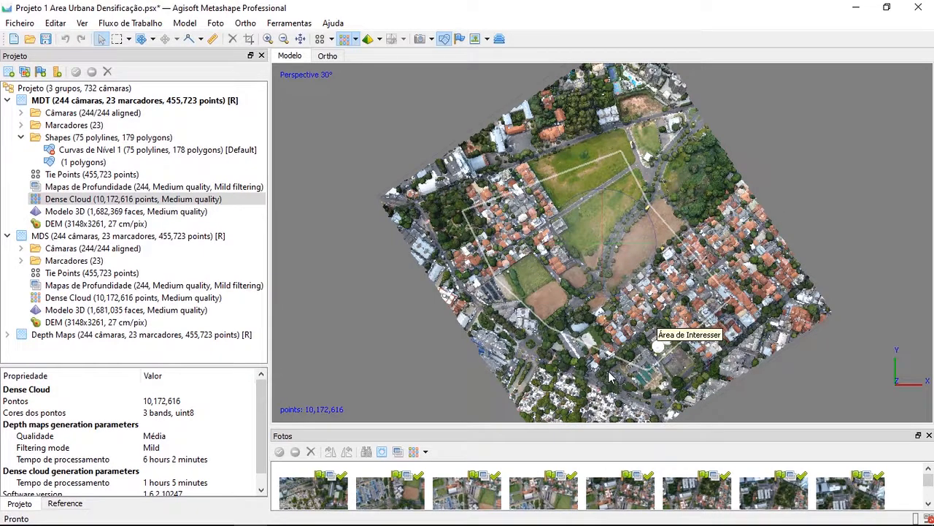
# Display the MDT group's DEM in the ortho view and examine the Área de Interesser boundary over the terrain
pyautogui.scroll(-2, 595, 311)
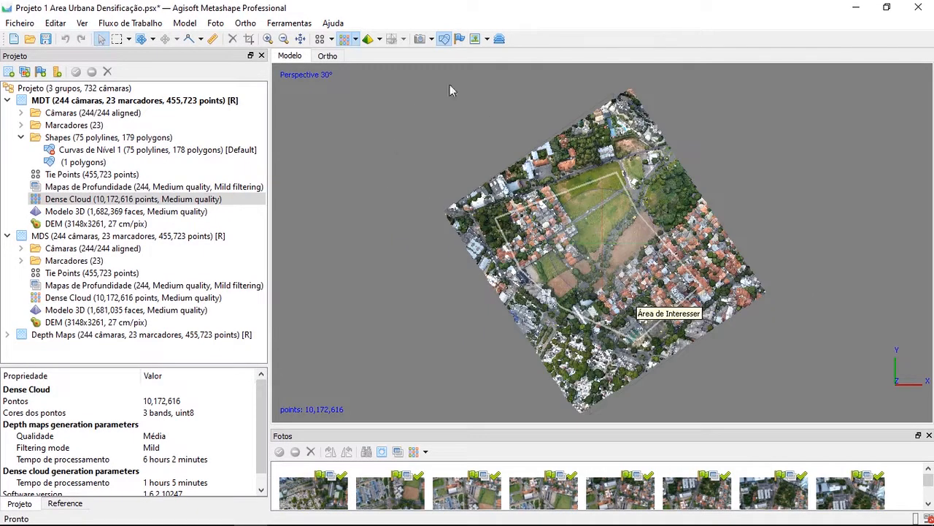
pyautogui.doubleClick(100, 224)
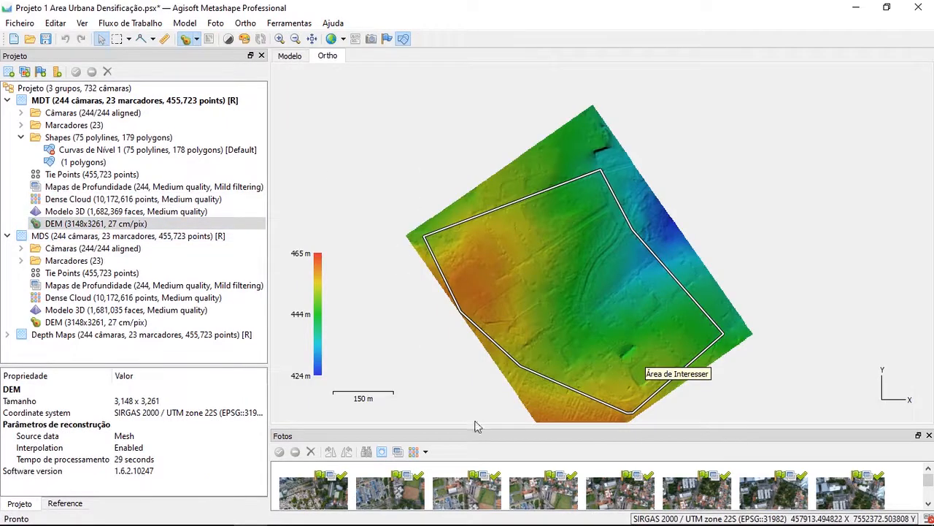
pyautogui.scroll(-1, 459, 337)
pyautogui.scroll(-1, 450, 319)
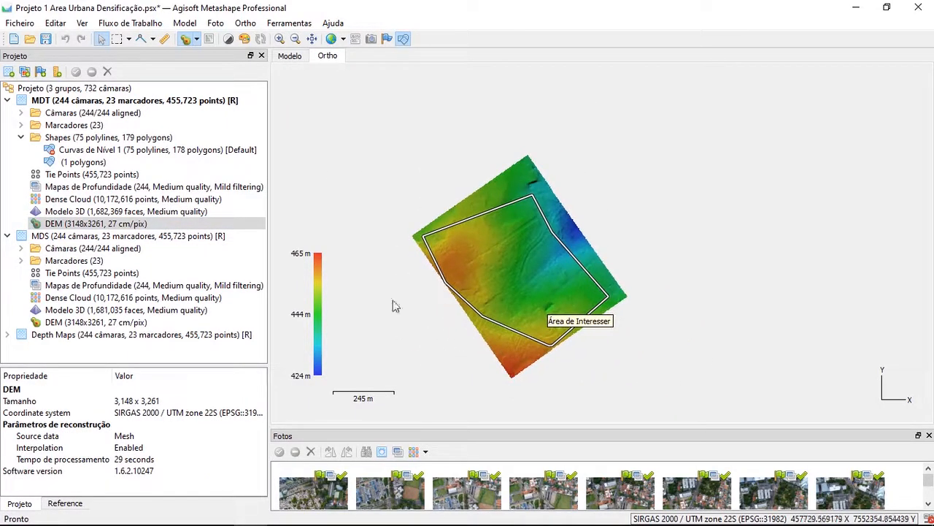
pyautogui.scroll(5, 442, 233)
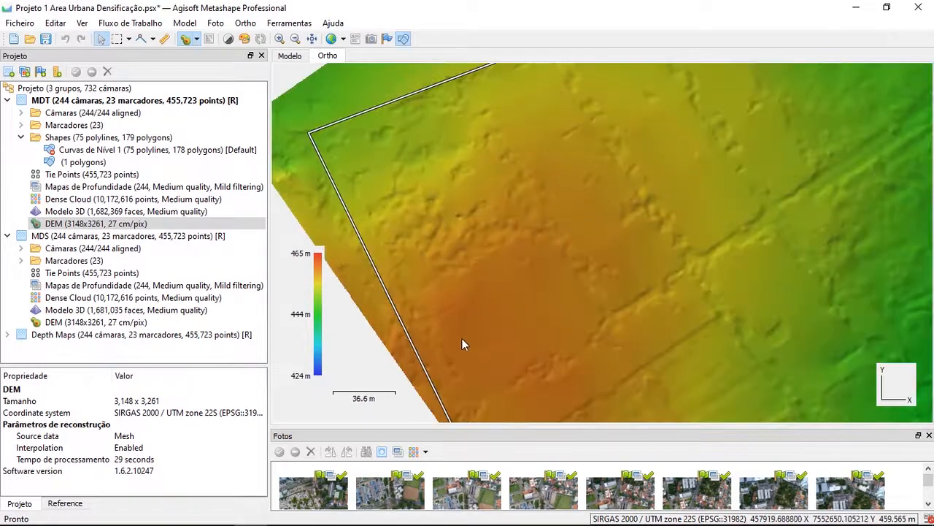
pyautogui.scroll(2, 480, 236)
pyautogui.scroll(-5, 481, 236)
pyautogui.scroll(2, 517, 272)
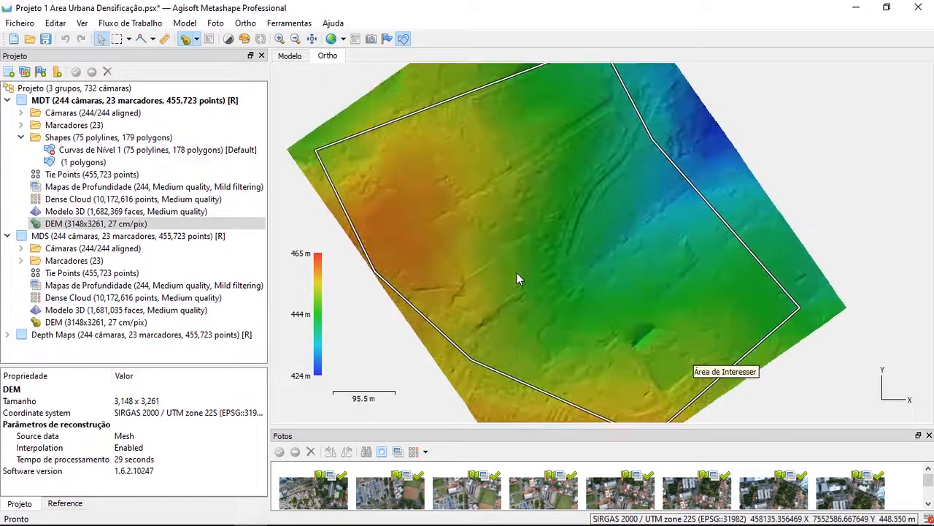
pyautogui.scroll(-1, 515, 275)
pyautogui.scroll(1, 665, 307)
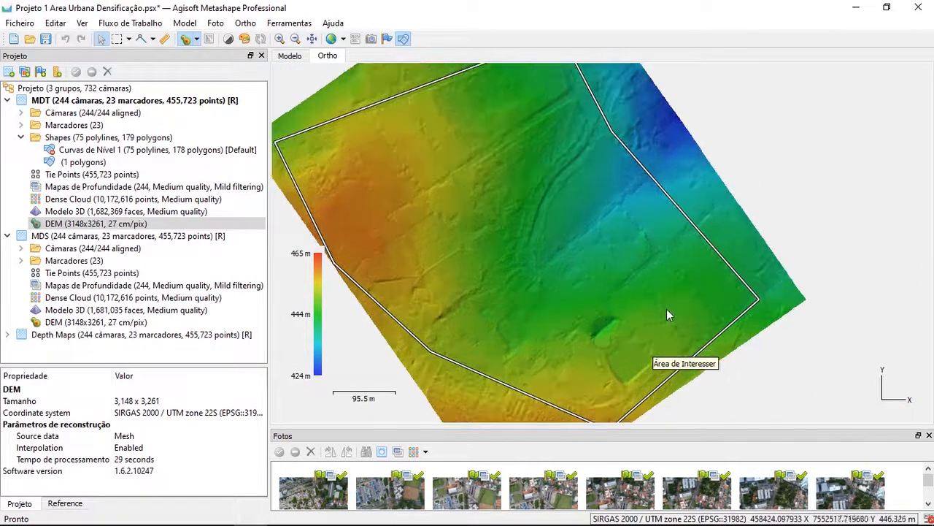
pyautogui.scroll(1, 628, 296)
pyautogui.scroll(-2, 606, 271)
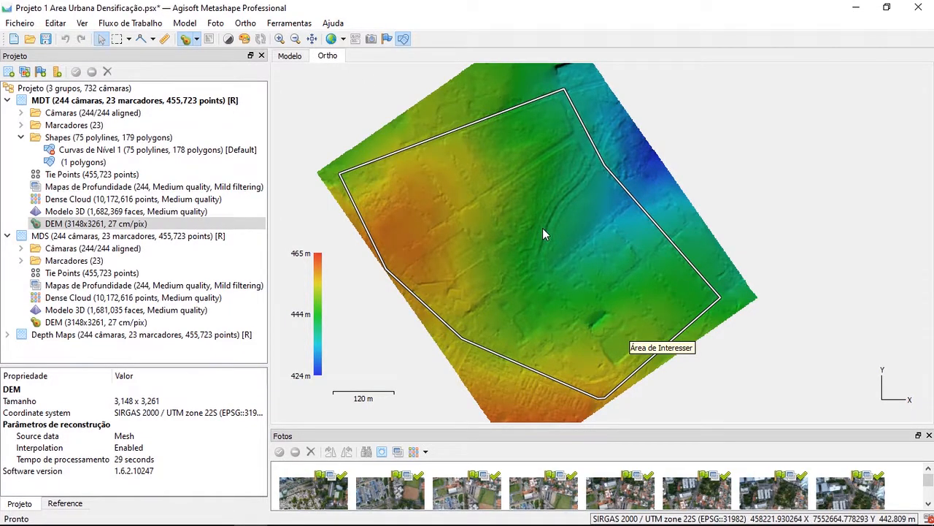
# Set the Área de Interesser polygon's boundary type to Outer Boundary
pyautogui.click(498, 114)
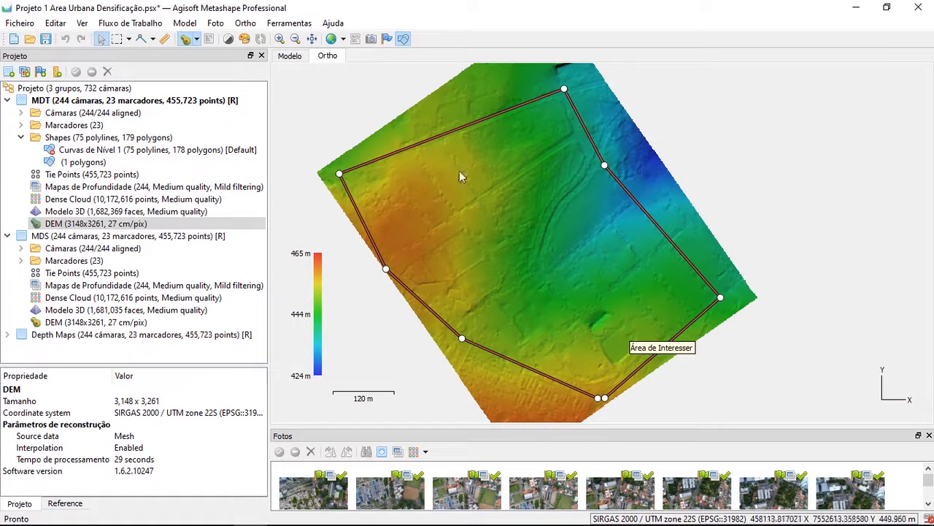
pyautogui.rightClick(491, 126)
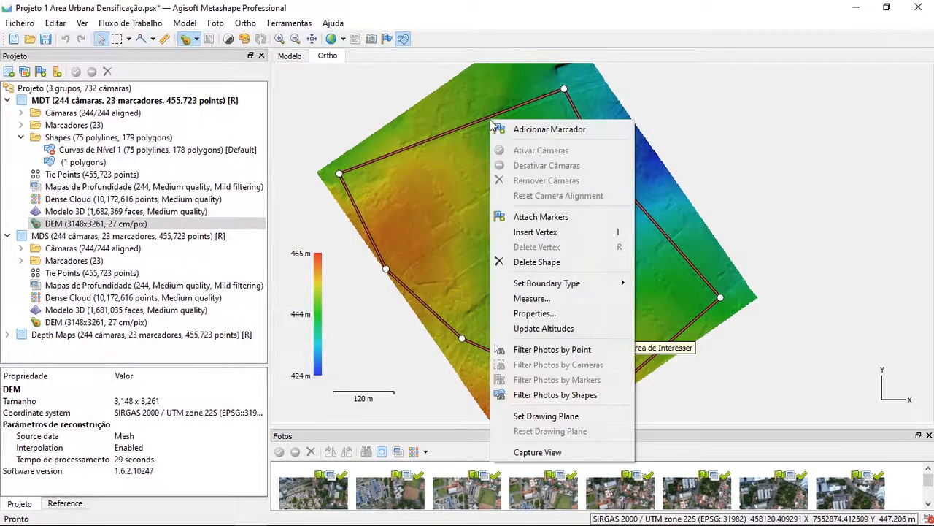
pyautogui.moveTo(540, 289)
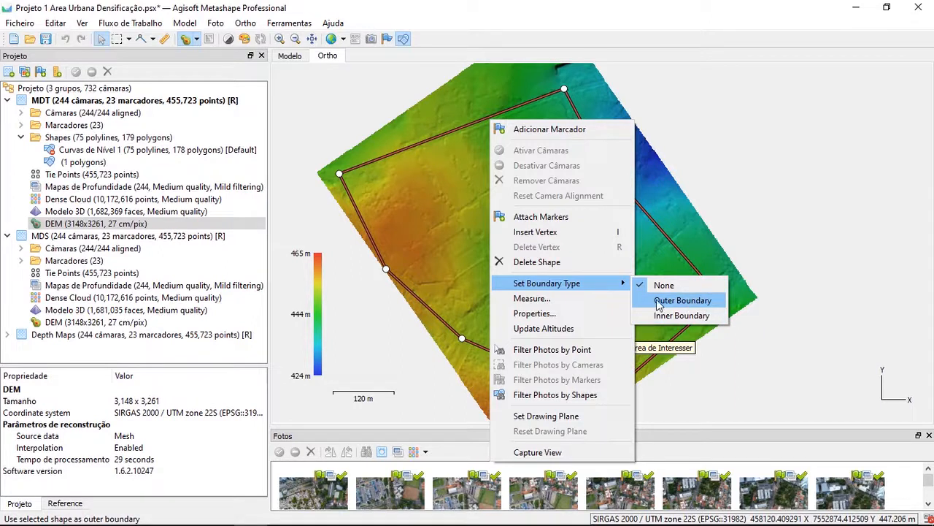
pyautogui.click(669, 300)
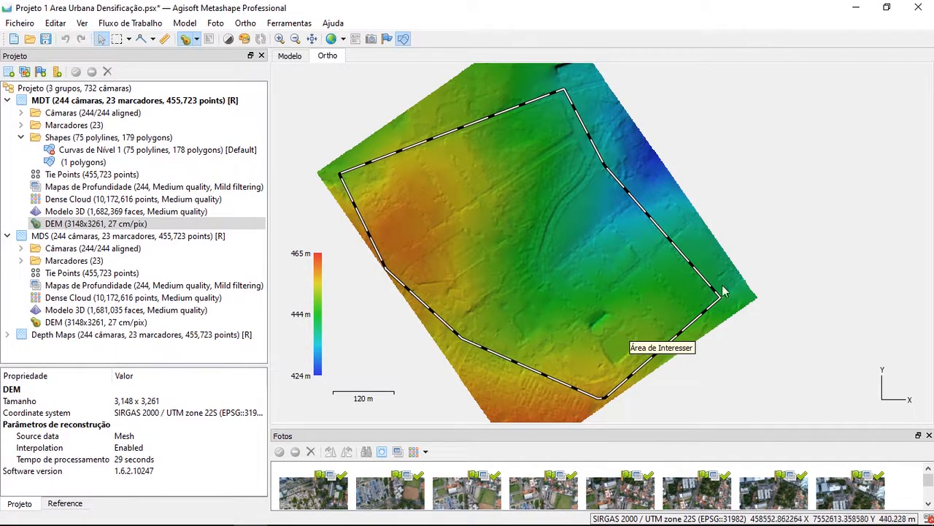
# Inspect the DEM areas inside and outside the outer boundary, and review the MDT group's DEM, 3D model and dense cloud entries
pyautogui.moveTo(547, 230); pyautogui.dragTo(519, 242)
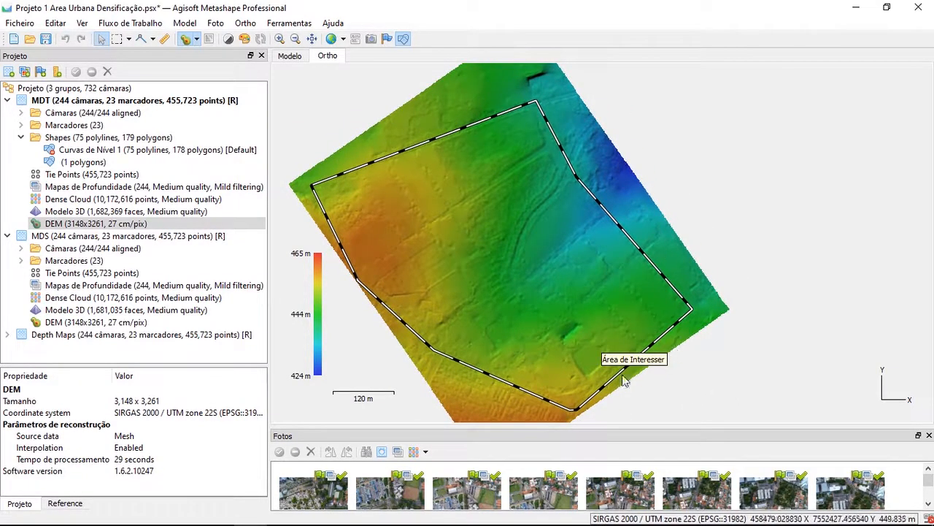
pyautogui.moveTo(467, 382); pyautogui.dragTo(514, 323)
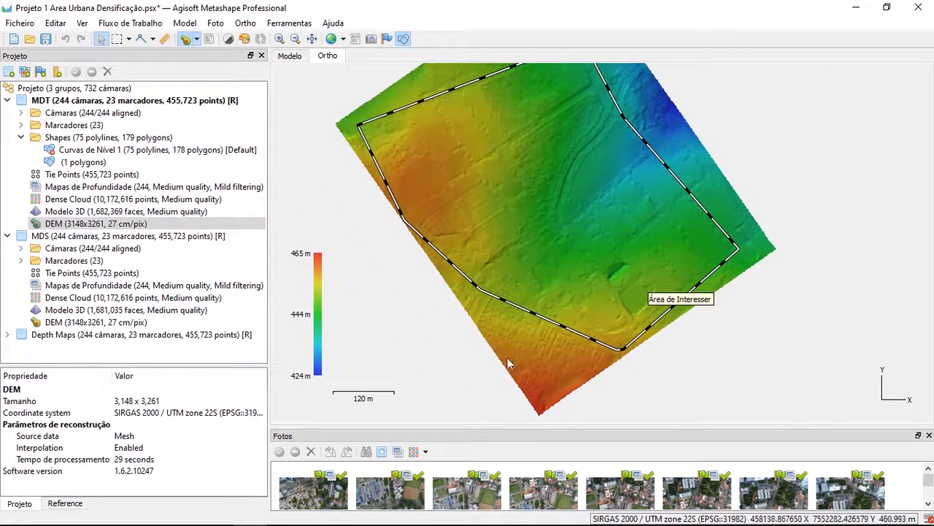
pyautogui.moveTo(463, 233); pyautogui.dragTo(465, 283)
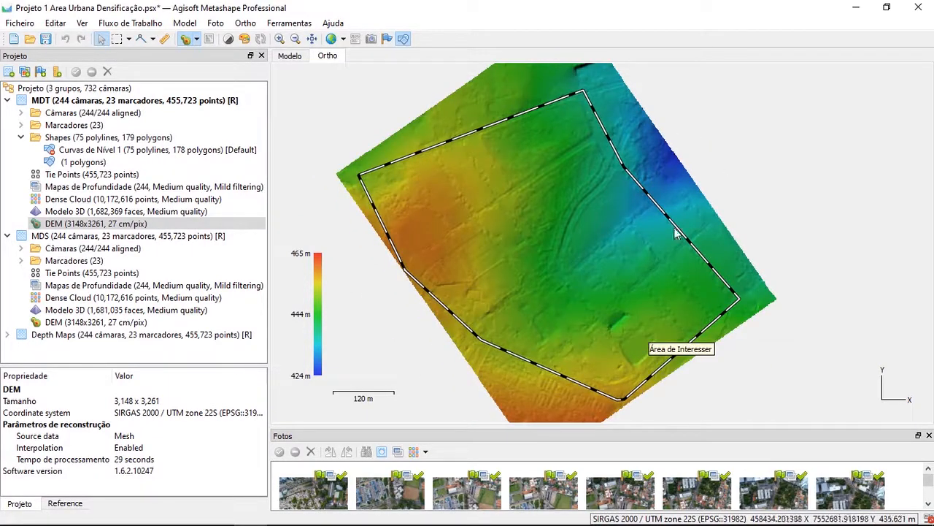
pyautogui.moveTo(632, 340); pyautogui.dragTo(631, 324)
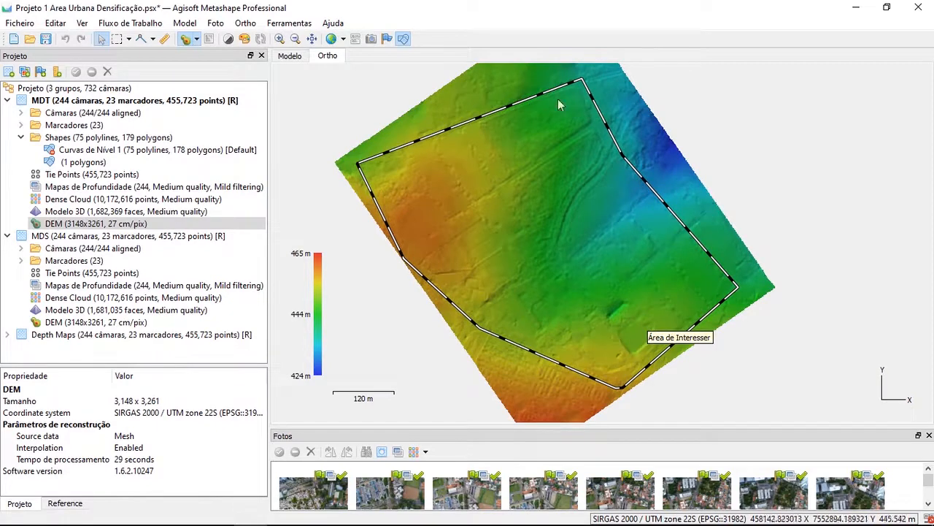
pyautogui.click(98, 225)
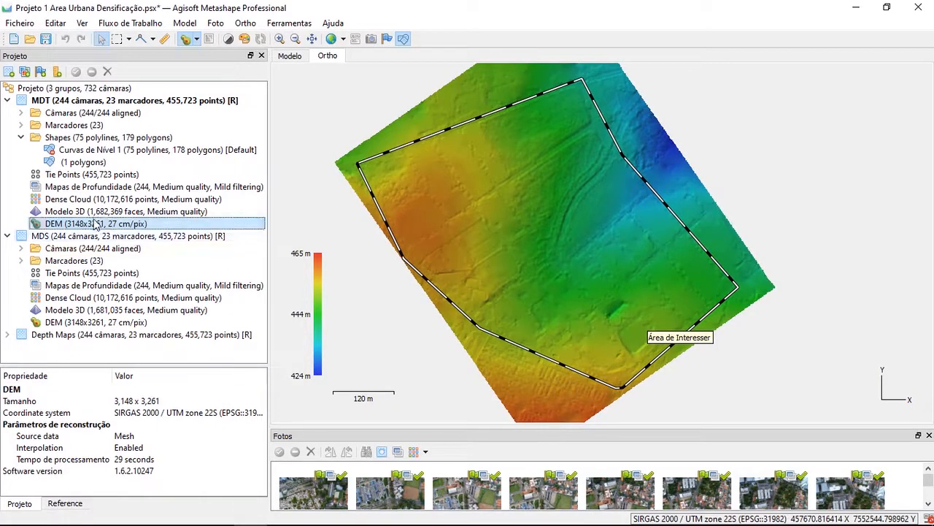
pyautogui.press('Up')
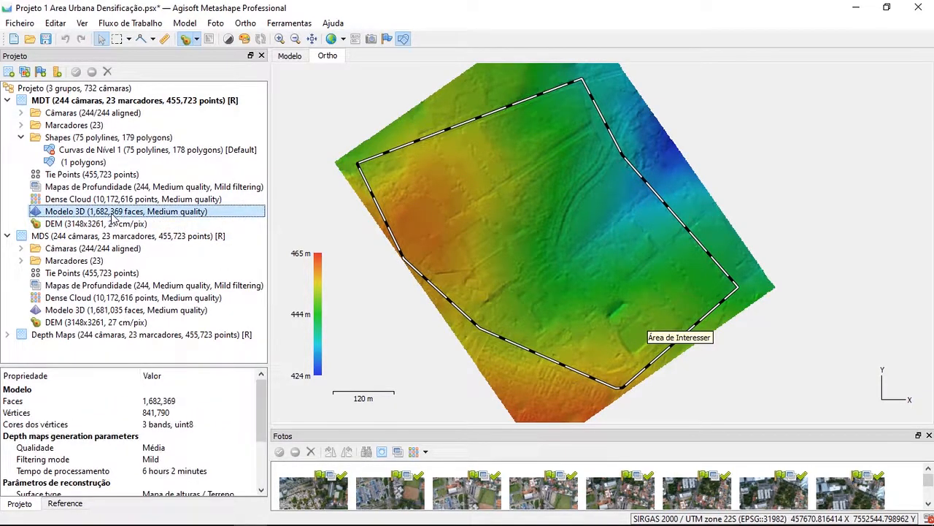
pyautogui.click(85, 200)
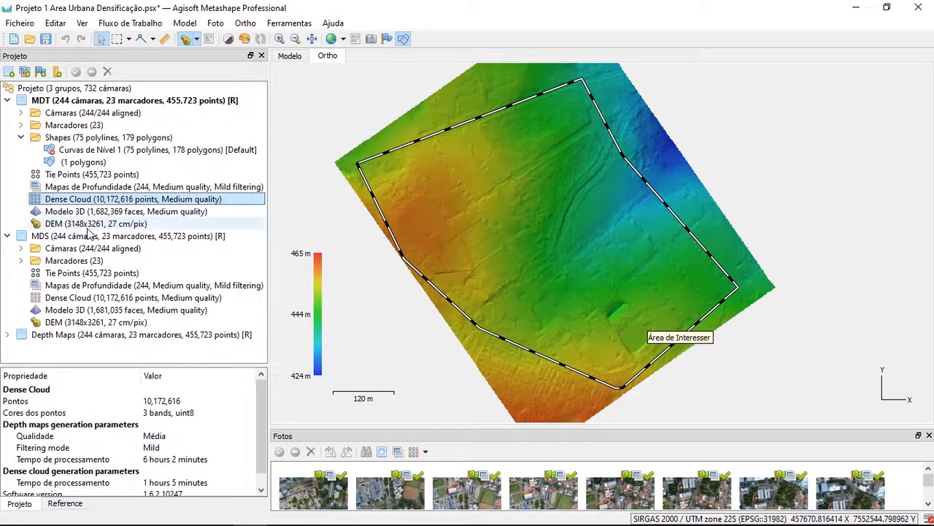
pyautogui.click(82, 225)
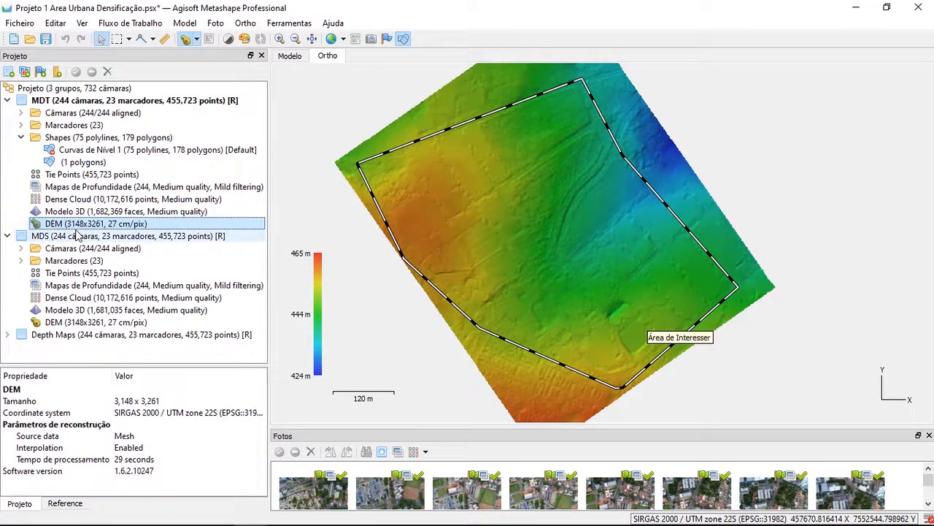
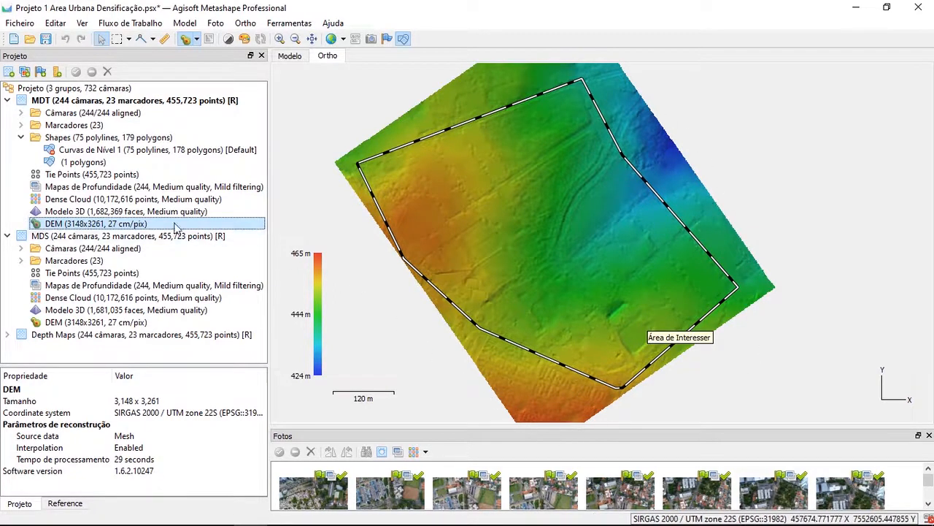
# Transform the MDT group's DEM so it is clipped to the outer boundary, replacing the default DEM
pyautogui.rightClick(123, 227)
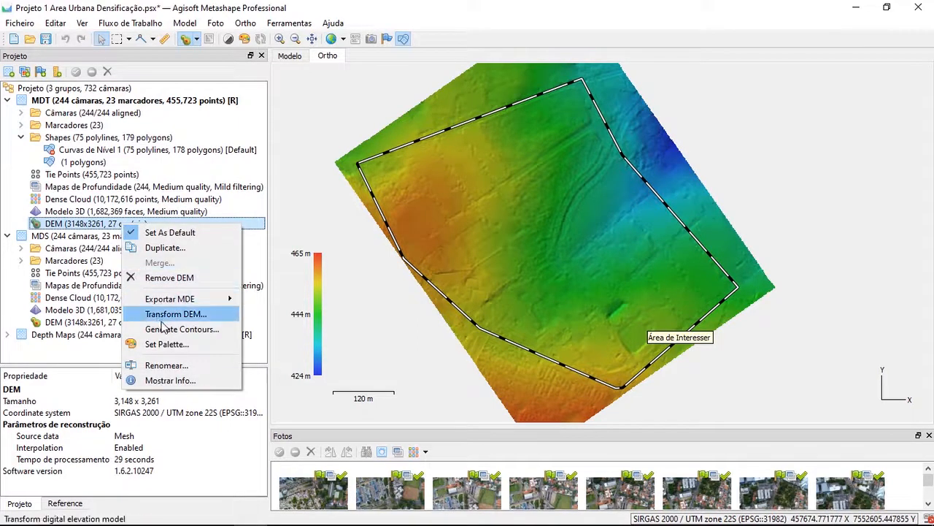
pyautogui.click(219, 316)
pyautogui.click(431, 339)
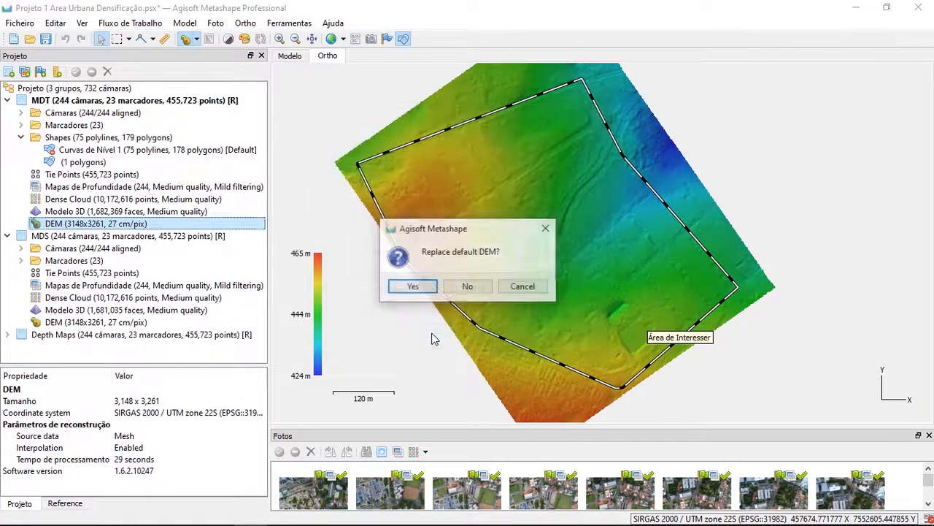
pyautogui.click(413, 287)
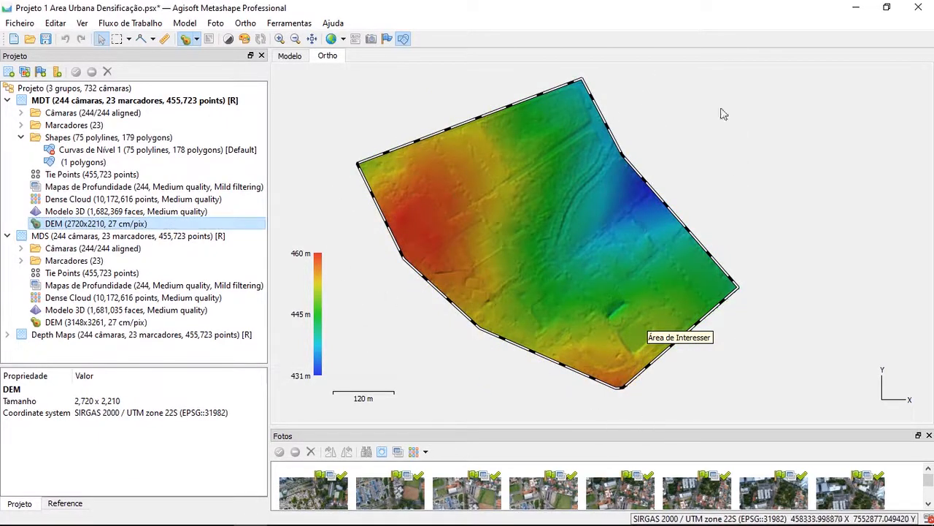
pyautogui.scroll(-2, 662, 333)
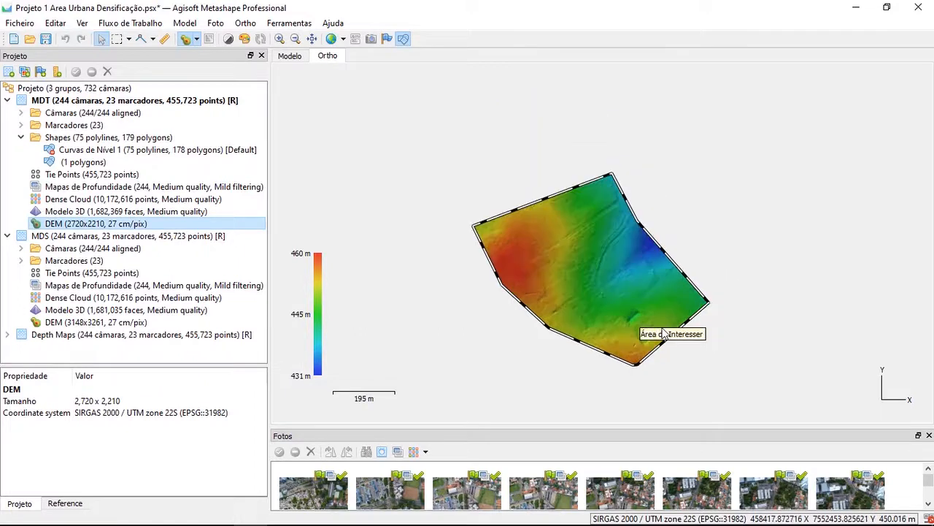
pyautogui.scroll(2, 662, 332)
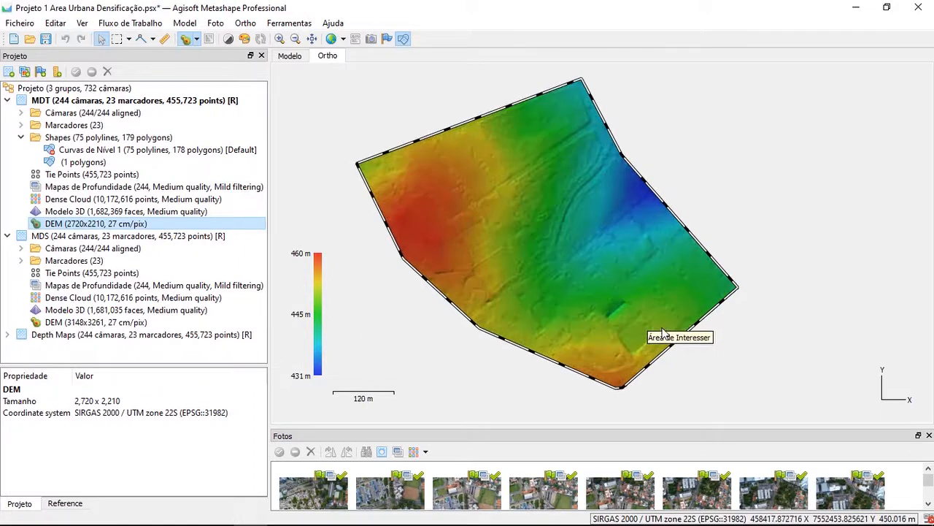
# Rename the MDT group's unnamed one-polygon shape layer as Área de Interesse
pyautogui.click(106, 162)
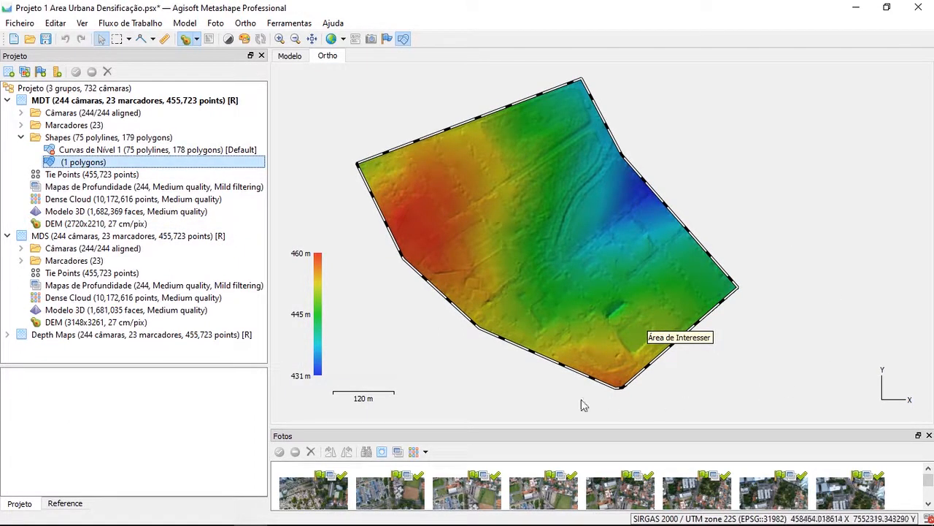
pyautogui.rightClick(80, 165)
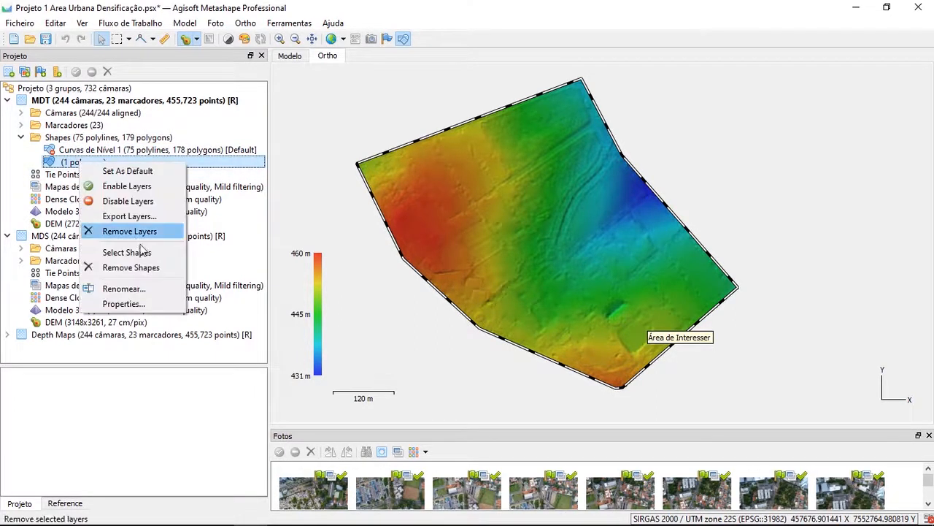
pyautogui.click(152, 289)
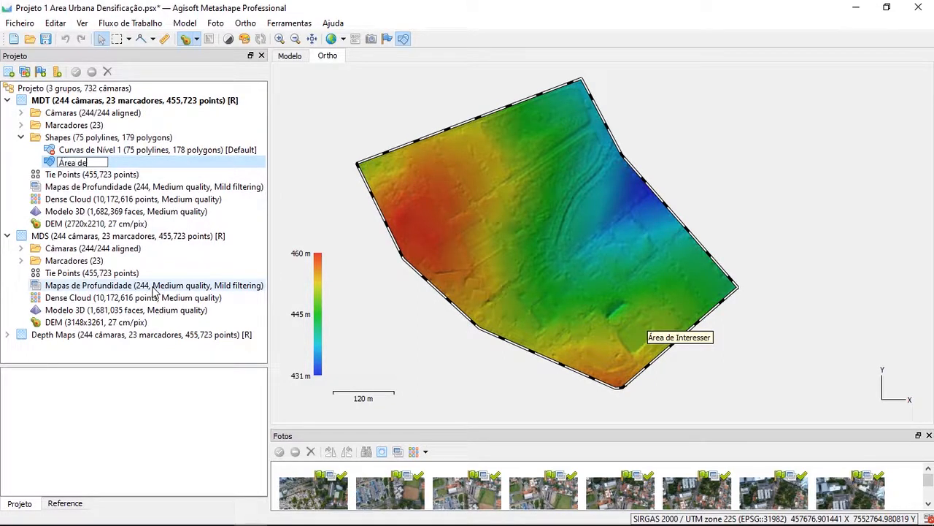
pyautogui.write('Área de Interesse')
pyautogui.click(110, 173)
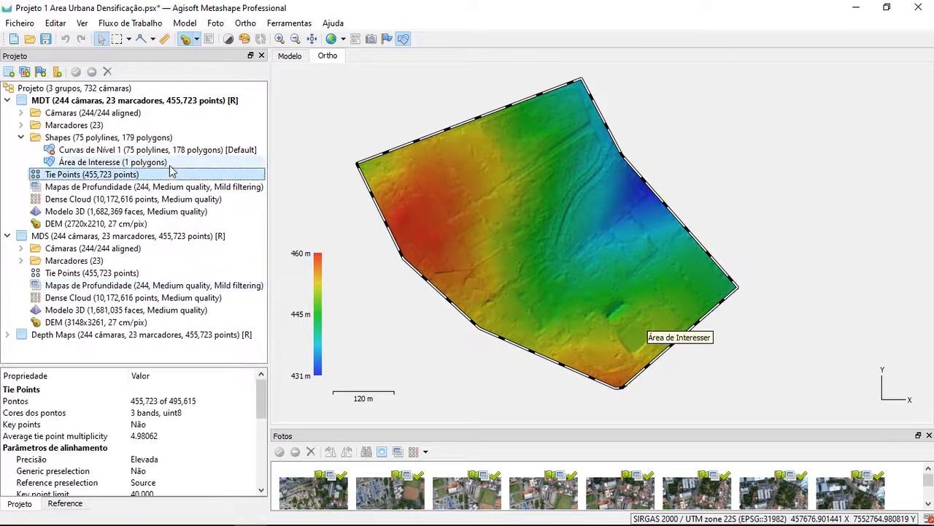
pyautogui.click(114, 166)
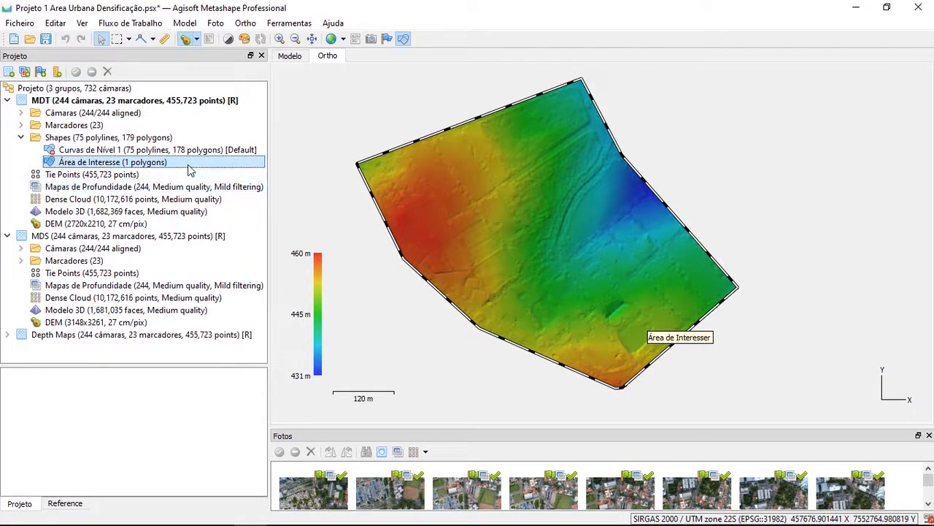
pyautogui.moveTo(439, 180); pyautogui.dragTo(483, 168)
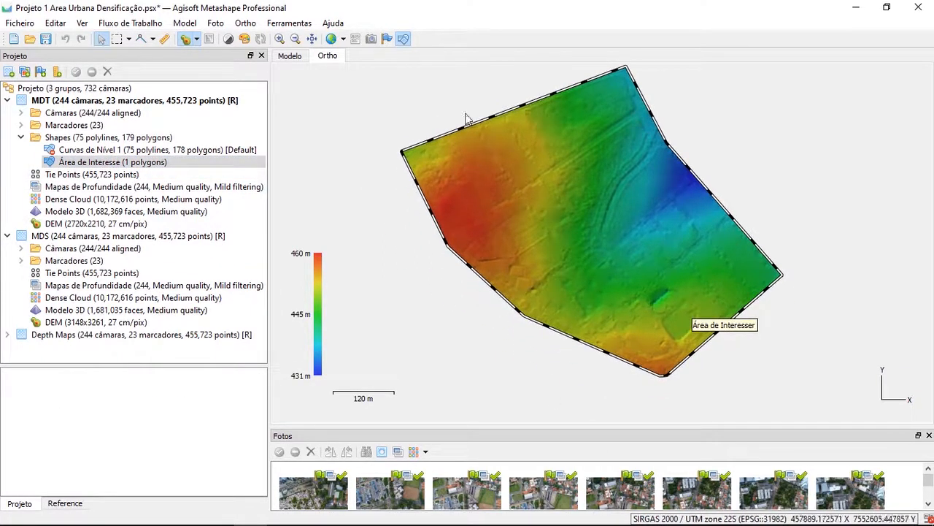
# Enable the Curvas de Nível 1 layer and compare its contours with the extent of the clipped DEM
pyautogui.click(86, 150)
pyautogui.rightClick(87, 150)
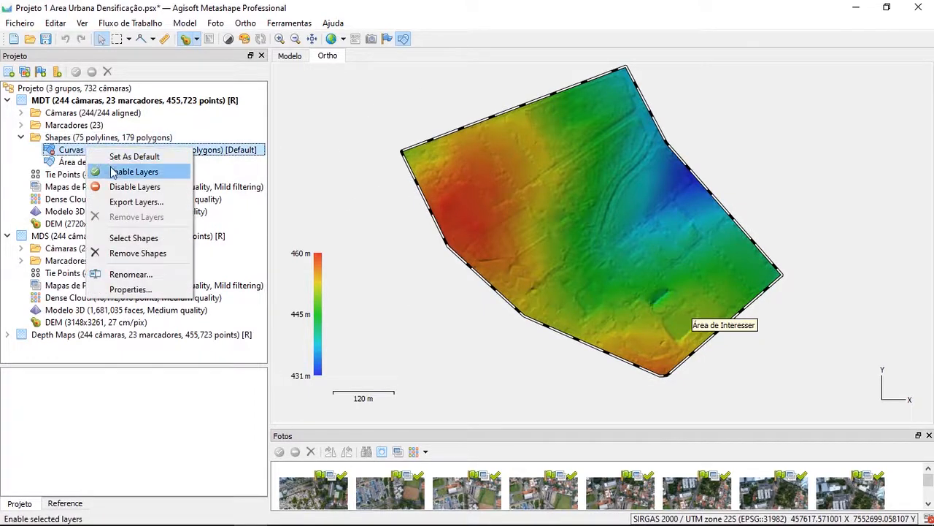
pyautogui.click(113, 171)
pyautogui.scroll(-1, 704, 233)
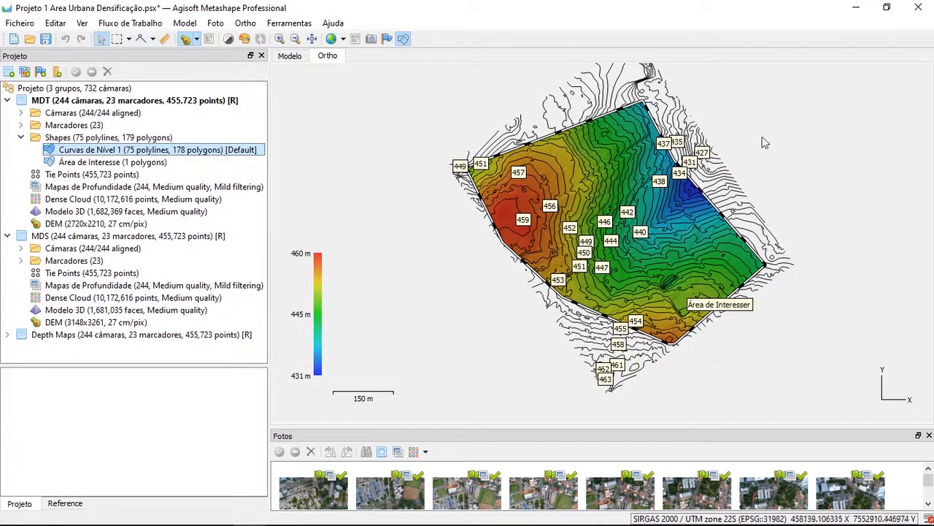
pyautogui.scroll(1, 668, 279)
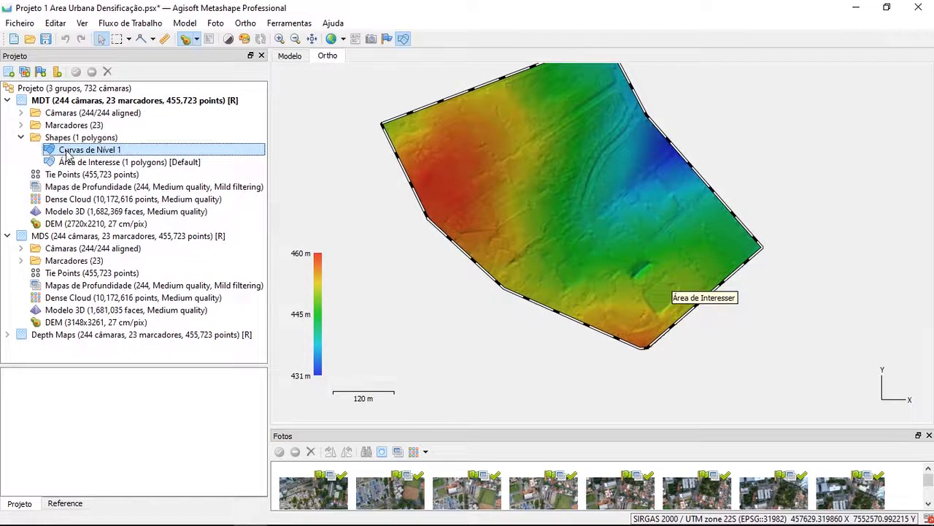
# Remove the Curvas de Nível 1 layer, including its shapes, from the MDT group
pyautogui.rightClick(67, 151)
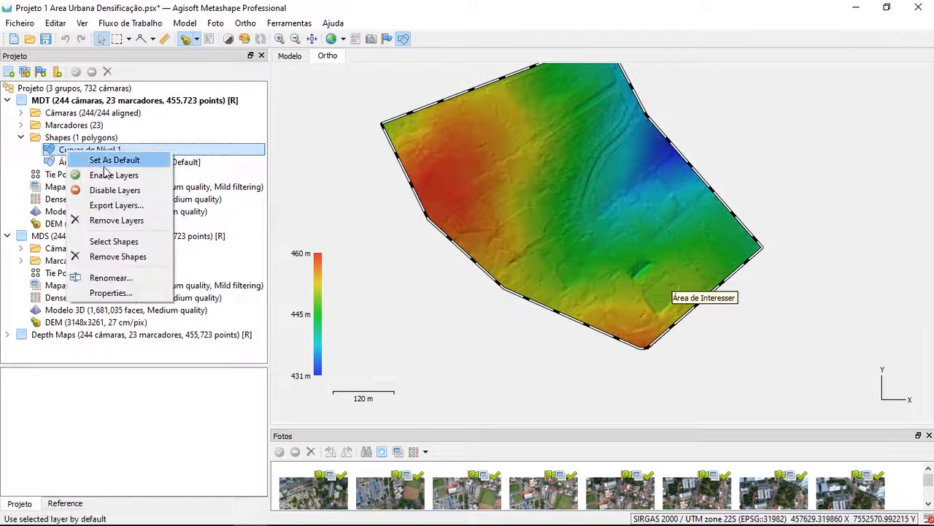
pyautogui.click(135, 220)
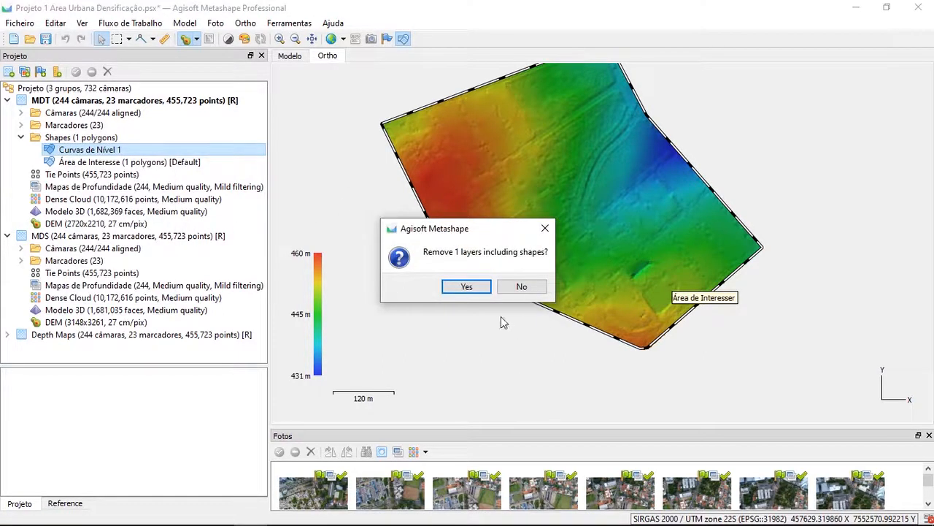
pyautogui.click(467, 286)
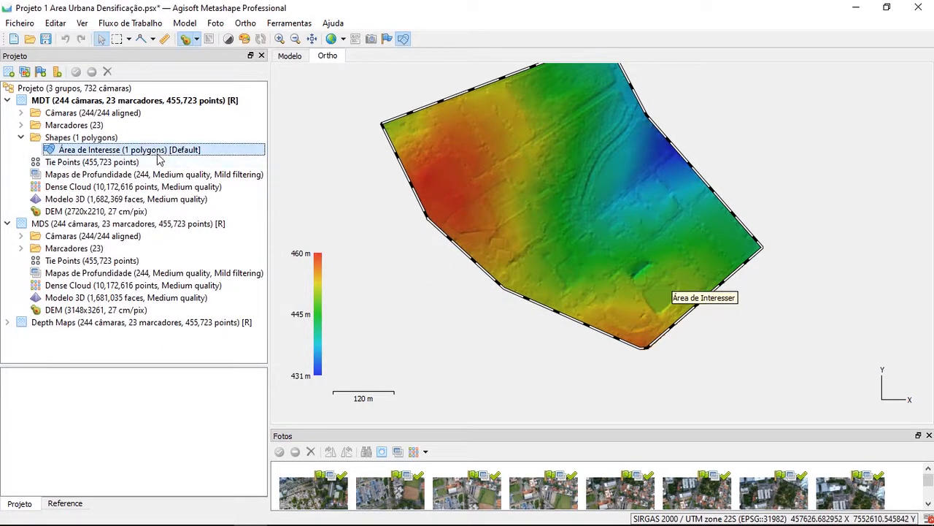
pyautogui.moveTo(654, 198); pyautogui.dragTo(651, 233)
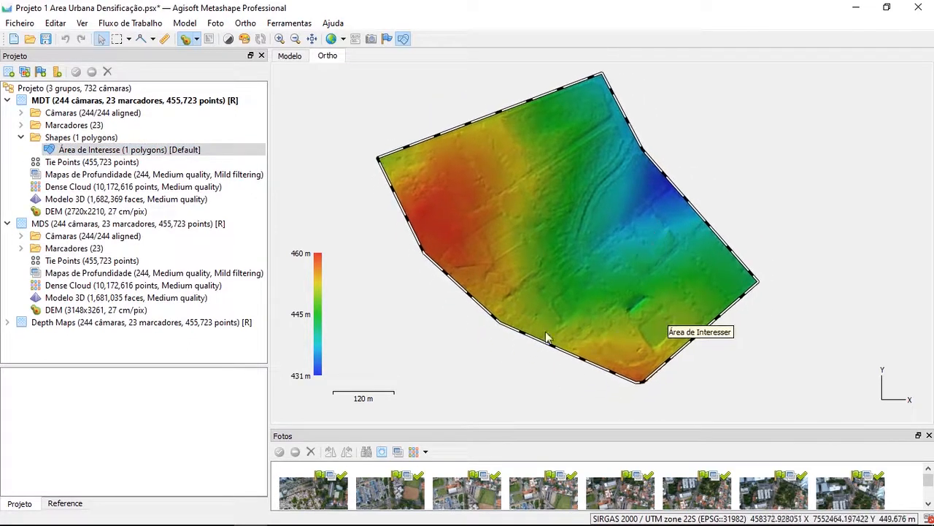
# Generate contours at a 1 m interval from the MDT group's clipped DEM
pyautogui.click(124, 211)
pyautogui.rightClick(124, 212)
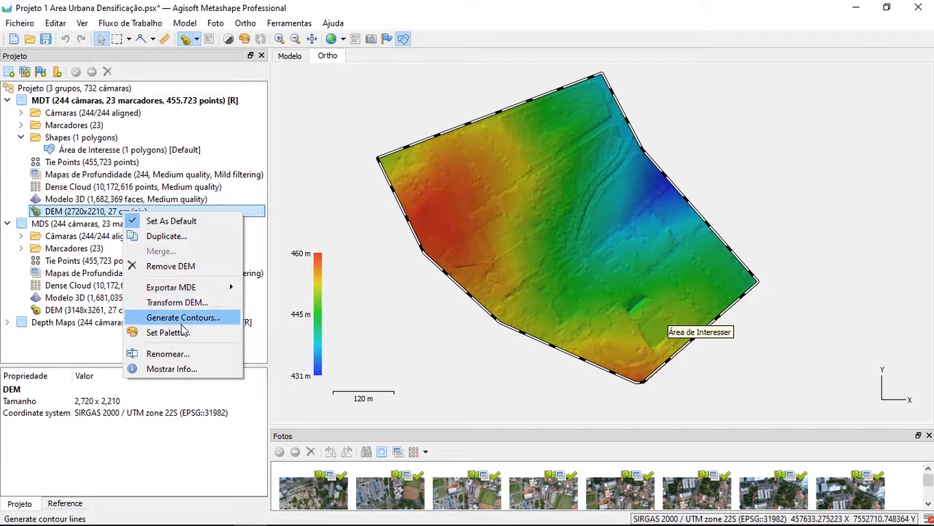
pyautogui.click(217, 325)
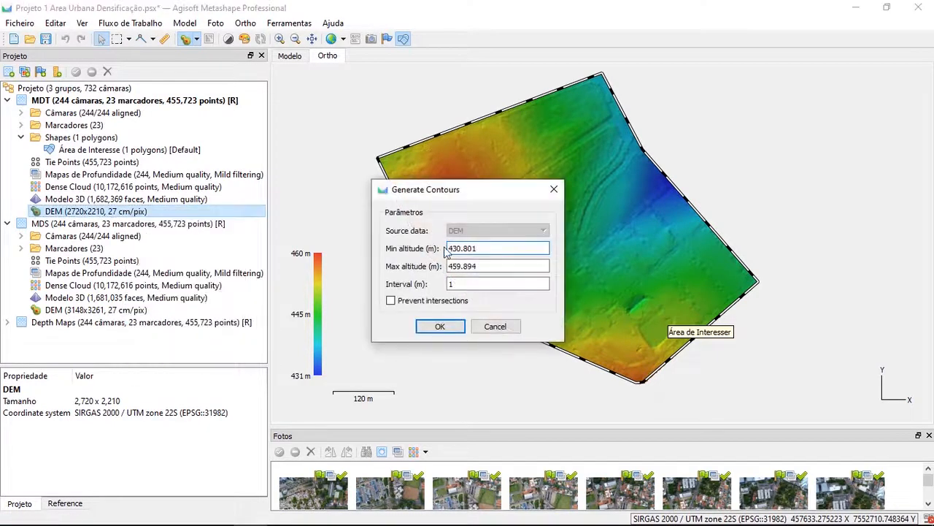
pyautogui.click(440, 327)
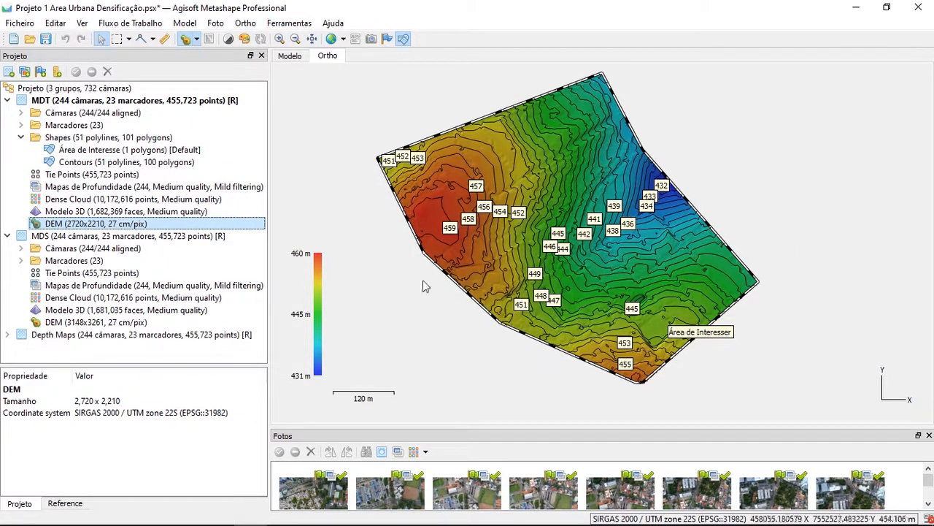
# Rename the new Contours layer as Curvas de Nível 1m and disable it
pyautogui.click(132, 152)
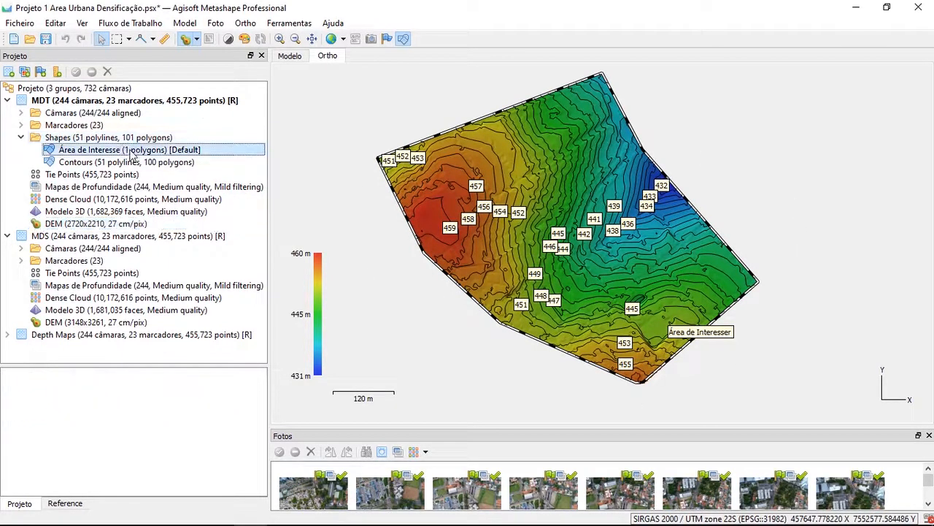
pyautogui.click(117, 162)
pyautogui.rightClick(115, 162)
pyautogui.click(182, 287)
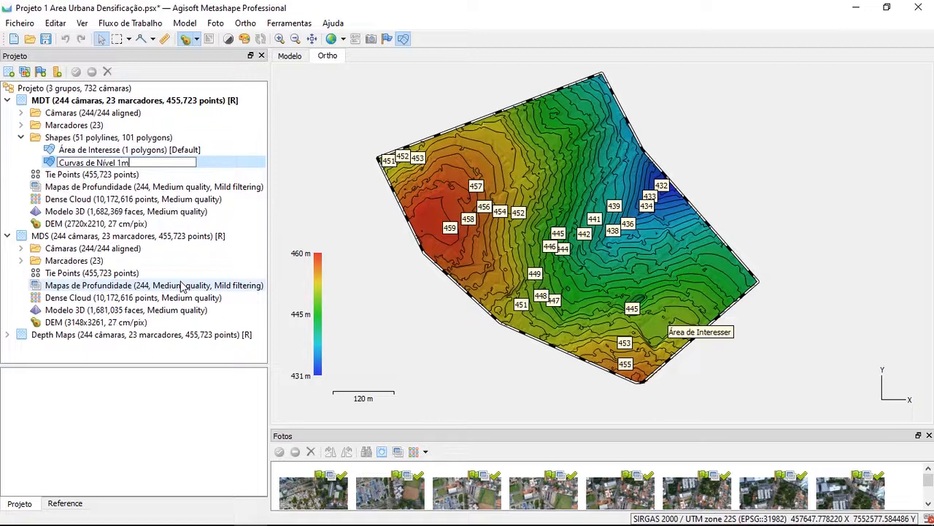
pyautogui.write('Curvas de Nível 1m')
pyautogui.press('Return')
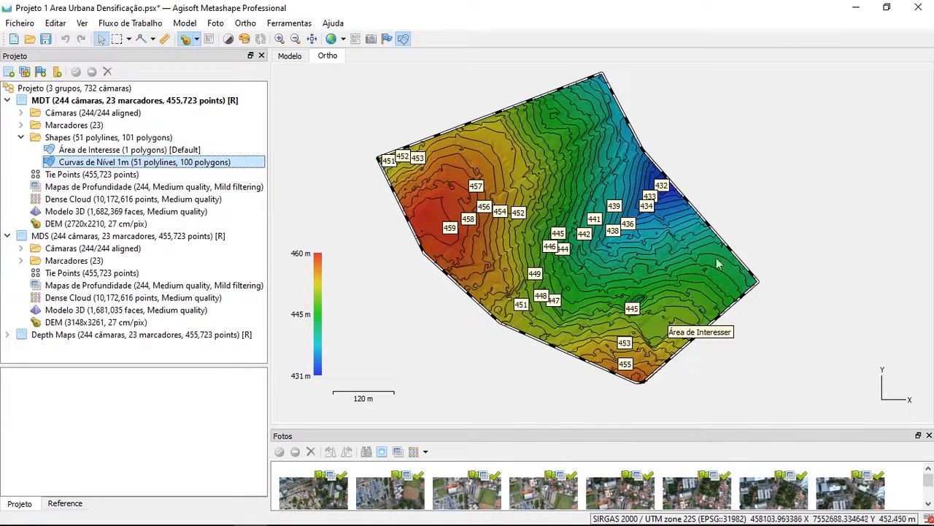
pyautogui.rightClick(184, 166)
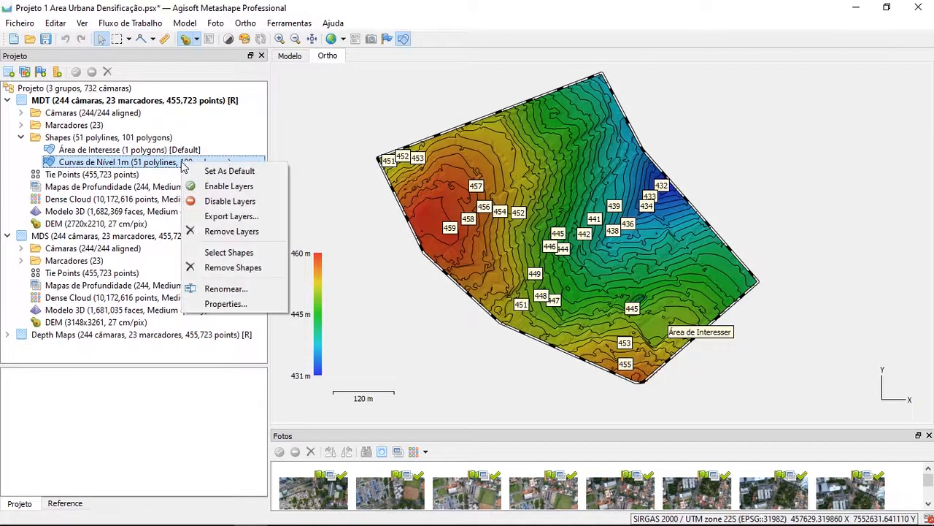
pyautogui.click(235, 200)
# Generate contours at a 5 m interval from the MDT group's DEM, with Prevent intersections turned off
pyautogui.click(98, 225)
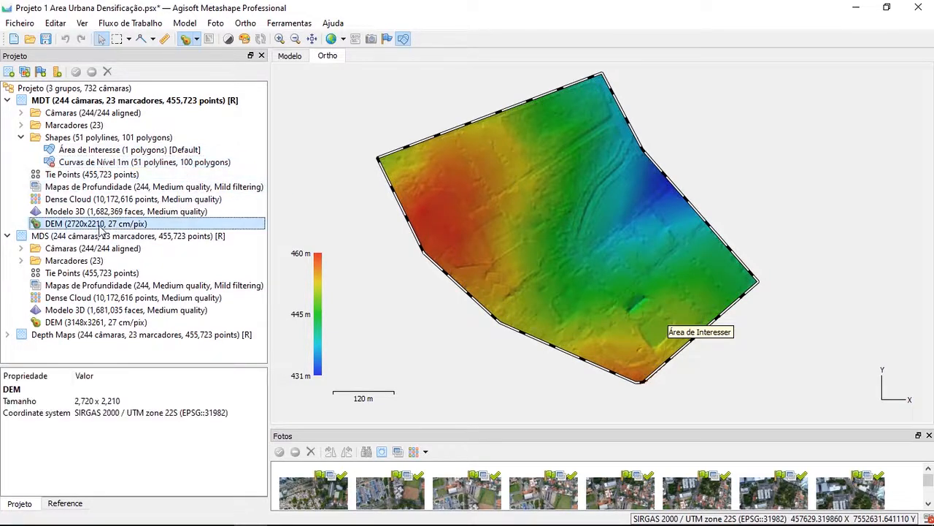
pyautogui.rightClick(100, 227)
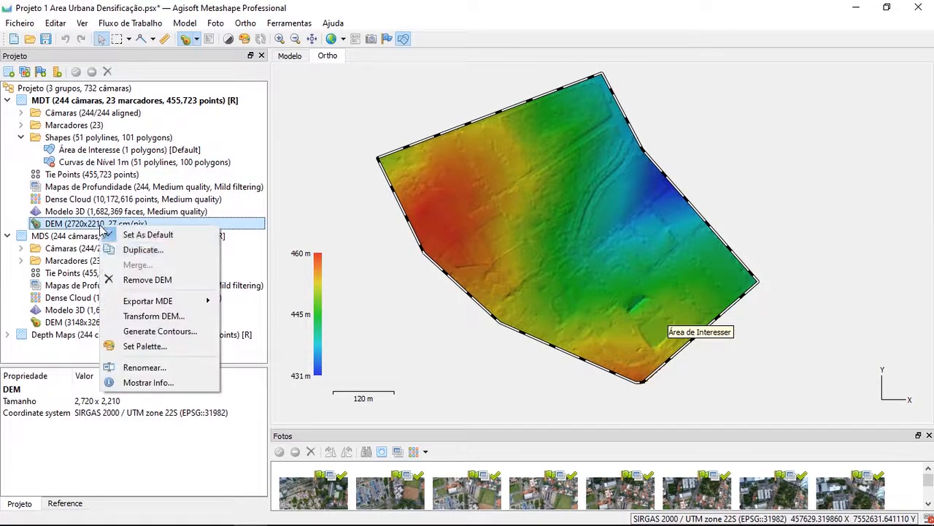
pyautogui.click(163, 330)
pyautogui.moveTo(454, 284); pyautogui.dragTo(429, 284)
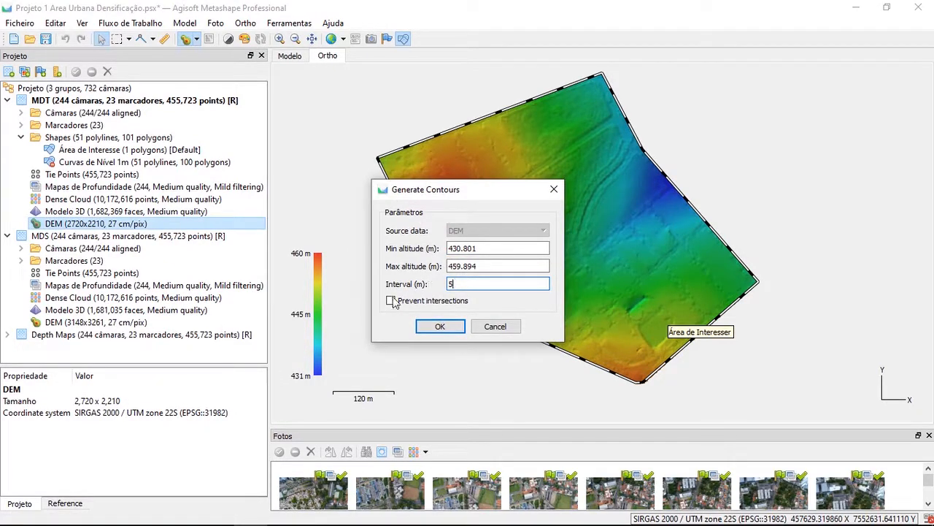
pyautogui.click(433, 326)
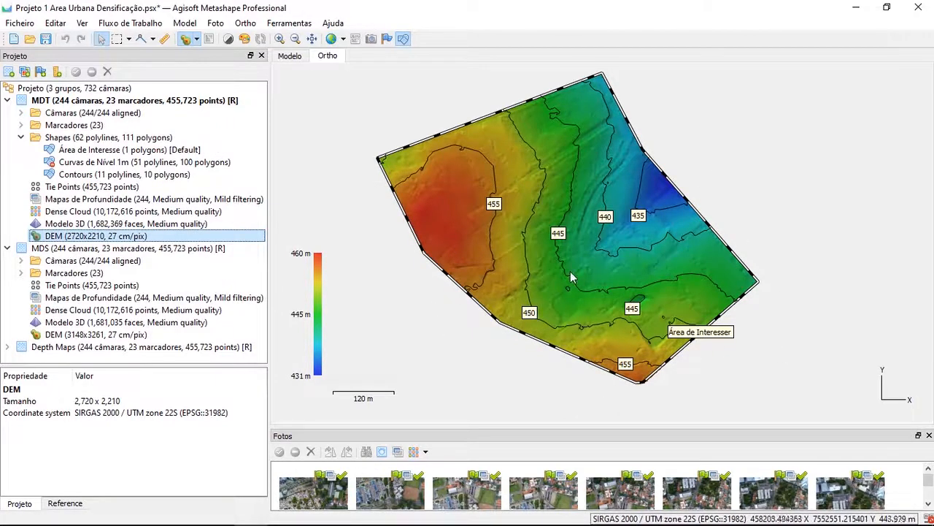
# Delete the tiny closed contour between the 445 and 450 m lines and the one just west of the 450 m line
pyautogui.scroll(5, 570, 271)
pyautogui.click(566, 317)
pyautogui.press('Delete')
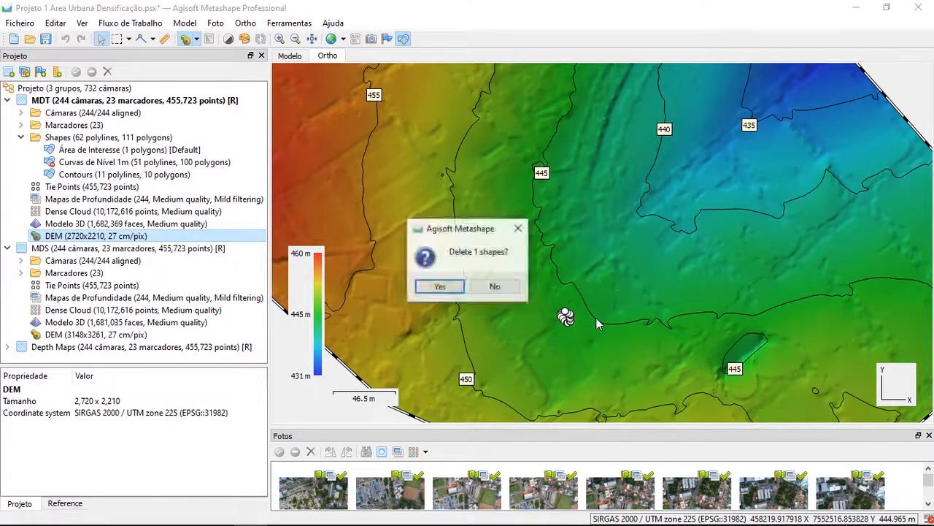
pyautogui.press('Return')
pyautogui.click(442, 176)
pyautogui.press('Delete')
pyautogui.press('Return')
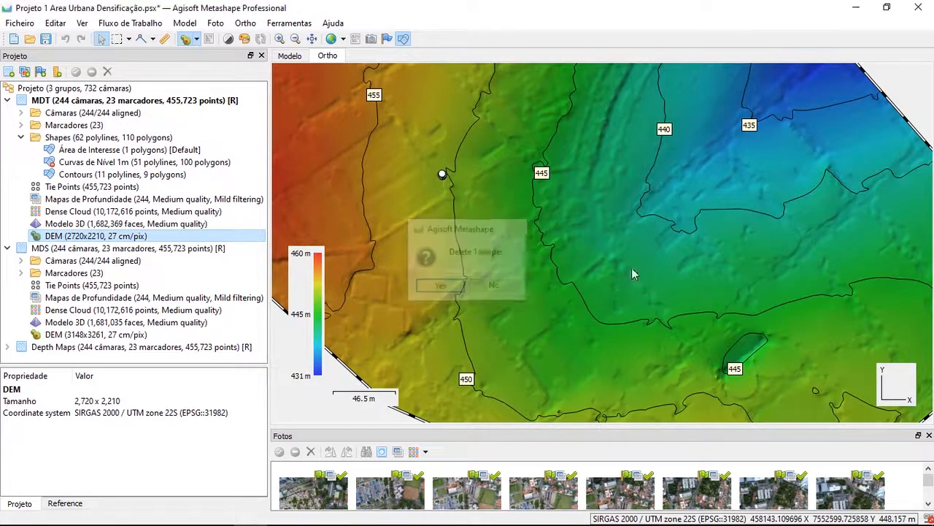
# Delete the tiny closed contour beside the southern 450 m line and the small one southeast of the closed 445 m contour
pyautogui.scroll(-2, 633, 292)
pyautogui.scroll(5, 621, 334)
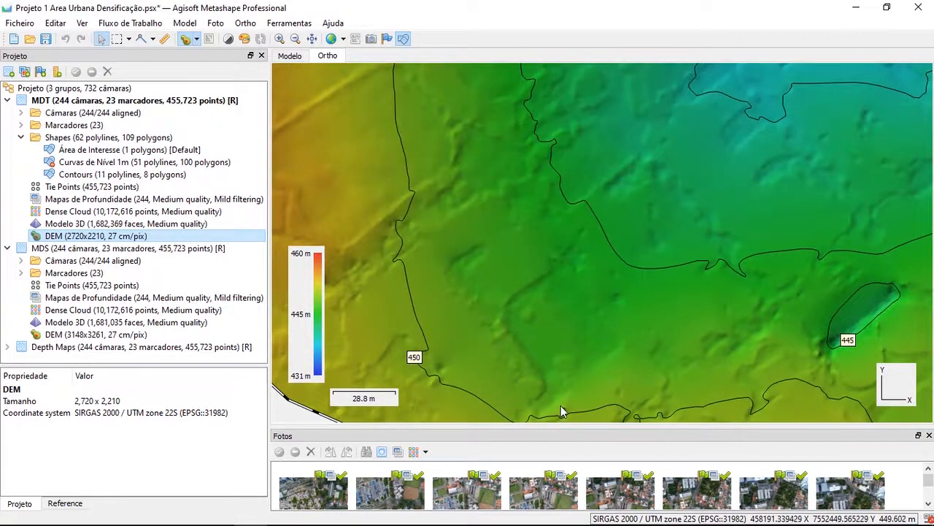
pyautogui.press('Delete')
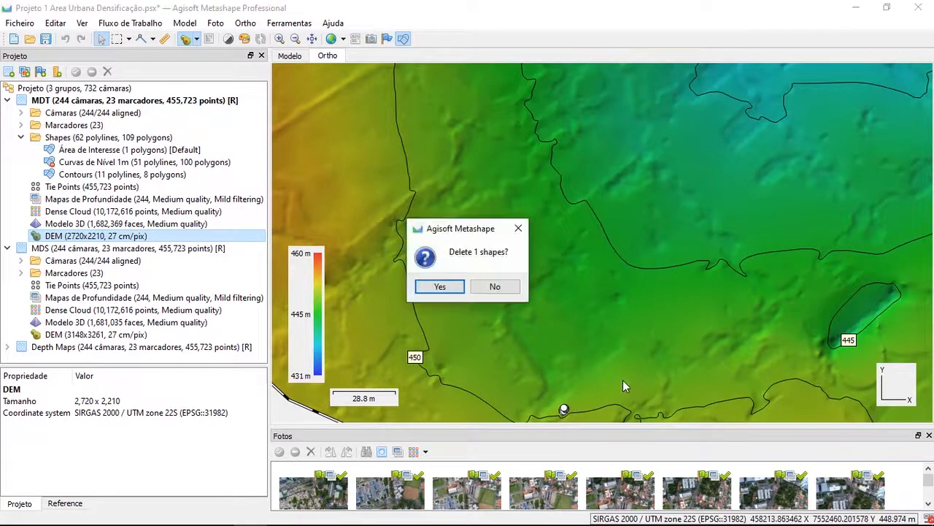
pyautogui.press('Return')
pyautogui.scroll(-4, 656, 312)
pyautogui.moveTo(729, 334); pyautogui.dragTo(656, 303)
pyautogui.scroll(4, 693, 305)
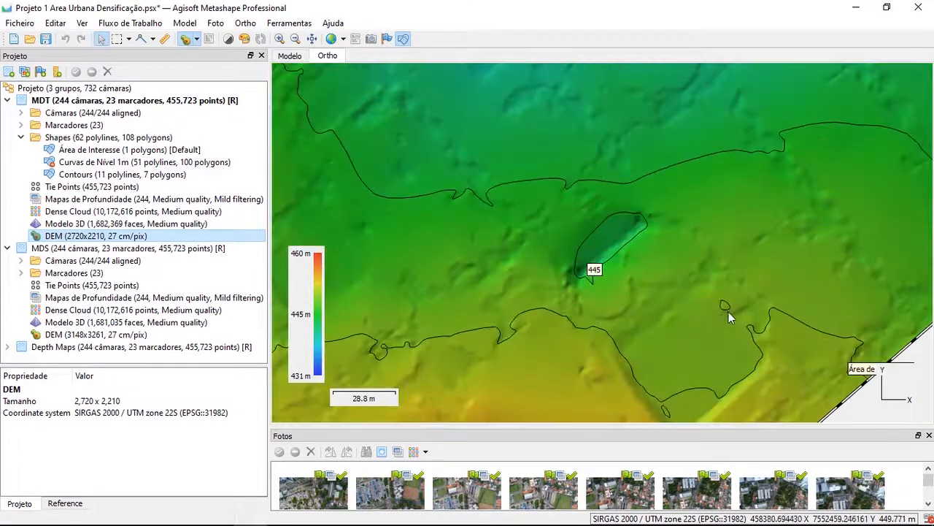
pyautogui.press('Delete')
pyautogui.press('Return')
pyautogui.scroll(-5, 722, 326)
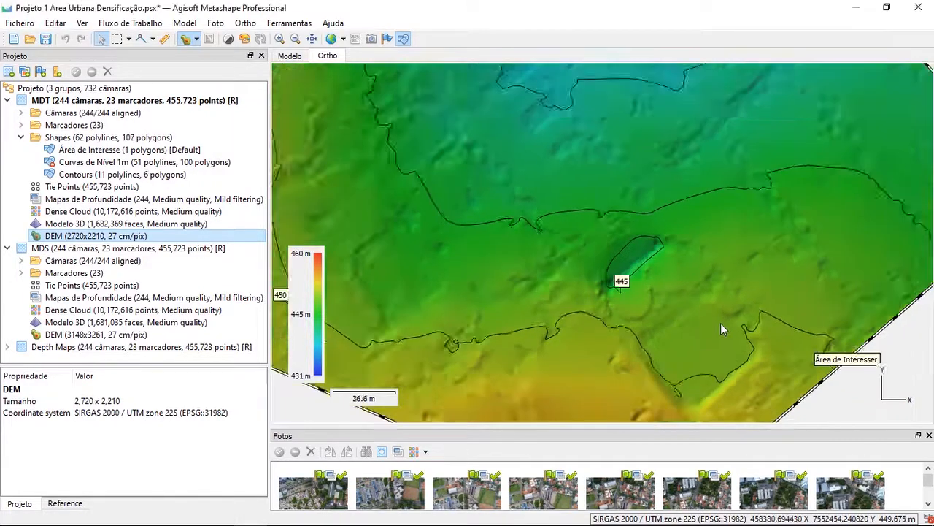
# Delete the three tiny closed contours beside the northern stretches of the 440, 445 and 450 m lines
pyautogui.scroll(4, 620, 251)
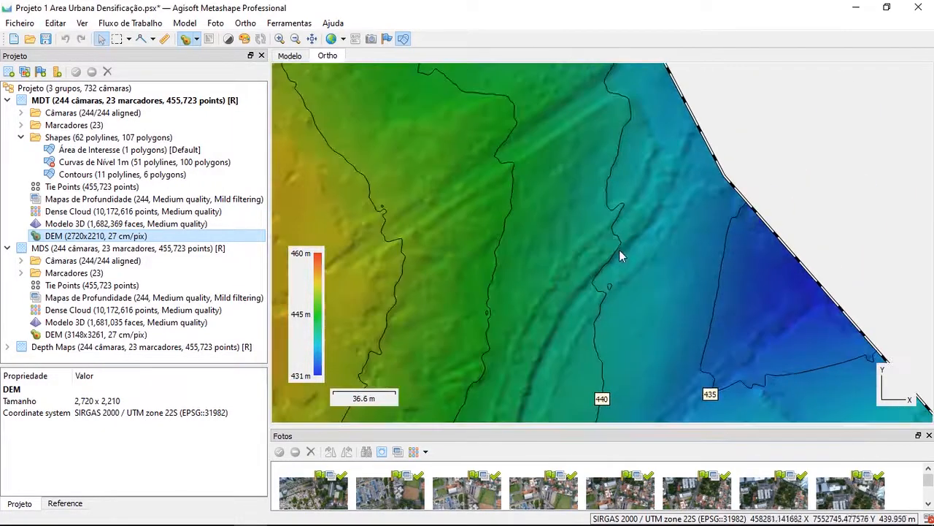
pyautogui.press('Delete')
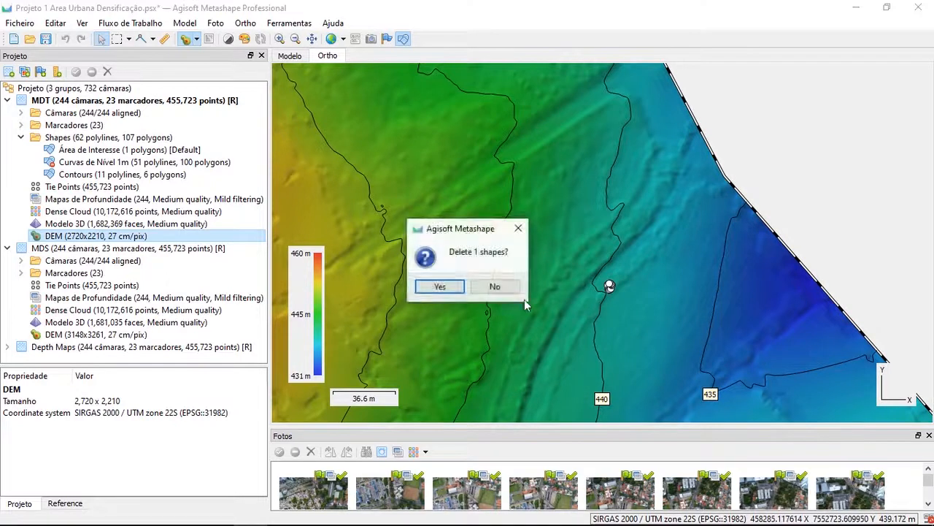
pyautogui.press('Return')
pyautogui.click(487, 314)
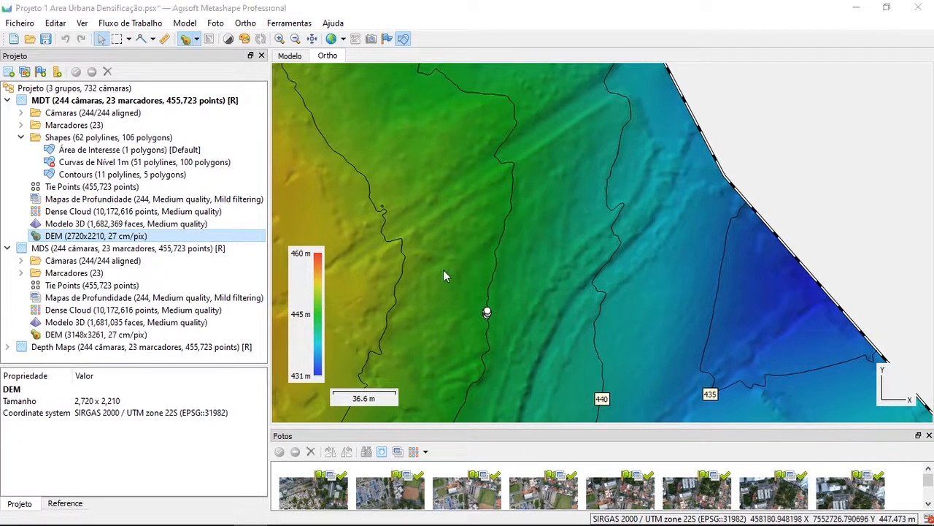
pyautogui.press('Delete')
pyautogui.press('Return')
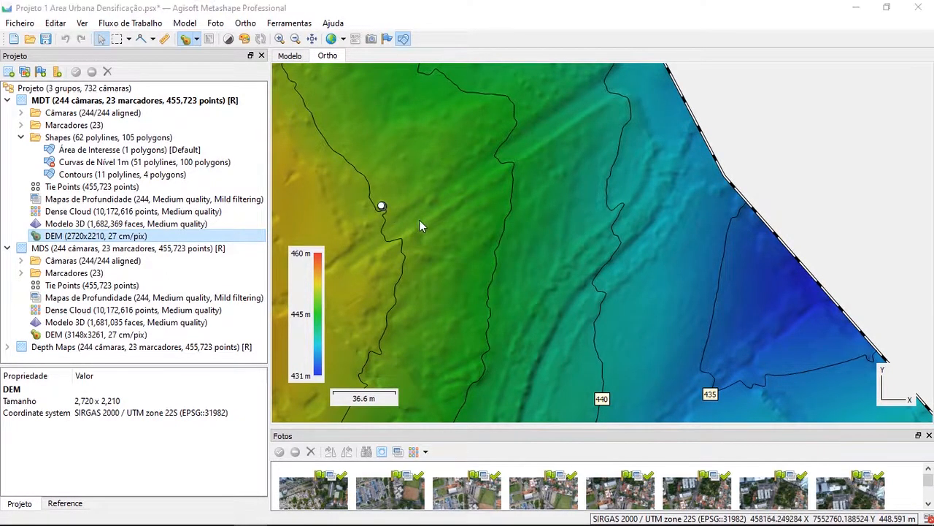
pyautogui.press('Delete')
pyautogui.press('Return')
pyautogui.scroll(-4, 552, 328)
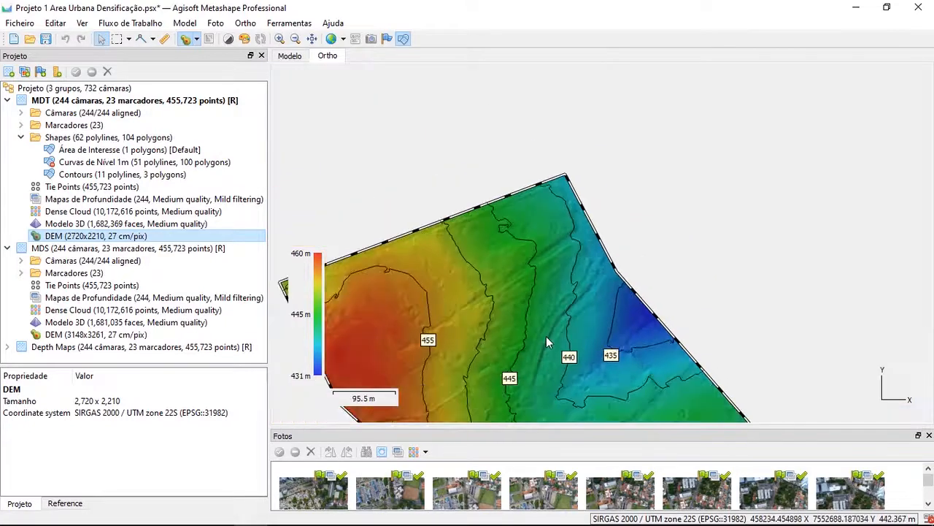
pyautogui.moveTo(548, 349); pyautogui.dragTo(541, 235)
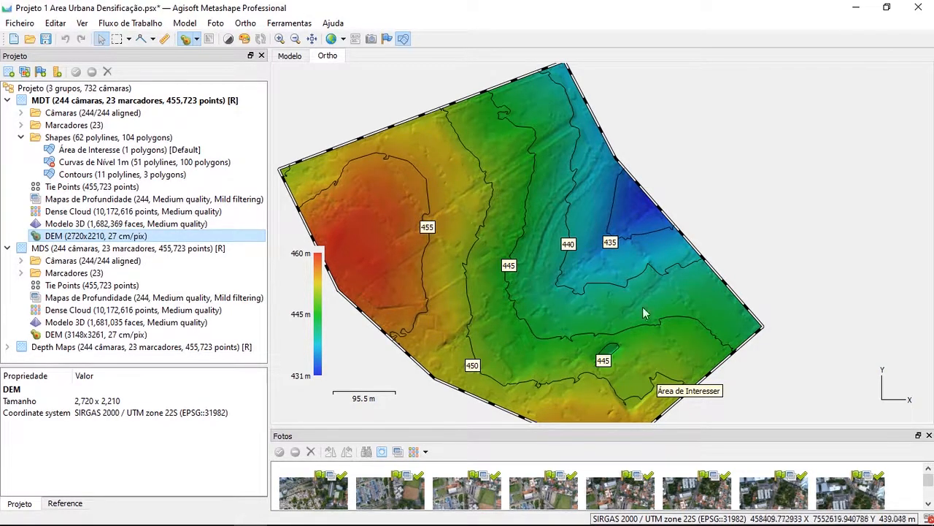
pyautogui.moveTo(611, 308); pyautogui.dragTo(593, 272)
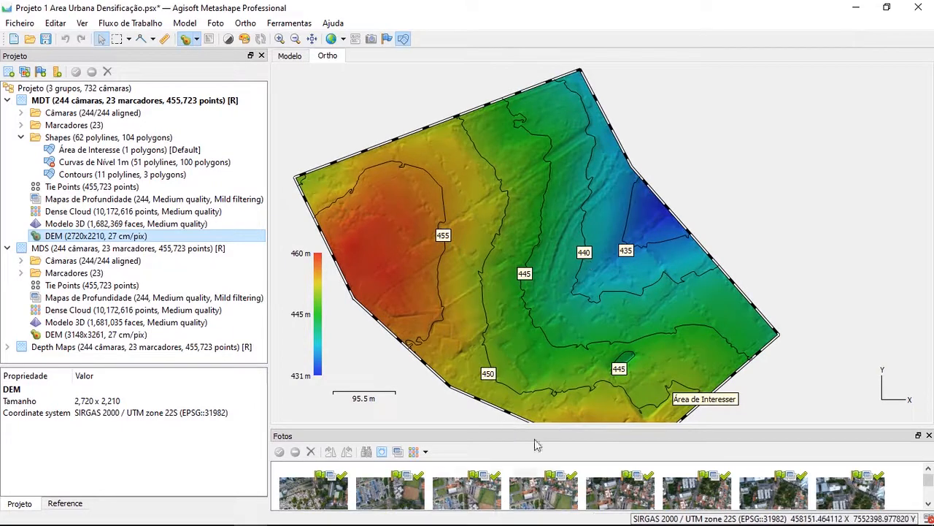
pyautogui.moveTo(755, 381); pyautogui.dragTo(767, 333)
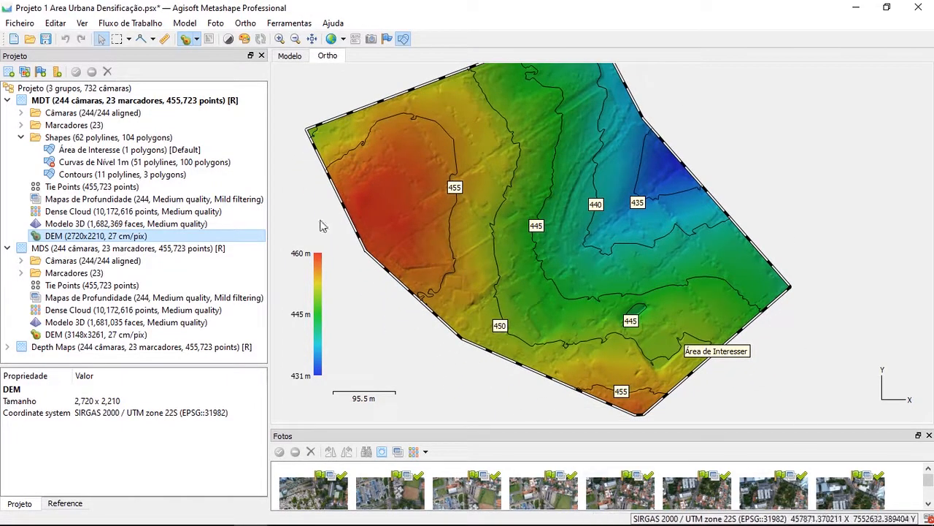
# Rename the new Contours layer as Curvas de Nível 5m and disable it
pyautogui.click(135, 236)
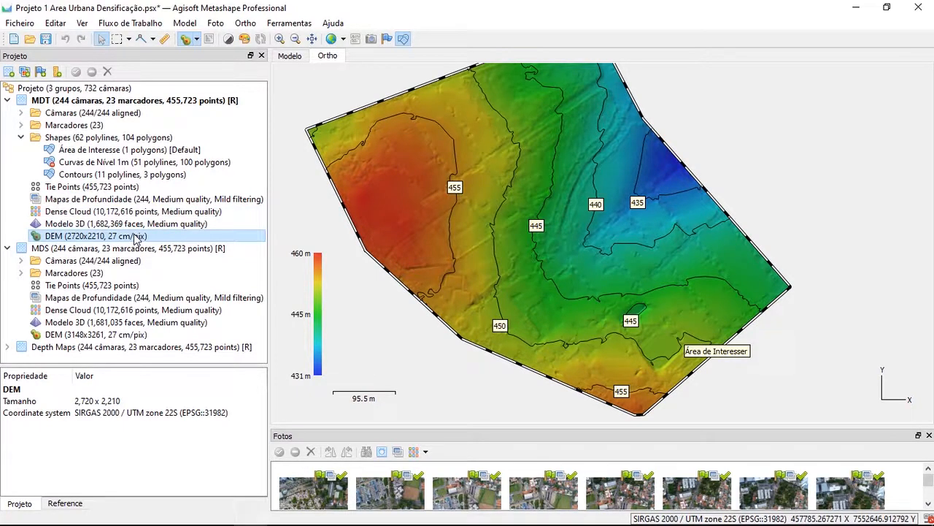
pyautogui.click(102, 174)
pyautogui.rightClick(100, 174)
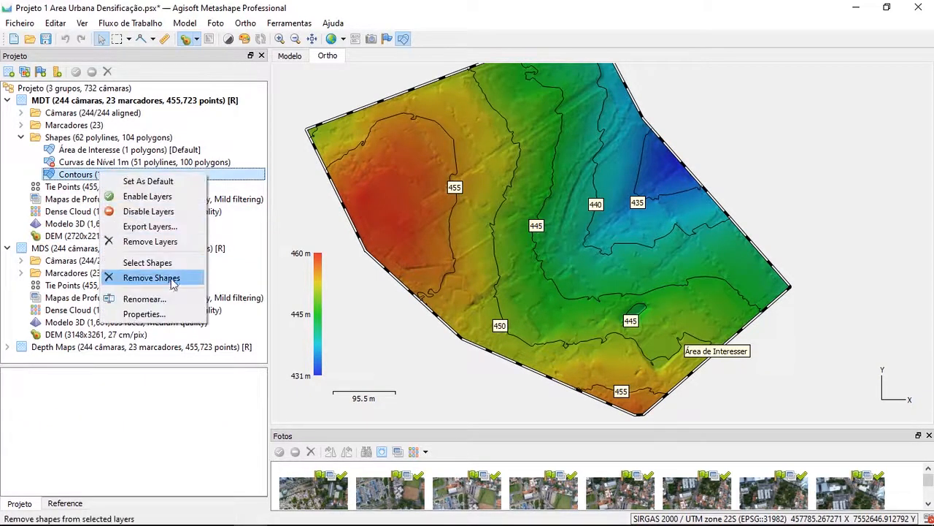
pyautogui.click(182, 299)
pyautogui.write('Curvas de Nível 5m')
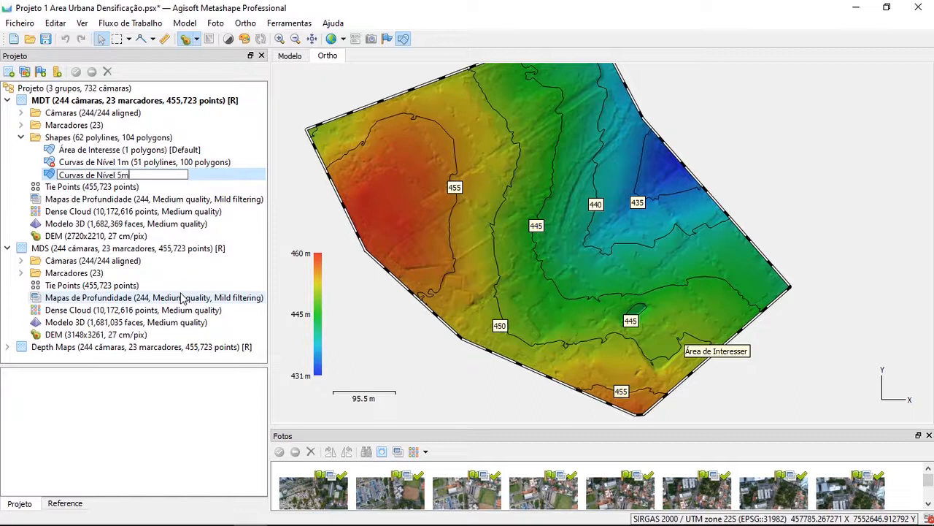
pyautogui.press('Return')
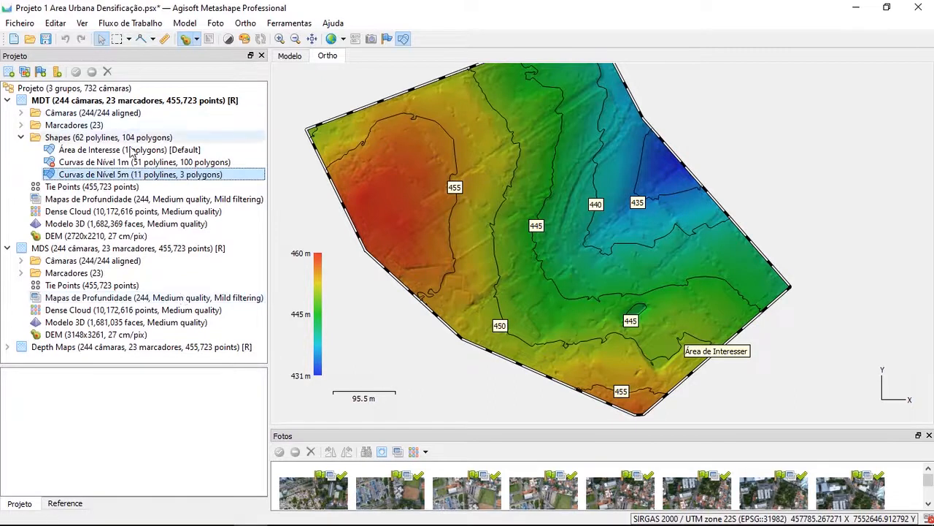
pyautogui.rightClick(136, 178)
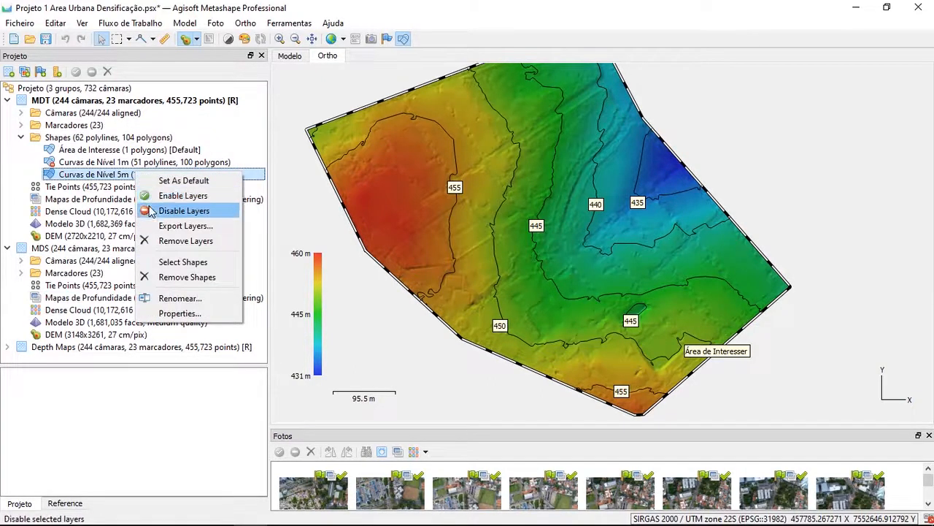
pyautogui.click(153, 209)
# Generate contours at a 0.5 m interval from the MDT group's DEM, with Prevent intersections turned off
pyautogui.click(99, 236)
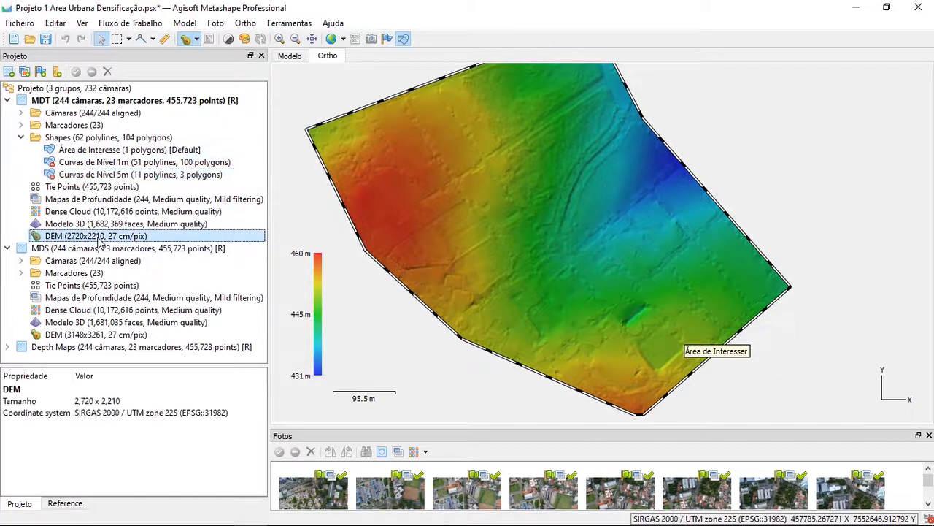
pyautogui.rightClick(99, 238)
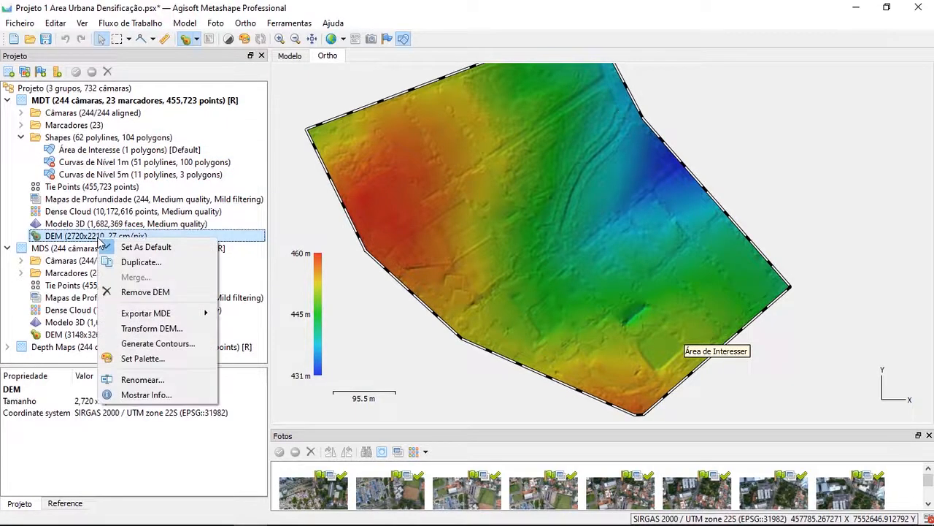
pyautogui.click(126, 344)
pyautogui.doubleClick(448, 285)
pyautogui.write('0')
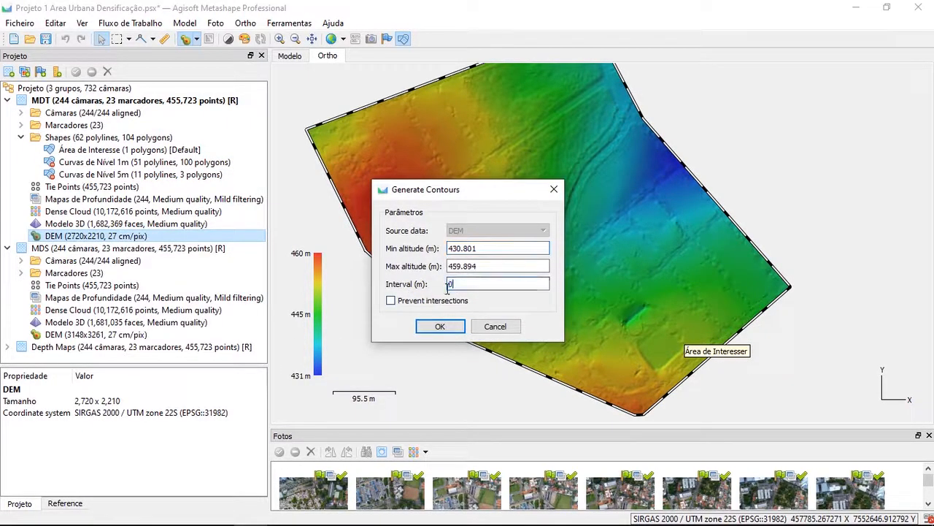
pyautogui.write('.5')
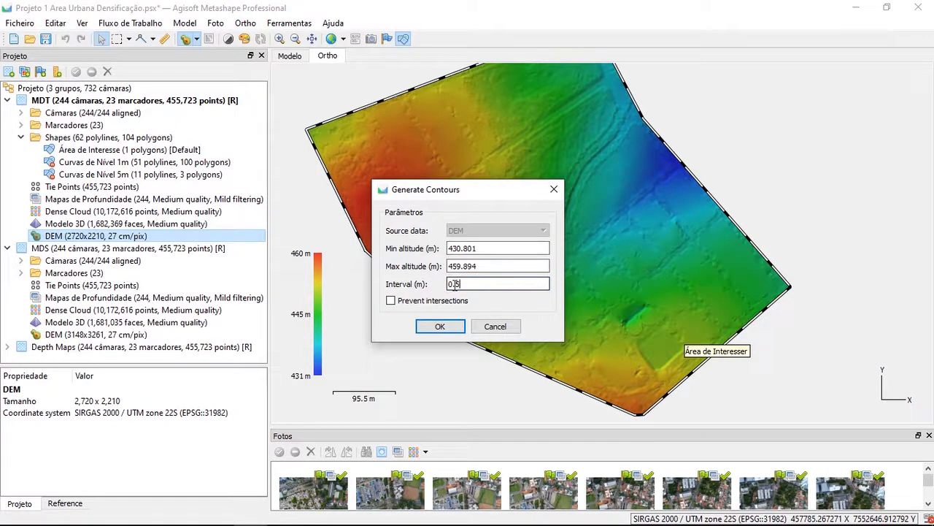
pyautogui.press('Return')
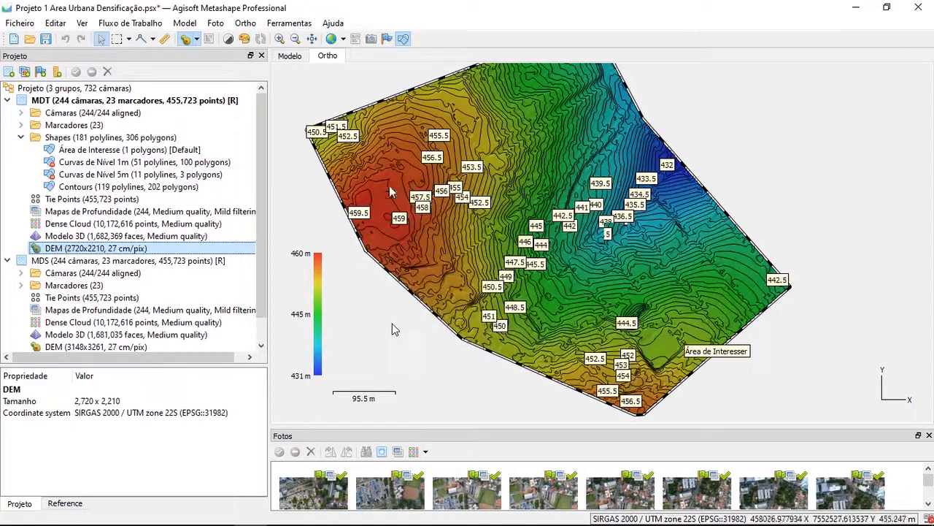
# Disable the new 0.5 m Contours layer and enable the Curvas de Nível 1m layer
pyautogui.scroll(1, 511, 232)
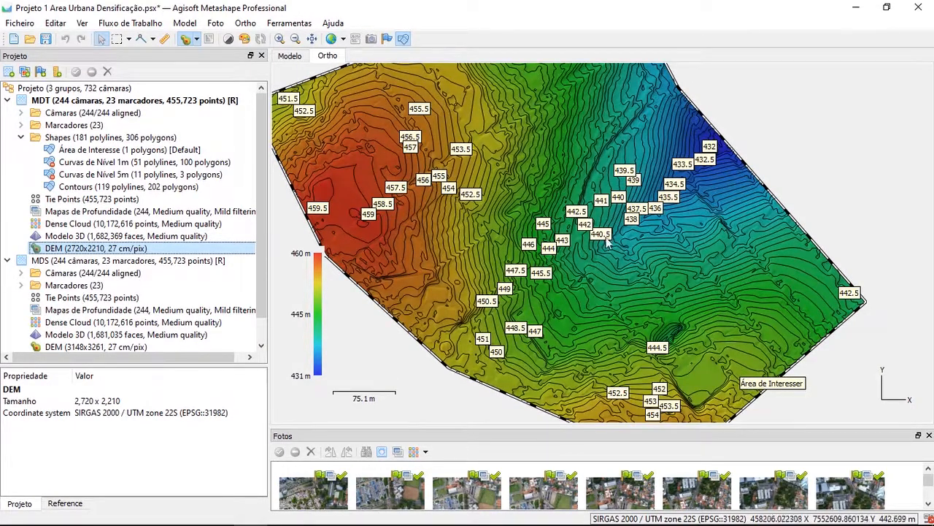
pyautogui.scroll(-2, 616, 244)
pyautogui.scroll(2, 552, 227)
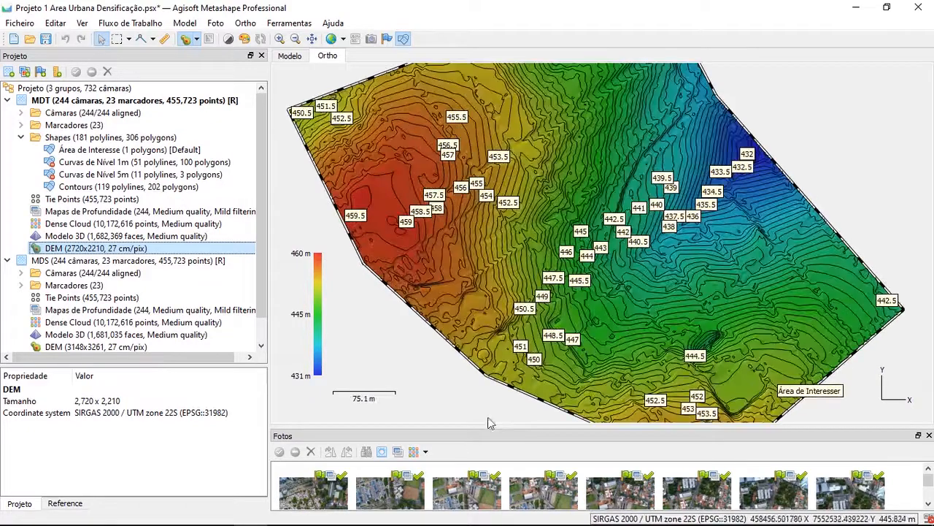
pyautogui.click(95, 187)
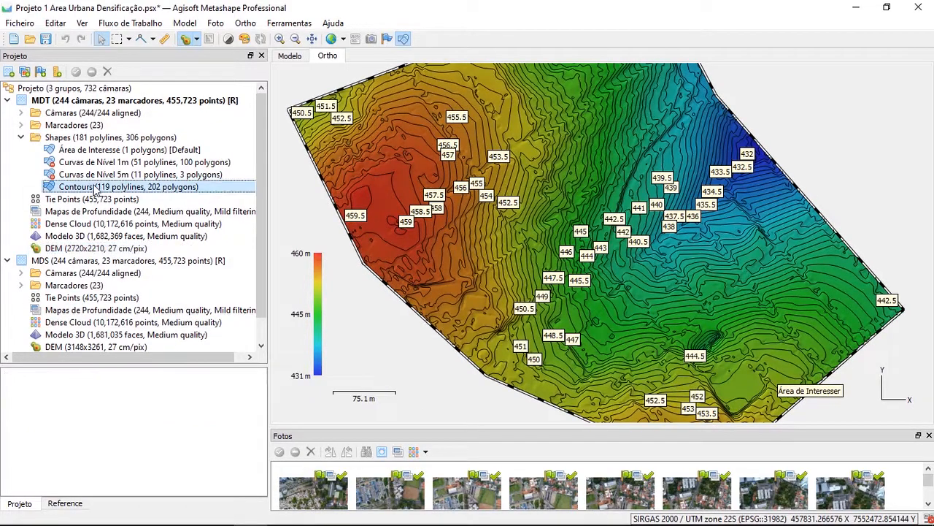
pyautogui.scroll(-1, 861, 275)
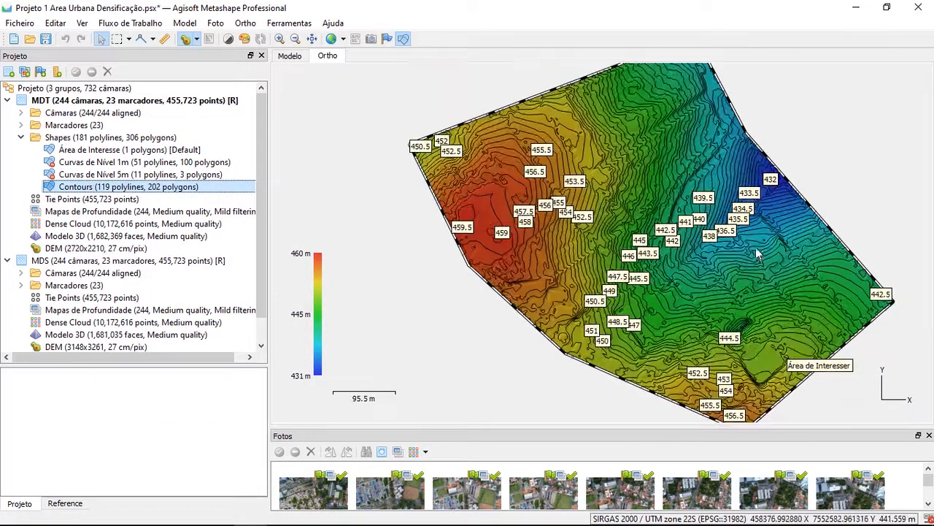
pyautogui.scroll(2, 757, 249)
pyautogui.rightClick(94, 188)
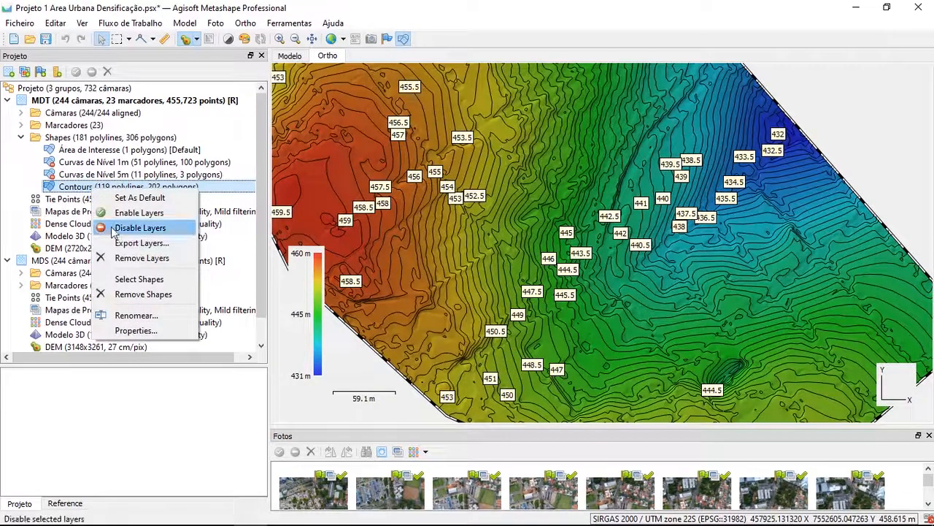
pyautogui.click(142, 227)
pyautogui.click(115, 163)
pyautogui.rightClick(120, 166)
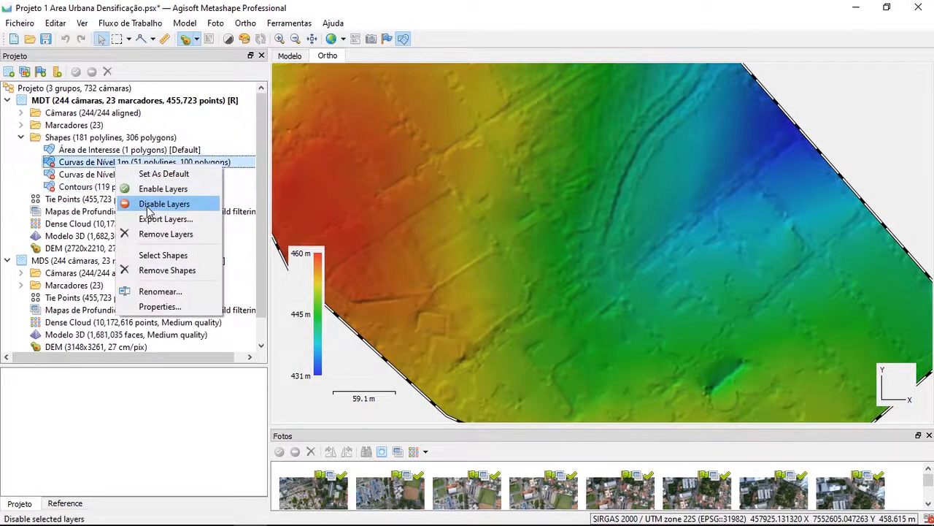
pyautogui.click(148, 185)
# Delete the small closed contour just northeast of the 447 m label in the Curvas de Nível 1m layer
pyautogui.scroll(-2, 620, 303)
pyautogui.scroll(2, 620, 299)
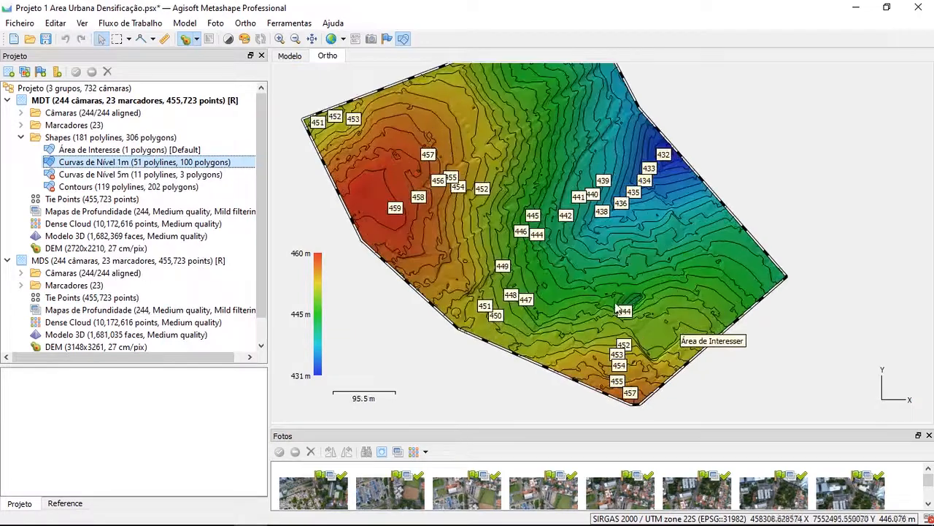
pyautogui.click(471, 268)
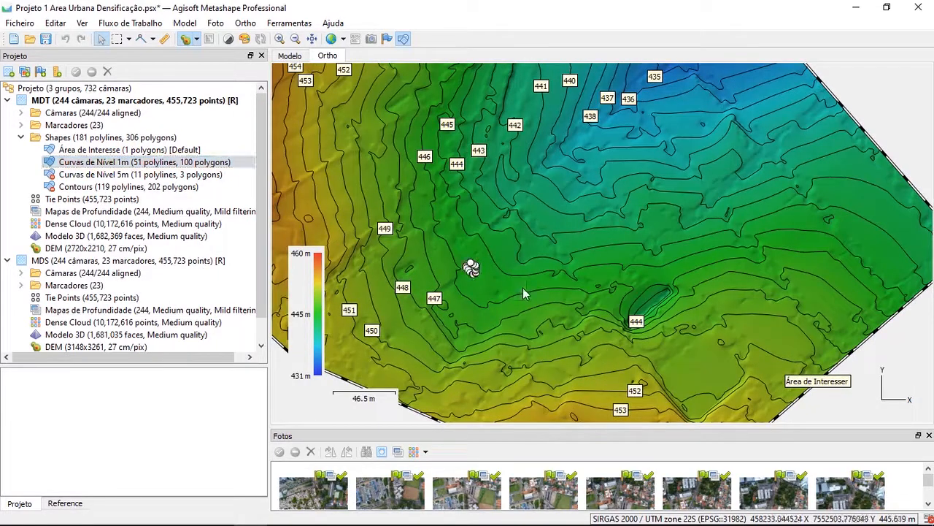
pyautogui.press('Delete')
pyautogui.click(441, 285)
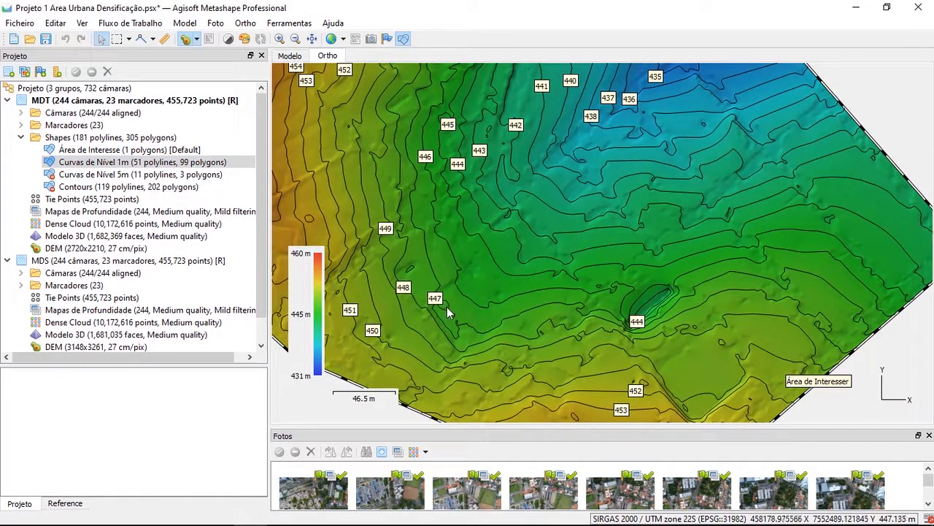
# Examine the course of the 447 m and 446 m contour lines in the Curvas de Nível 1m layer
pyautogui.click(447, 307)
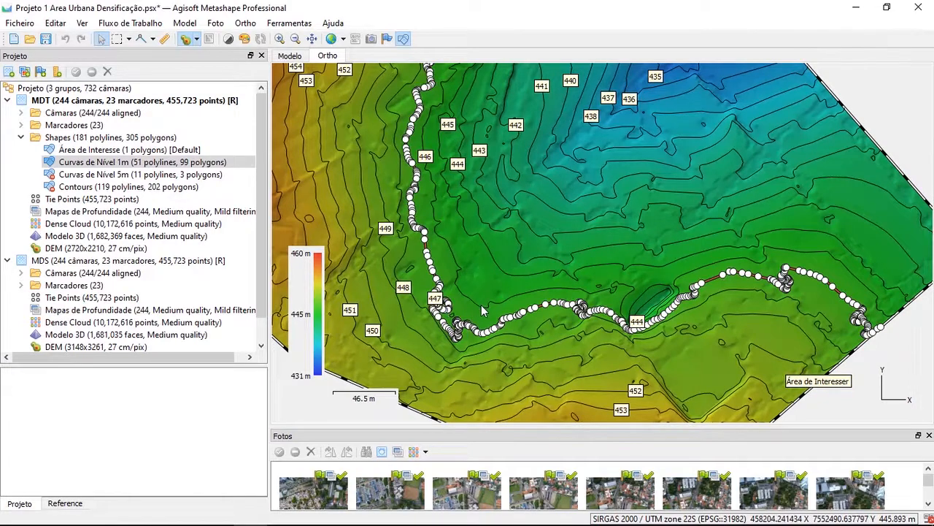
pyautogui.scroll(-2, 481, 305)
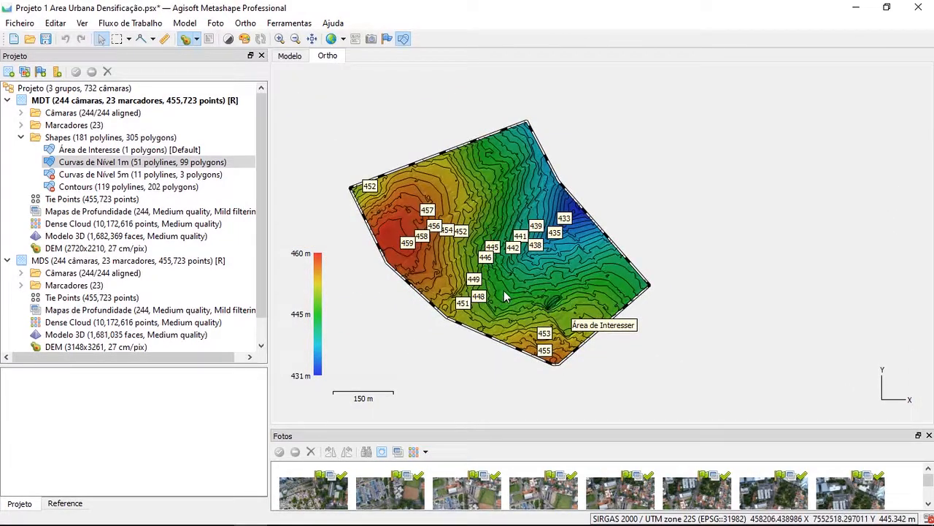
pyautogui.scroll(4, 496, 298)
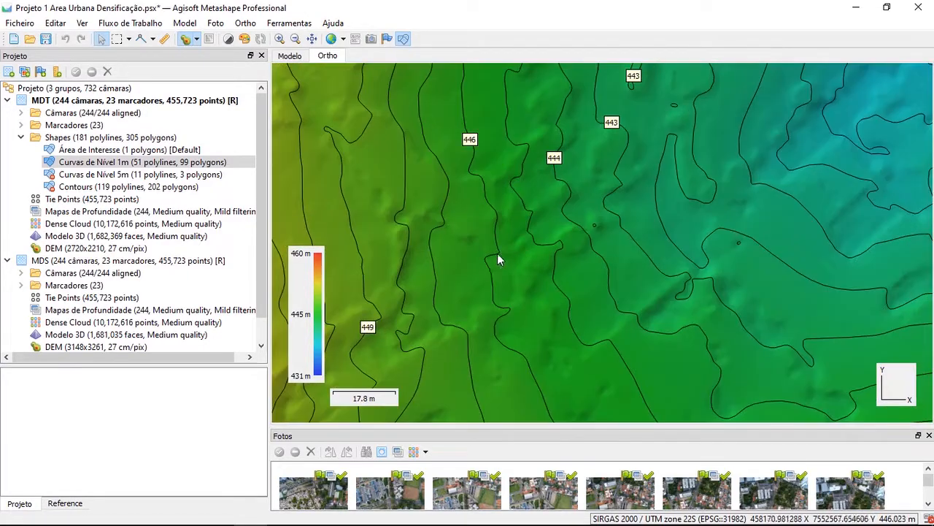
pyautogui.scroll(-3, 496, 252)
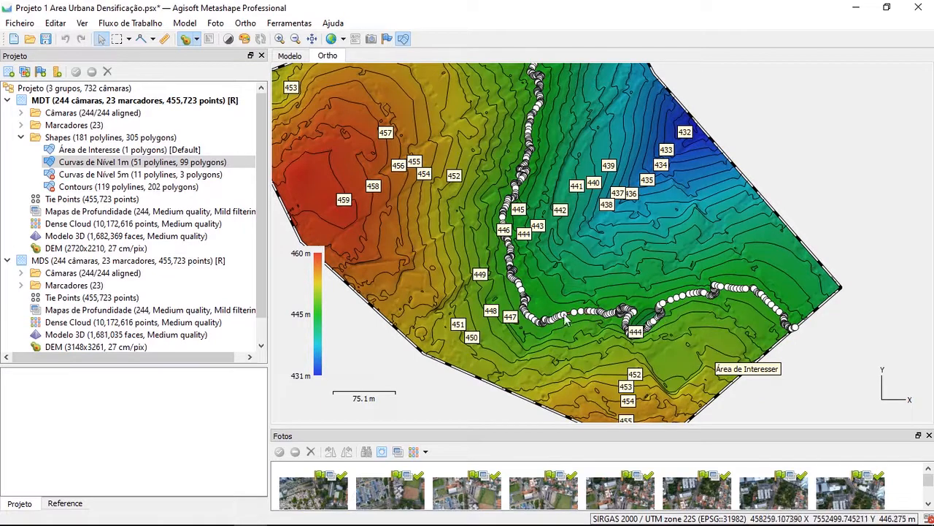
pyautogui.scroll(-1, 518, 209)
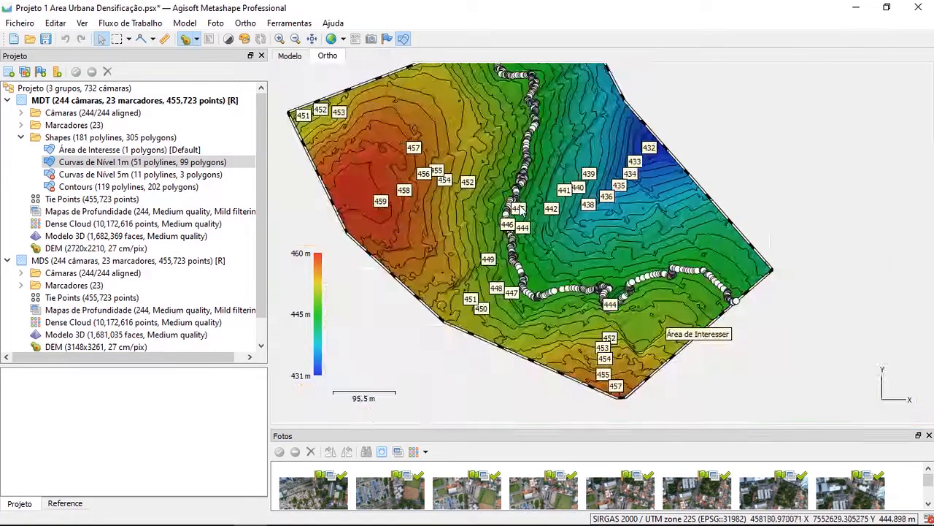
# Reshape the larger of the two small closed 443 m contours by moving two vertices on its southeastern side outward
pyautogui.scroll(9, 547, 210)
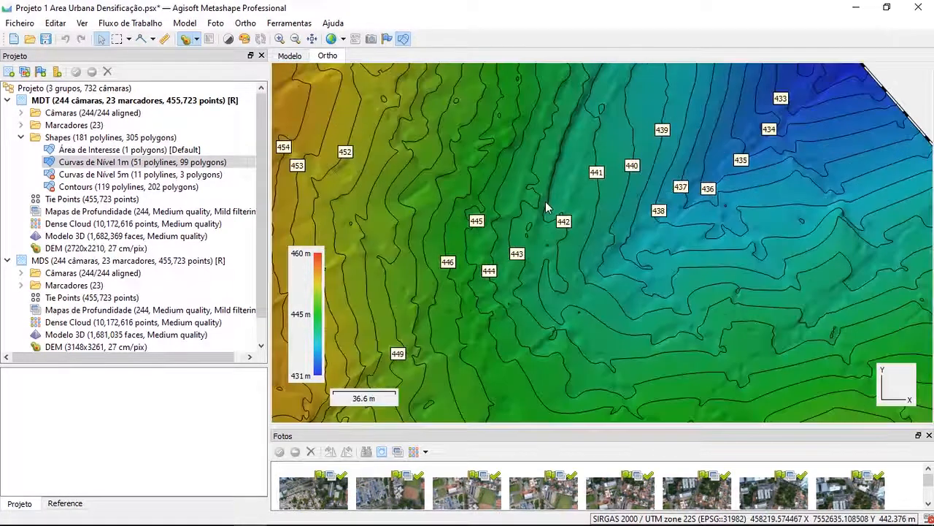
pyautogui.scroll(2, 495, 255)
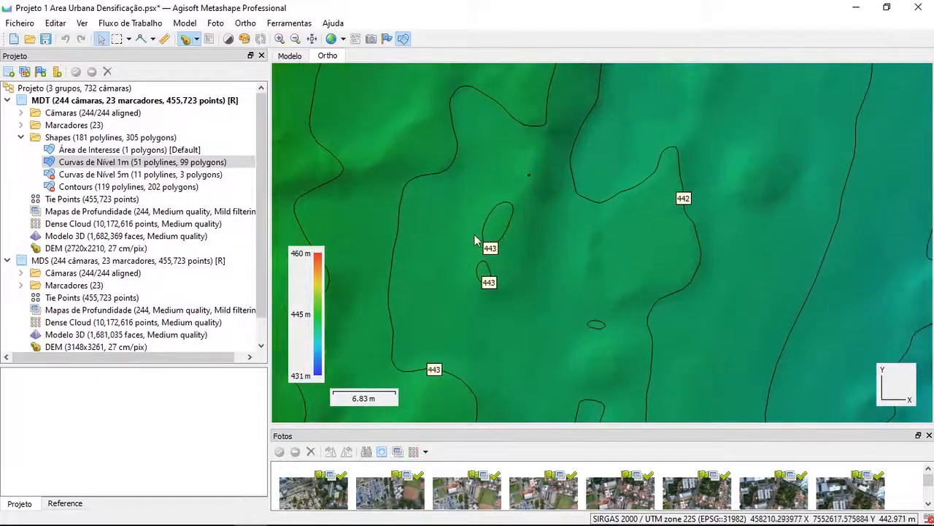
pyautogui.scroll(2, 474, 241)
pyautogui.click(561, 222)
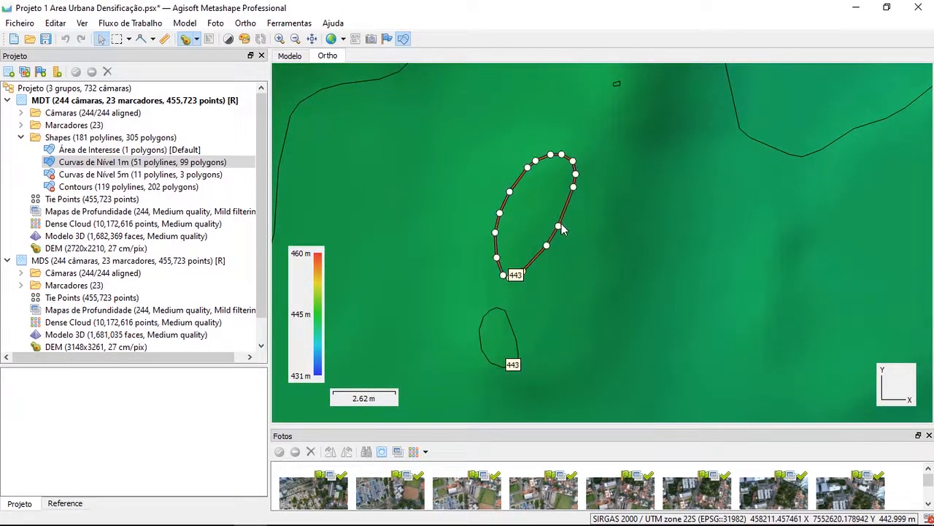
pyautogui.moveTo(563, 227); pyautogui.dragTo(688, 267)
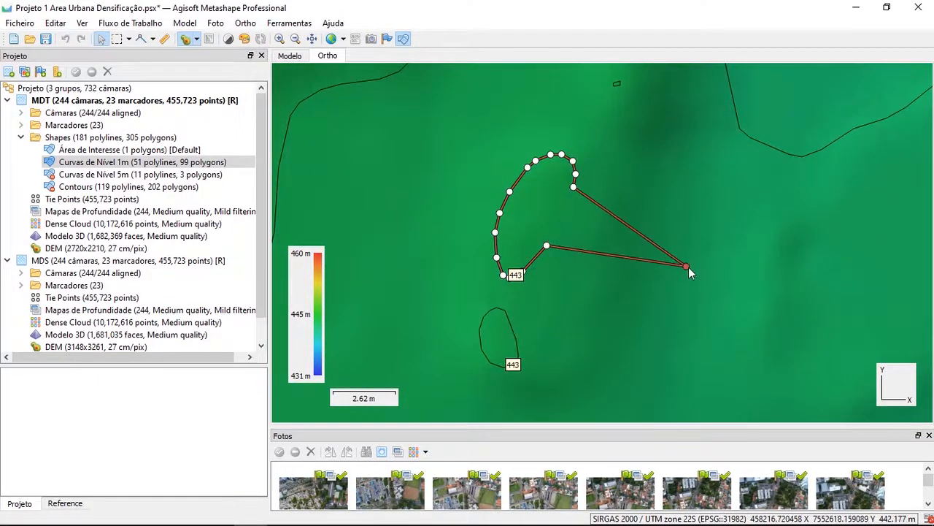
pyautogui.click(634, 303)
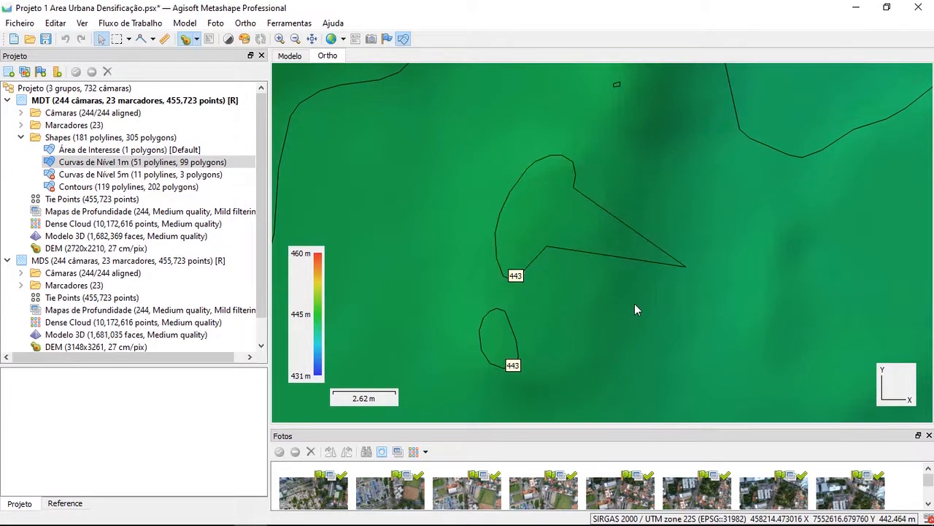
pyautogui.click(607, 254)
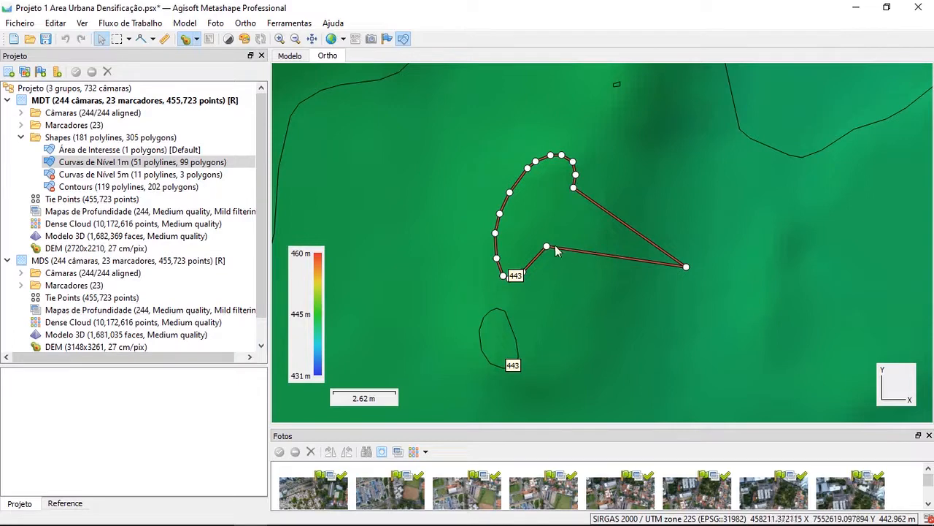
pyautogui.moveTo(547, 247); pyautogui.dragTo(560, 306)
pyautogui.click(611, 232)
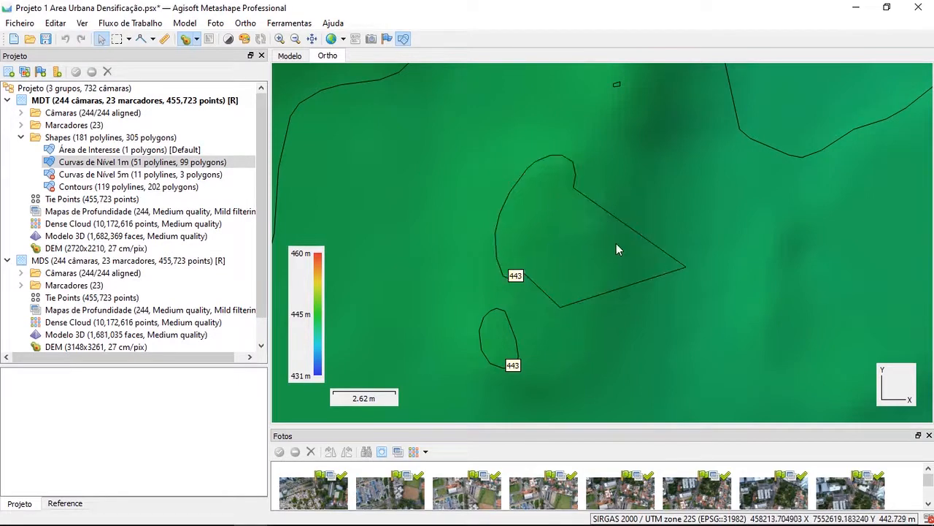
# Insert additional vertices along the long northeastern edge of the reshaped 443 m contour and adjust their positions
pyautogui.scroll(-5, 616, 243)
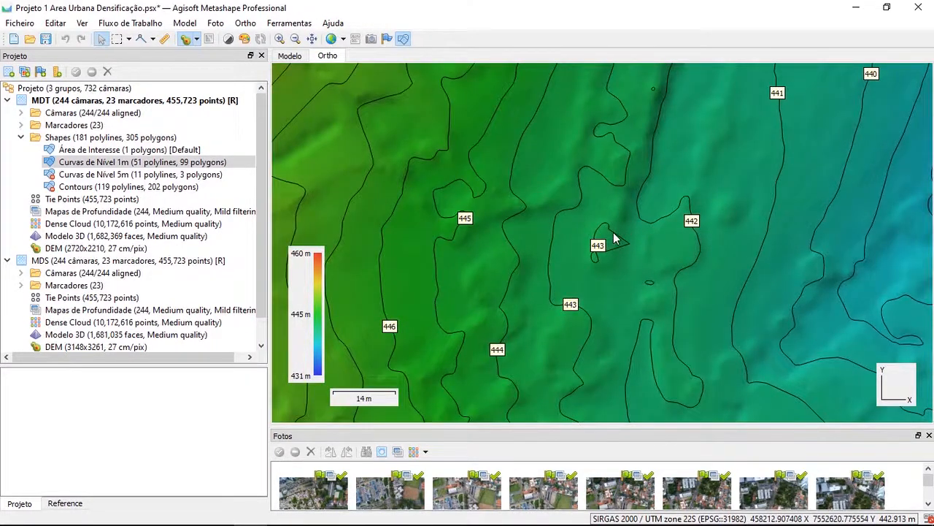
pyautogui.scroll(6, 613, 232)
pyautogui.click(613, 232)
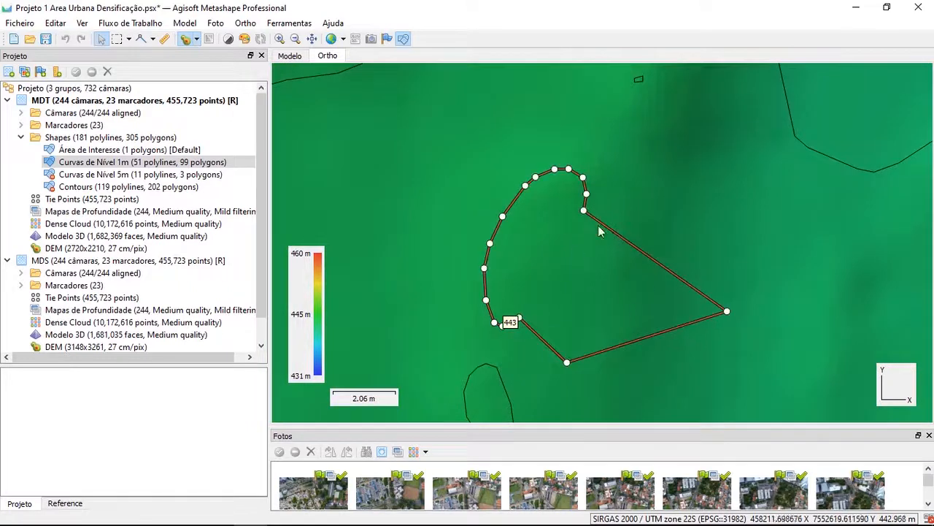
pyautogui.click(640, 249)
pyautogui.moveTo(640, 251)
pyautogui.mouseDown()
pyautogui.moveTo(761, 136)
pyautogui.moveTo(611, 258)
pyautogui.moveTo(628, 243)
pyautogui.mouseUp()
pyautogui.moveTo(676, 275); pyautogui.dragTo(678, 272)
pyautogui.click(665, 261)
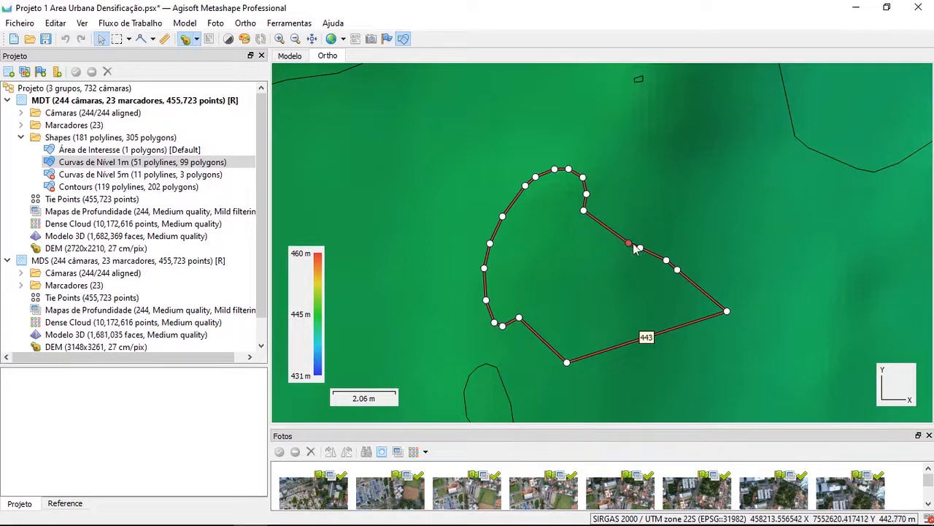
# Remove the inserted vertices and the displaced eastern corner vertex from the reshaped 443 m contour
pyautogui.doubleClick(630, 243)
pyautogui.doubleClick(640, 248)
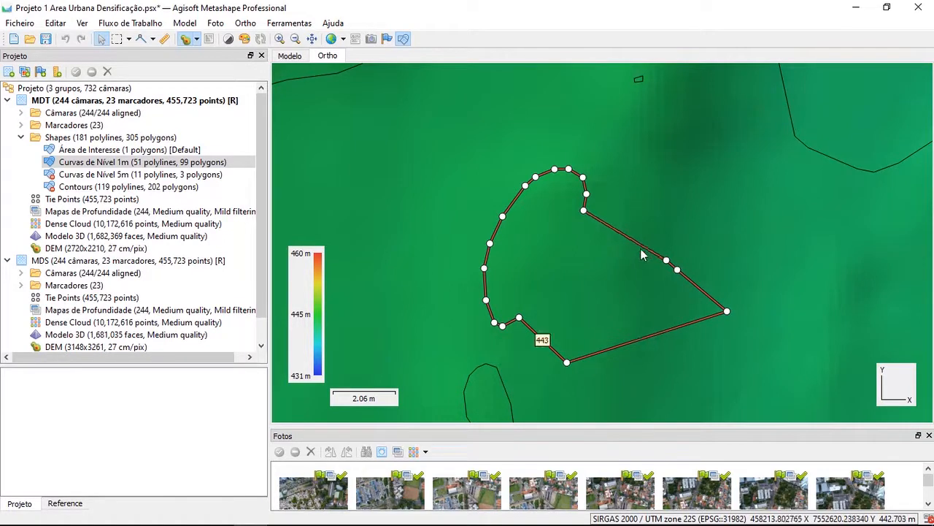
pyautogui.doubleClick(666, 261)
pyautogui.doubleClick(677, 271)
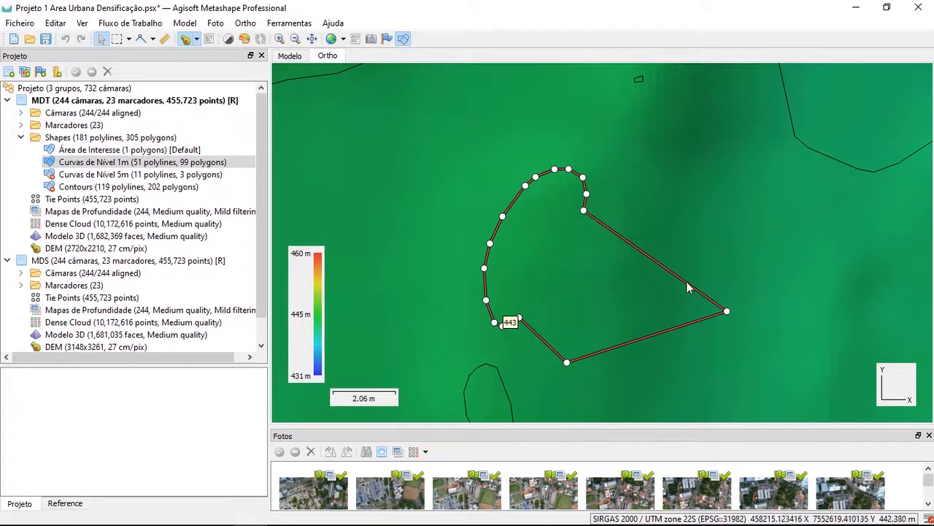
pyautogui.doubleClick(726, 312)
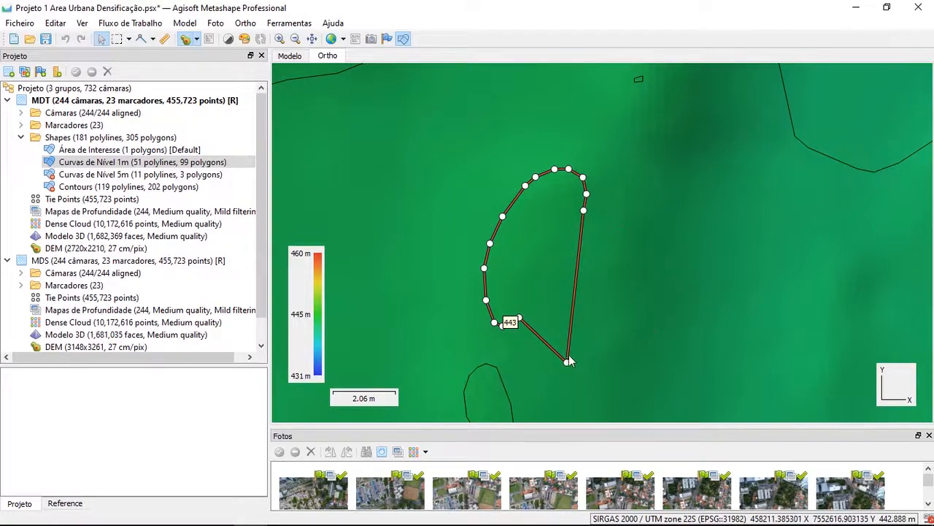
# Delete the edited closed 443 m contour and review the remaining 1 m contours across the area of interest
pyautogui.press('Delete')
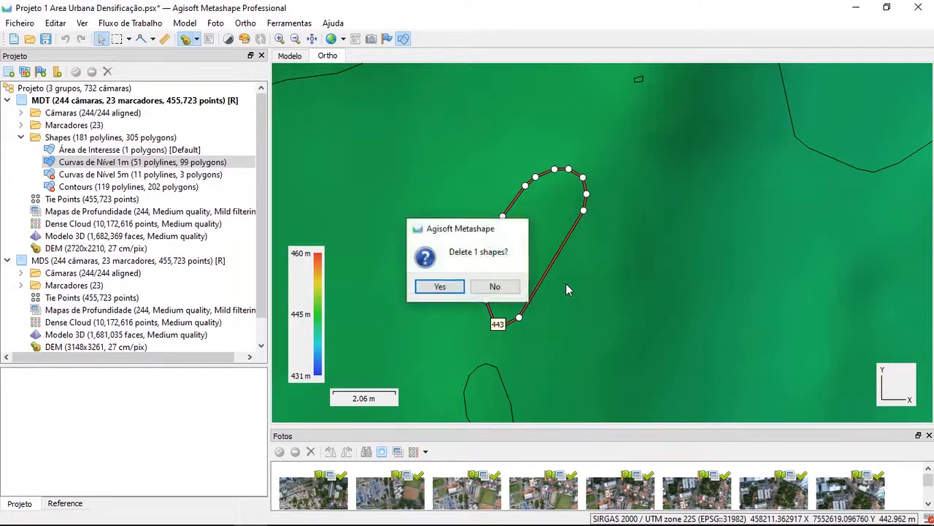
pyautogui.press('Return')
pyautogui.scroll(-15, 549, 209)
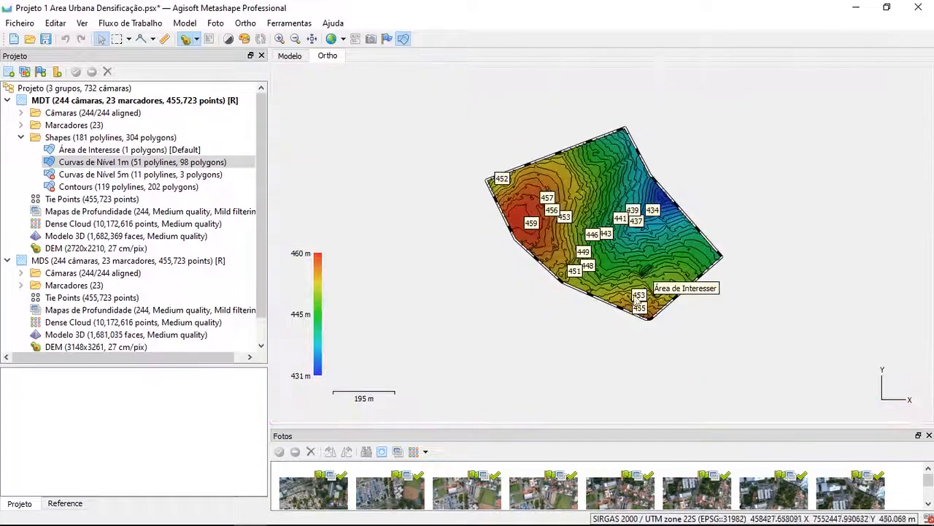
pyautogui.scroll(4, 637, 211)
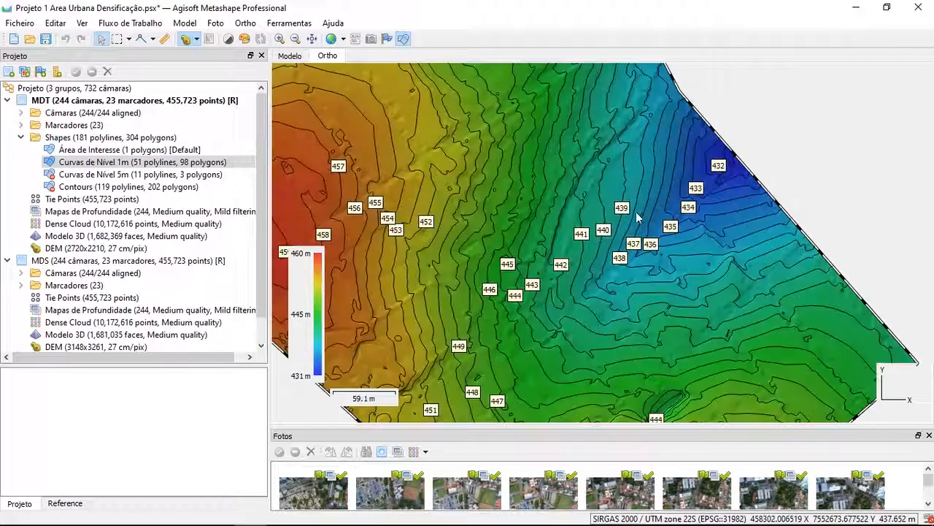
pyautogui.scroll(-1, 478, 276)
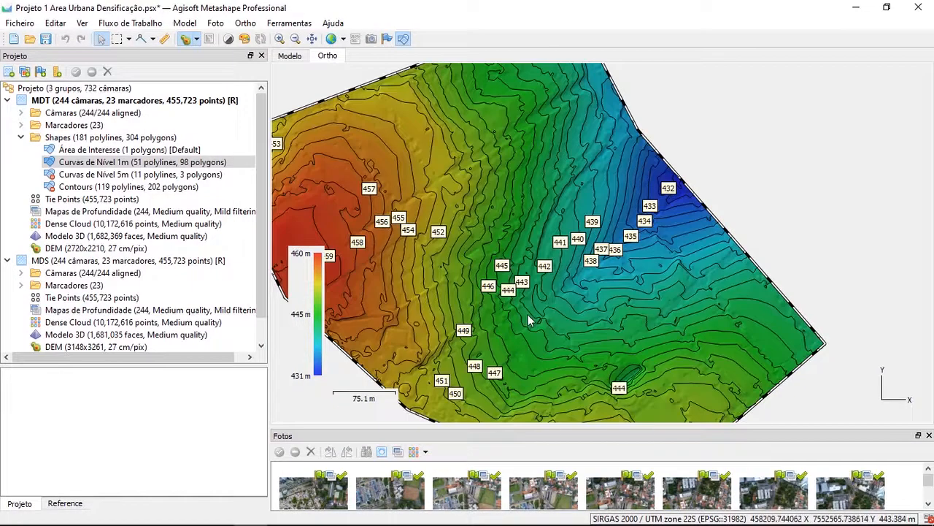
pyautogui.moveTo(529, 321)
pyautogui.mouseDown()
pyautogui.moveTo(576, 285)
pyautogui.moveTo(538, 316)
pyautogui.mouseUp()
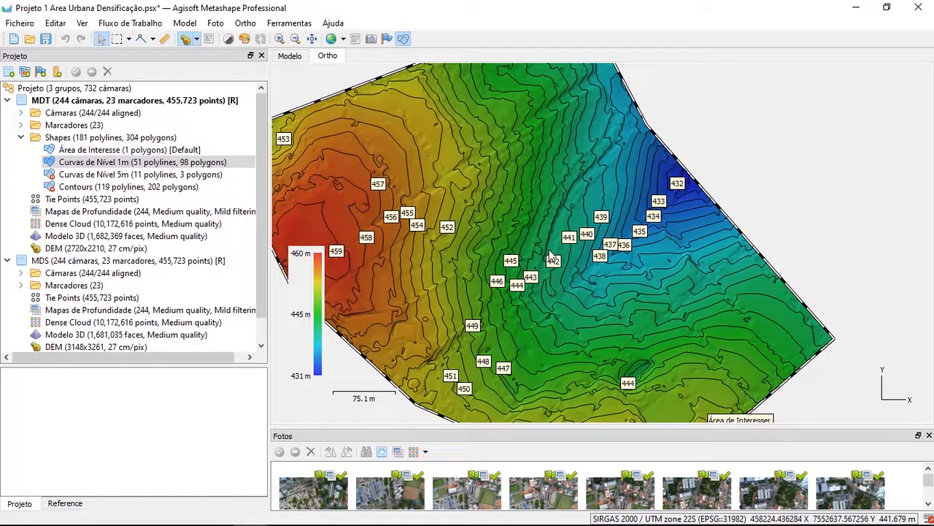
pyautogui.scroll(-2, 543, 239)
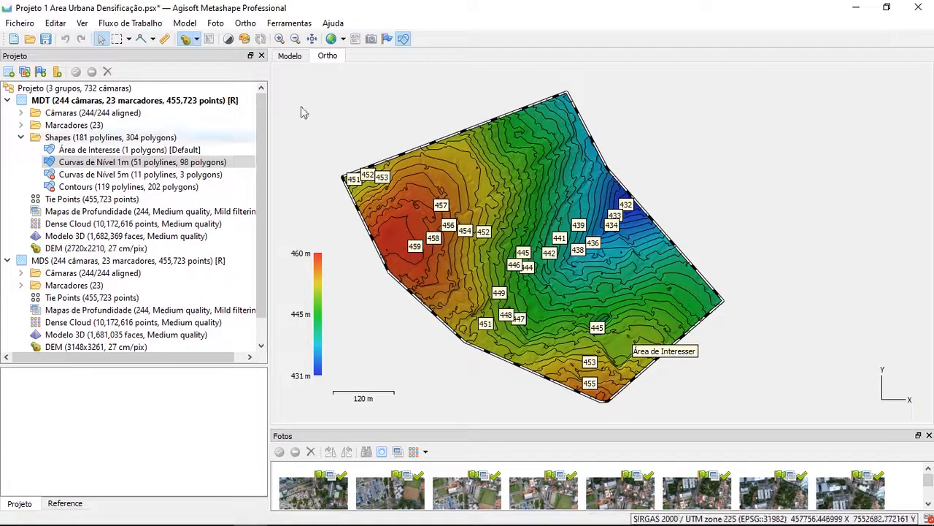
# Display the MDT group's 3D model and hide the shapes over it
pyautogui.click(99, 238)
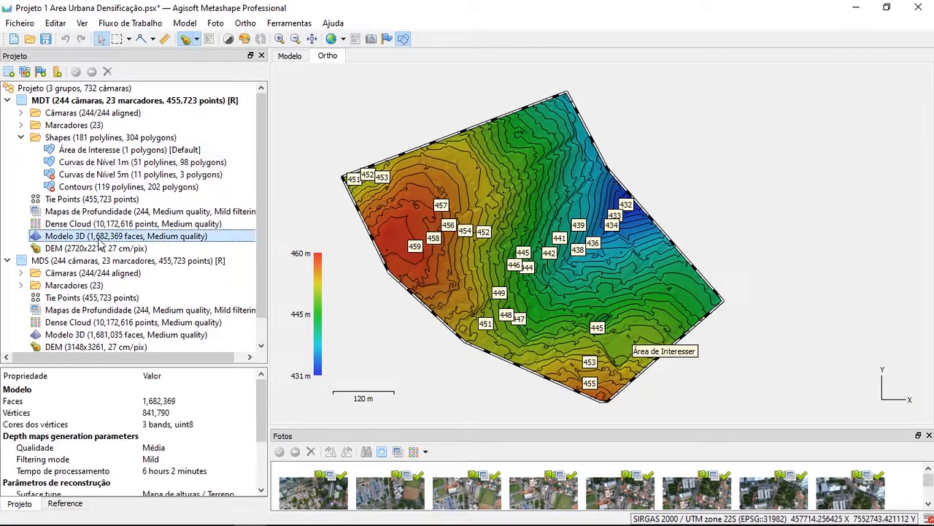
pyautogui.doubleClick(99, 238)
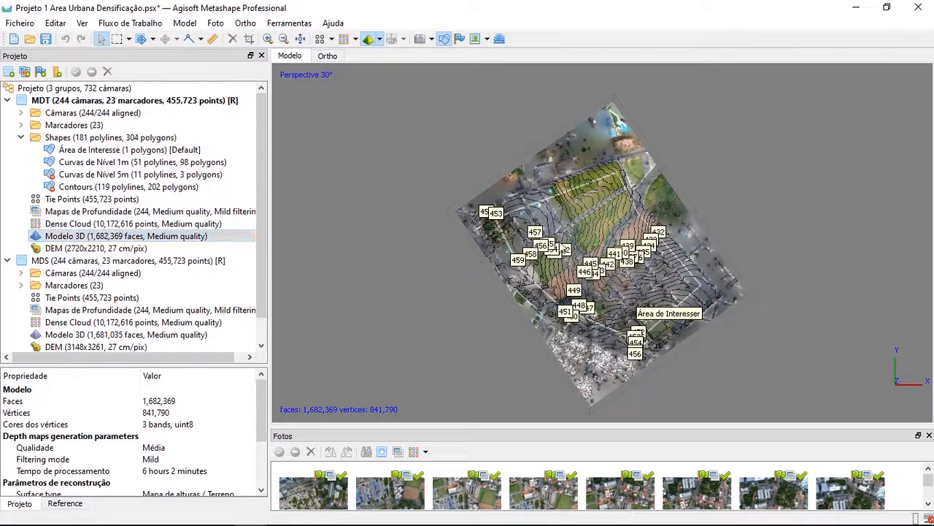
pyautogui.click(443, 38)
pyautogui.scroll(3, 536, 256)
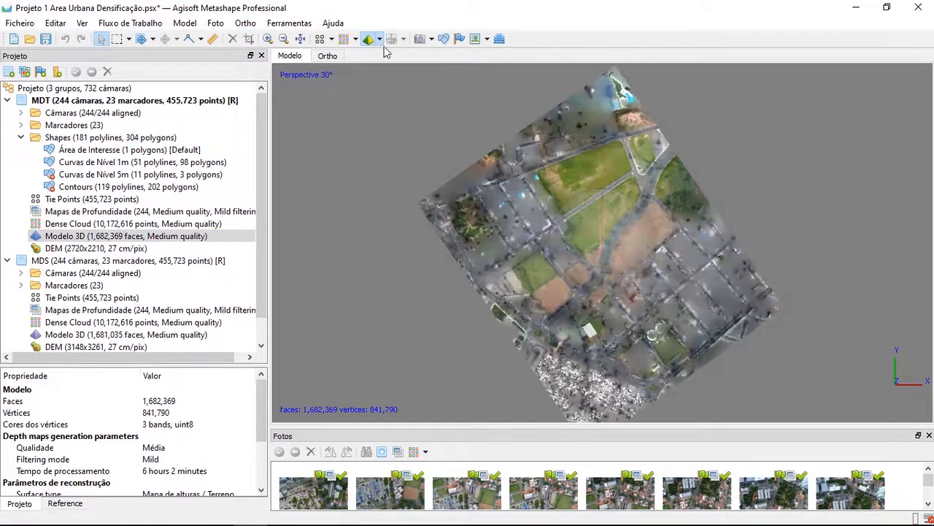
# Switch the MDT 3D model to Model Wireframe display and examine the density of its mesh
pyautogui.click(379, 39)
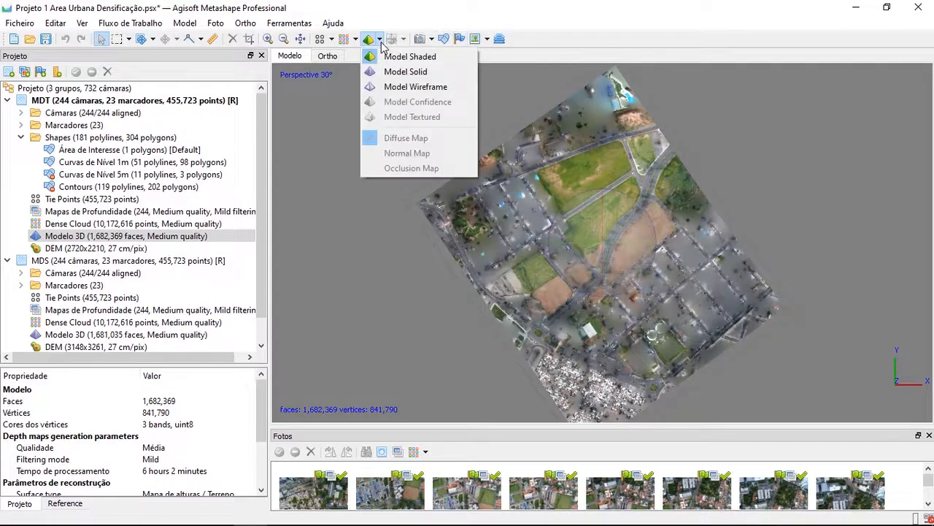
pyautogui.click(412, 85)
pyautogui.scroll(6, 698, 299)
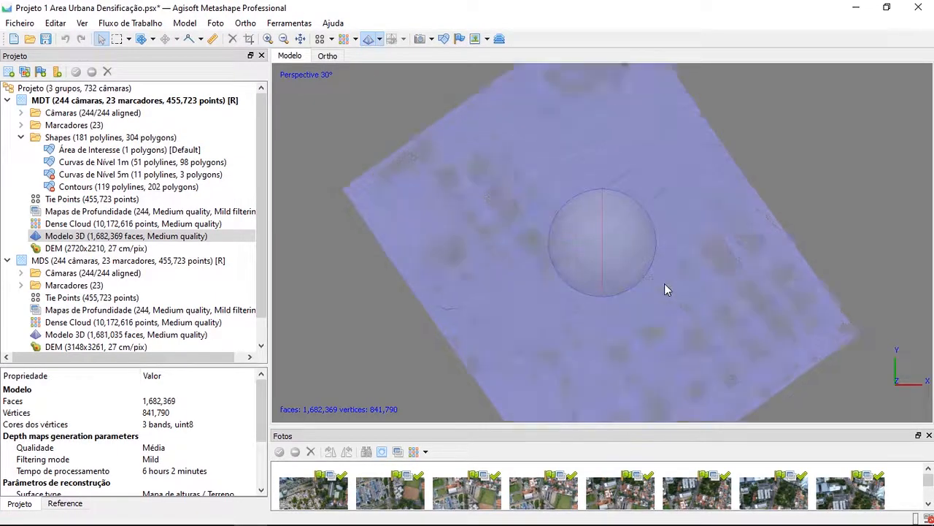
pyautogui.scroll(3, 564, 324)
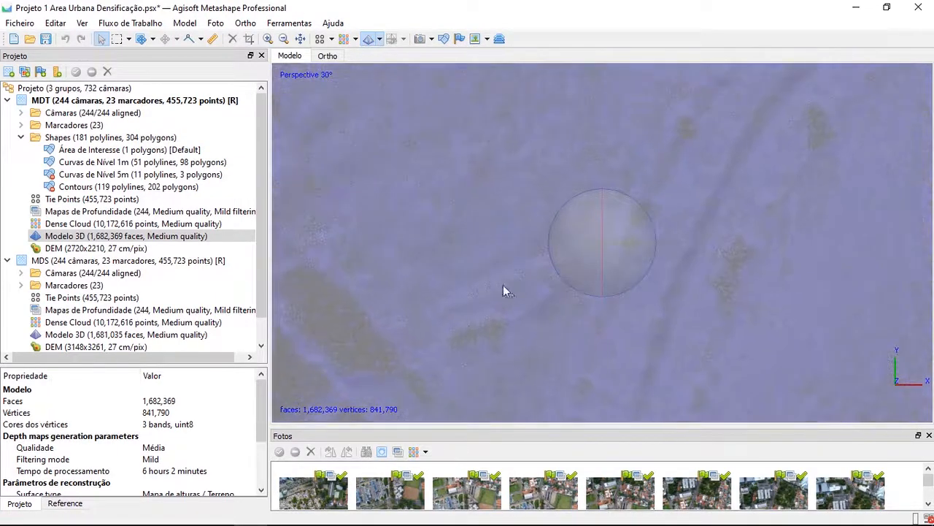
pyautogui.scroll(2, 532, 192)
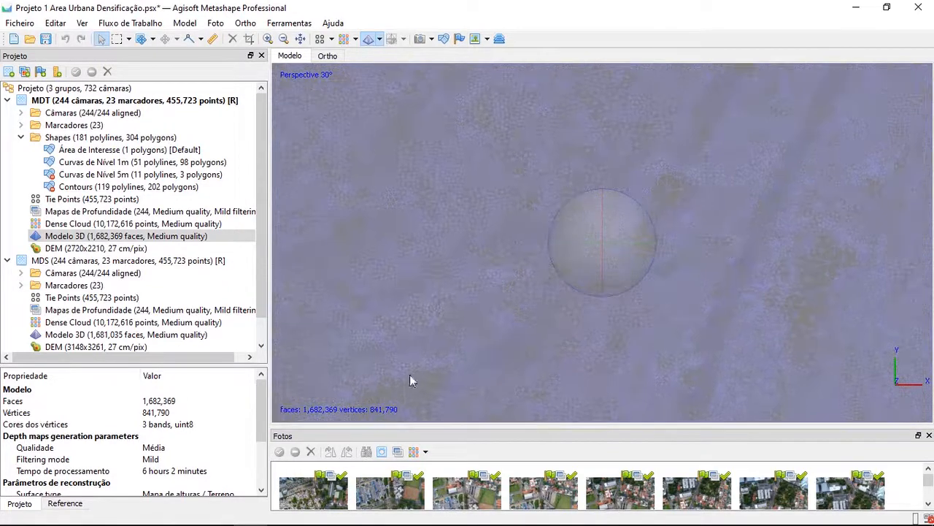
pyautogui.scroll(3, 476, 237)
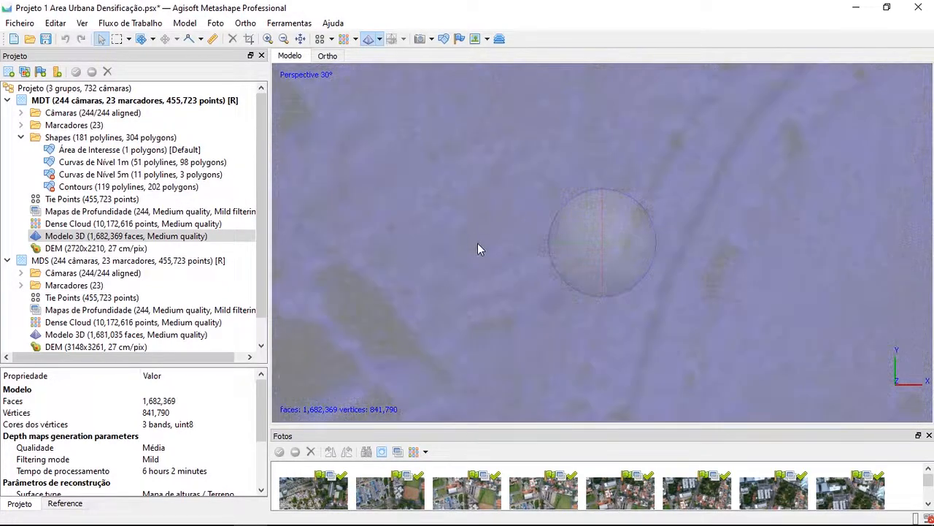
pyautogui.scroll(-5, 485, 249)
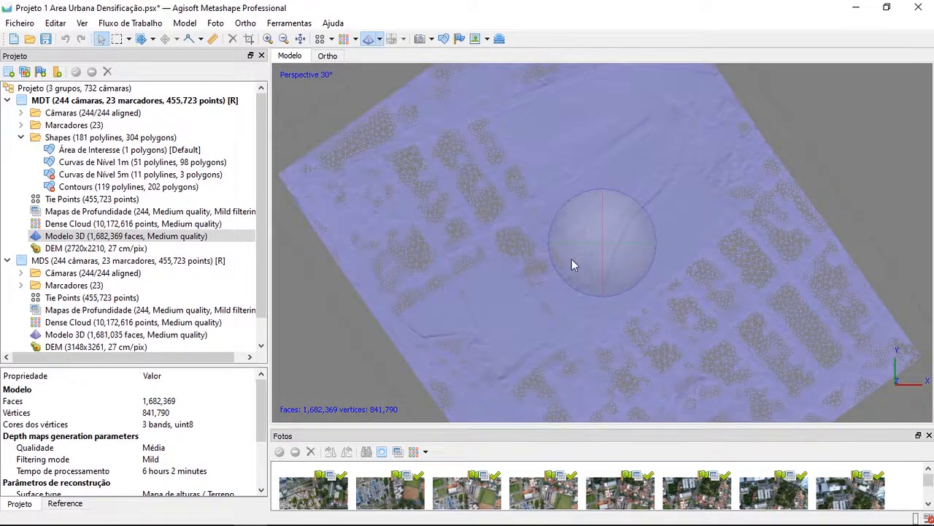
pyautogui.scroll(-2, 462, 324)
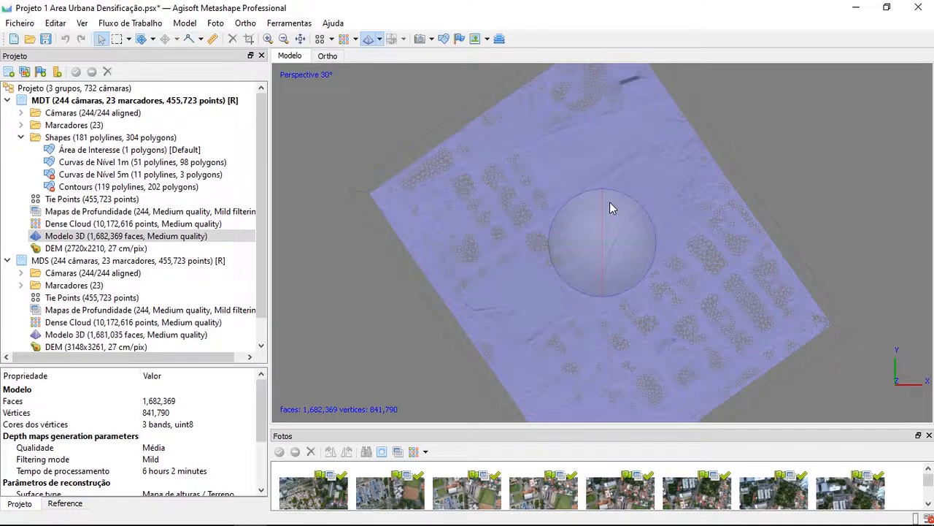
# Compare the MDT group's DEM with the MDS group's DEM, ending on the MDT DEM
pyautogui.click(124, 248)
pyautogui.doubleClick(124, 248)
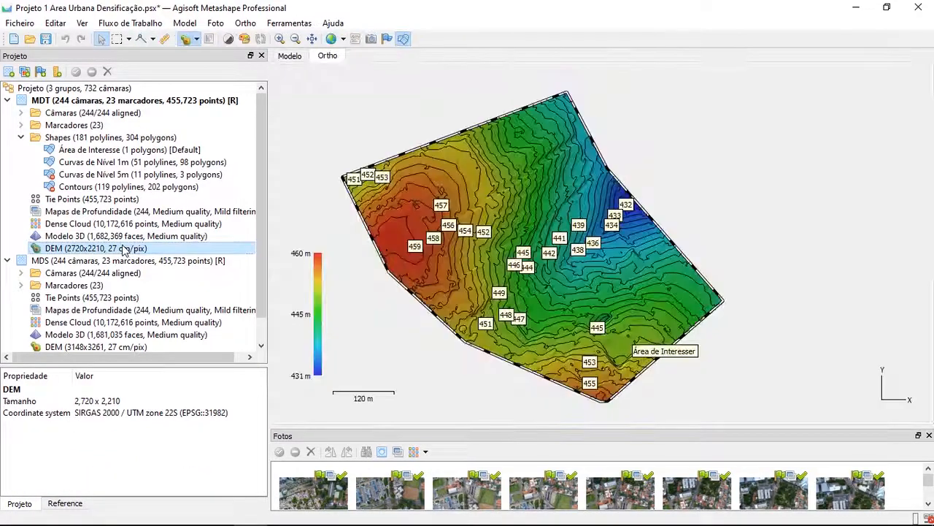
pyautogui.moveTo(448, 363); pyautogui.dragTo(476, 356)
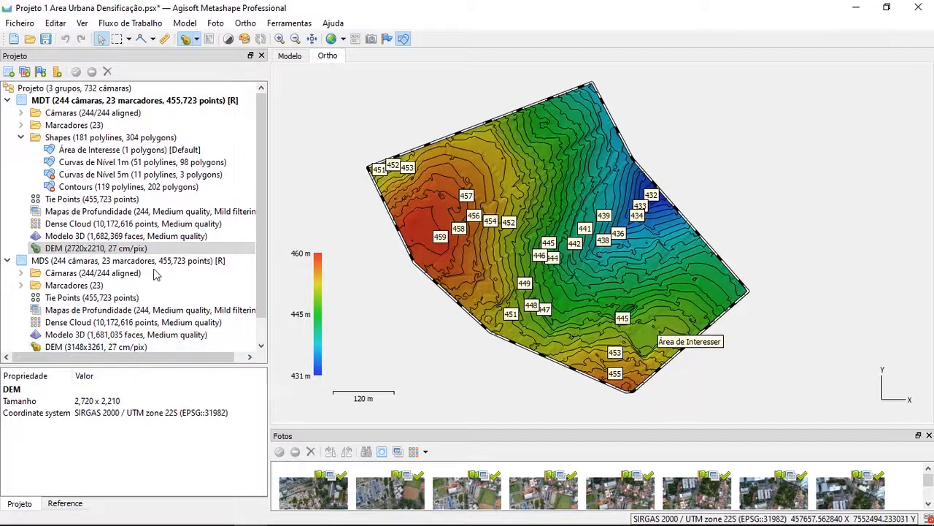
pyautogui.doubleClick(135, 347)
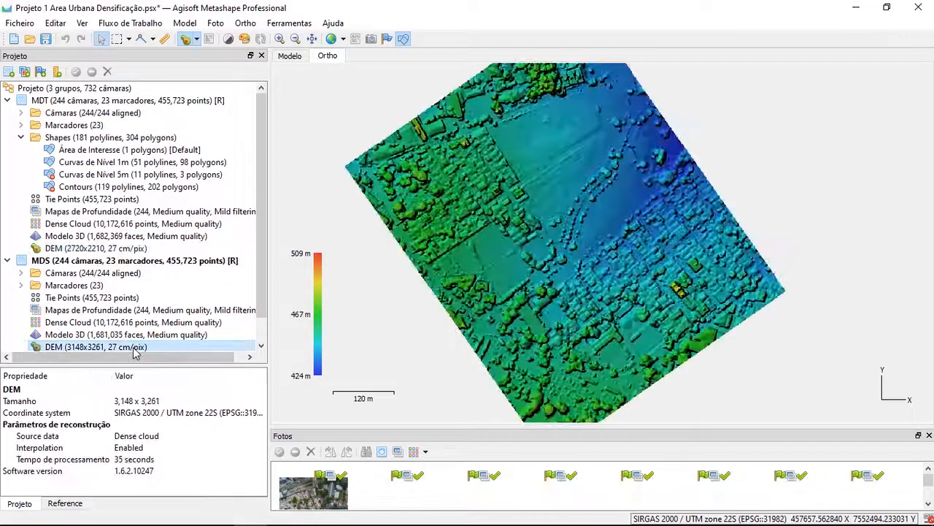
pyautogui.doubleClick(110, 248)
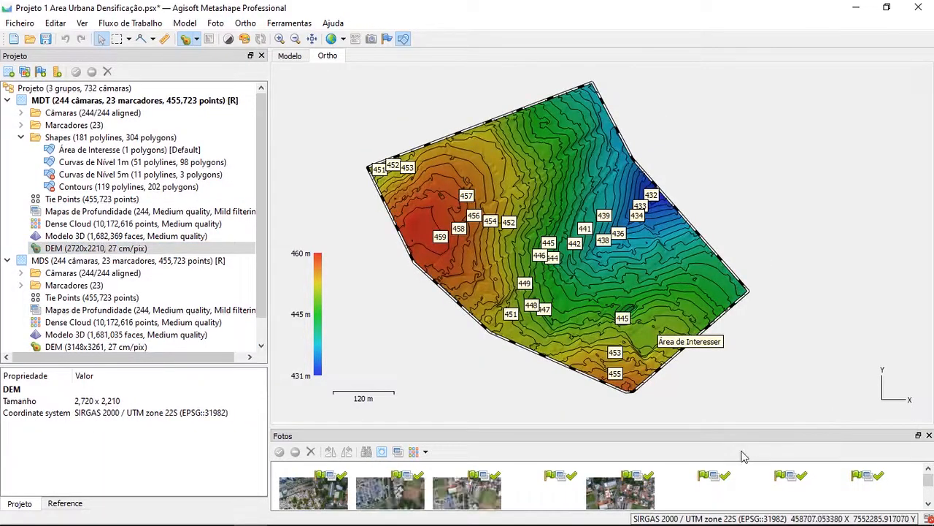